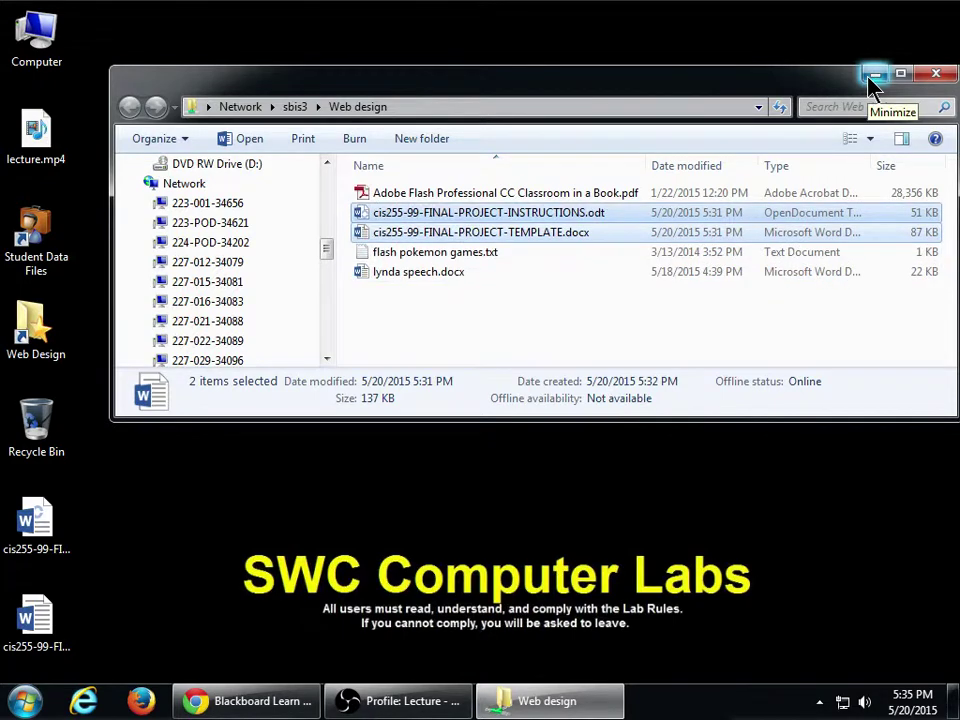
Open cis255-99-FINAL-PROJECT-INSTRUCTIONS.odt from the desktop and minimize the Web design folder window
{"action": "key", "text": "super+plus"}
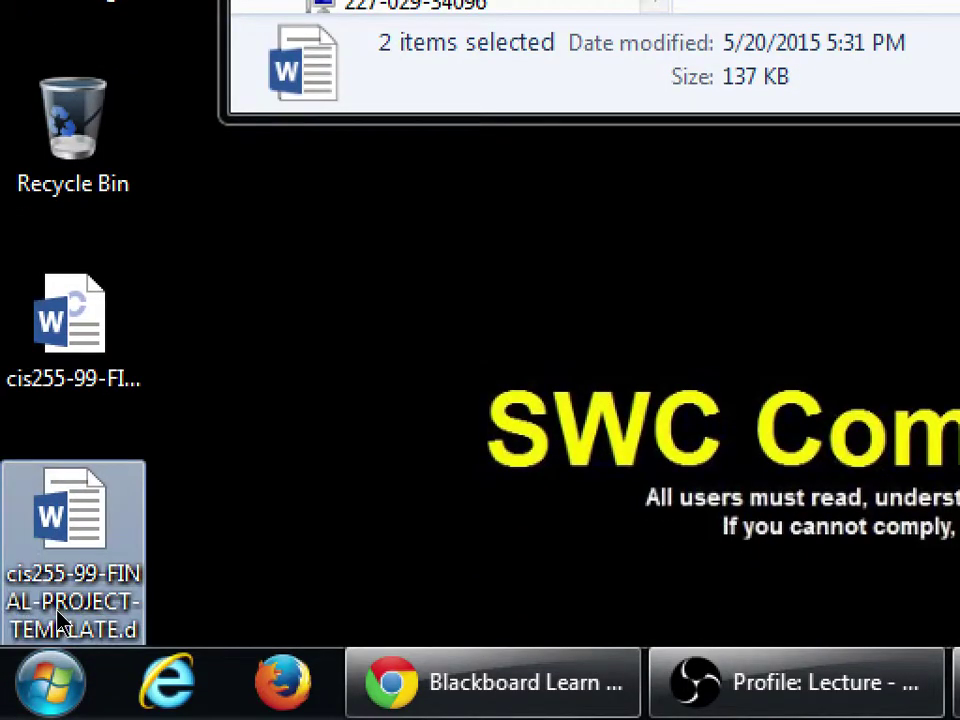
{"action": "double_click", "coordinate": [40, 390]}
{"action": "key", "text": "super+minus"}
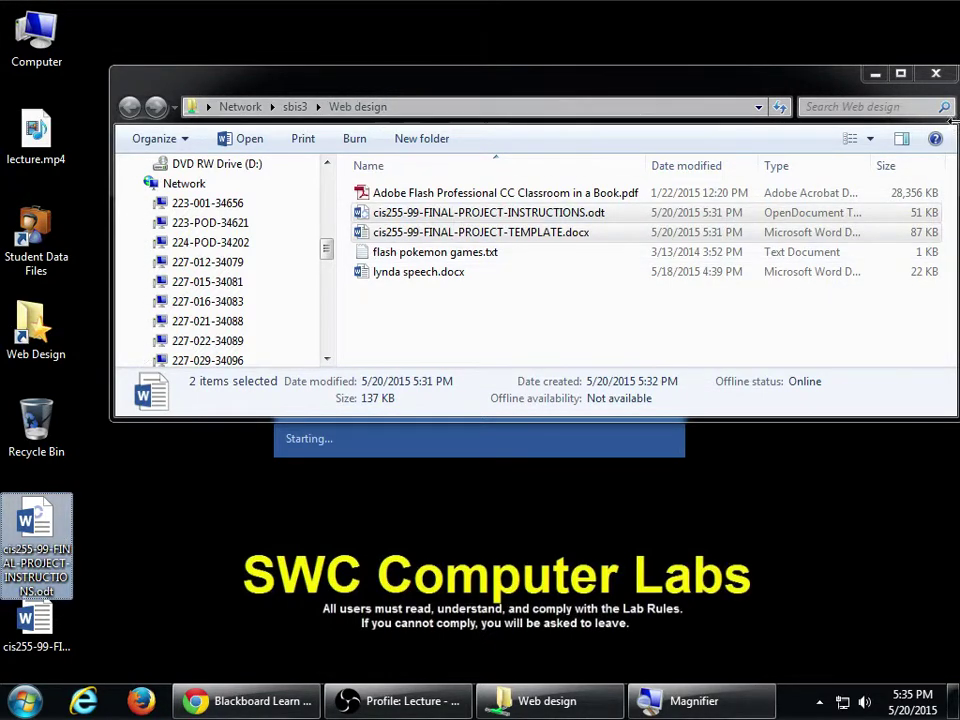
{"action": "left_click", "coordinate": [876, 76]}
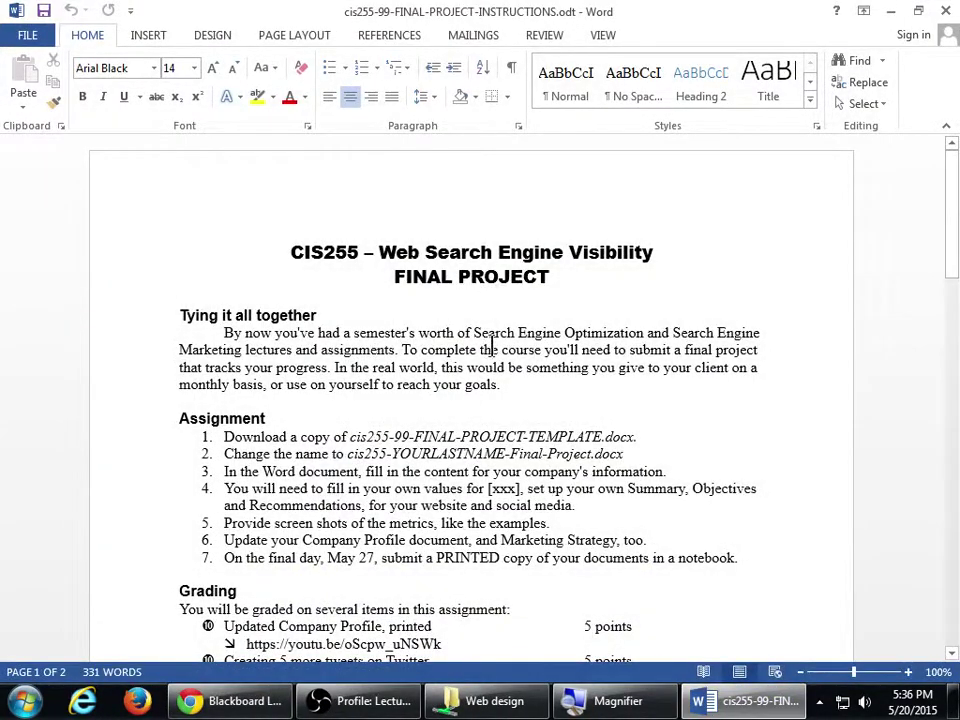
Skim the final project instructions from the assignment list through the grading items and return to the beginning
{"action": "scroll", "coordinate": [472, 431], "scroll_direction": "down", "scroll_amount": 4}
{"action": "scroll", "coordinate": [587, 497], "scroll_direction": "down", "scroll_amount": 7}
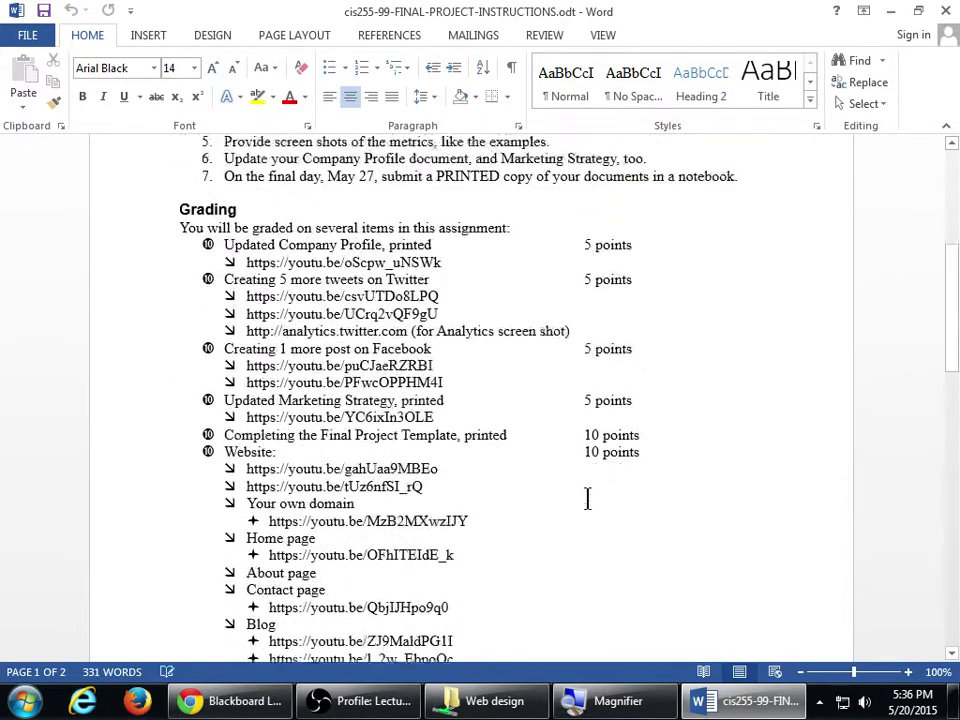
{"action": "scroll", "coordinate": [369, 480], "scroll_direction": "down", "scroll_amount": 8}
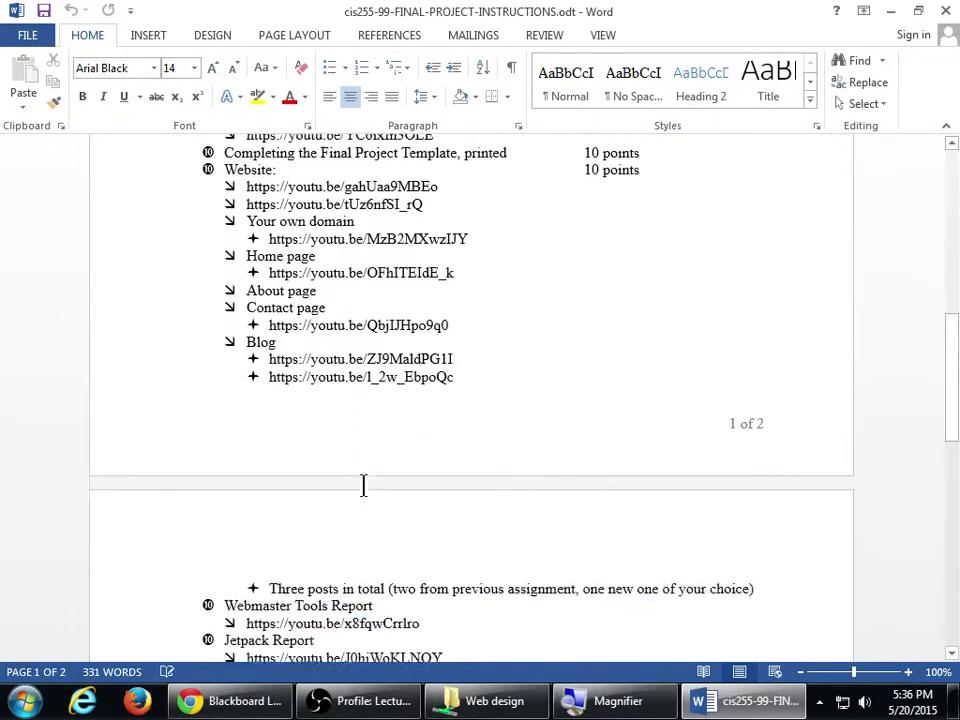
{"action": "scroll", "coordinate": [363, 485], "scroll_direction": "up", "scroll_amount": 14}
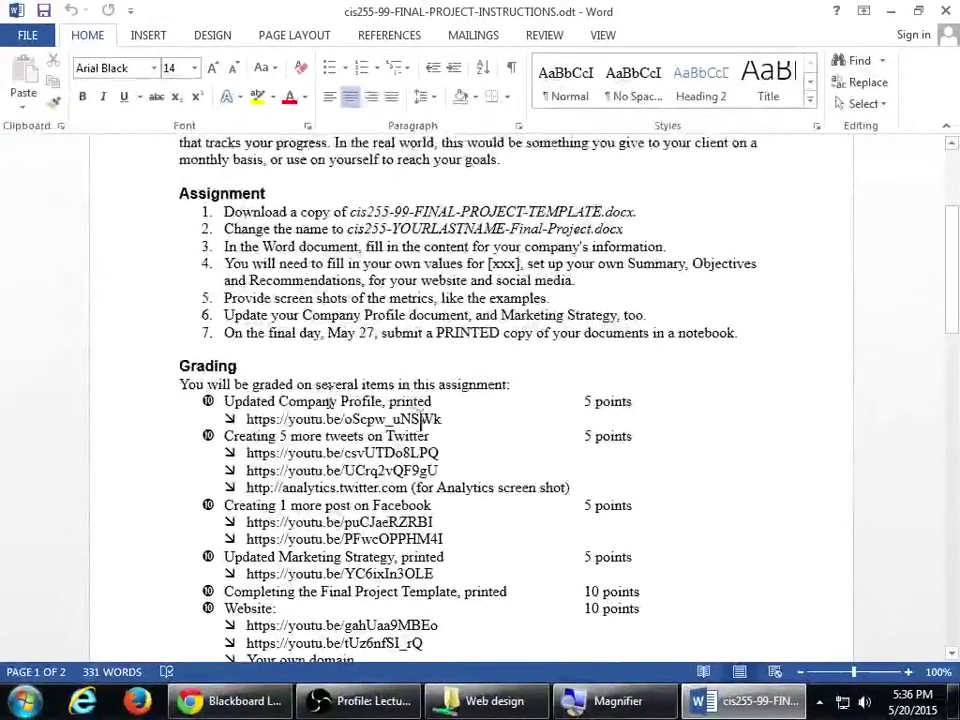
{"action": "scroll", "coordinate": [205, 400], "scroll_direction": "up", "scroll_amount": 5}
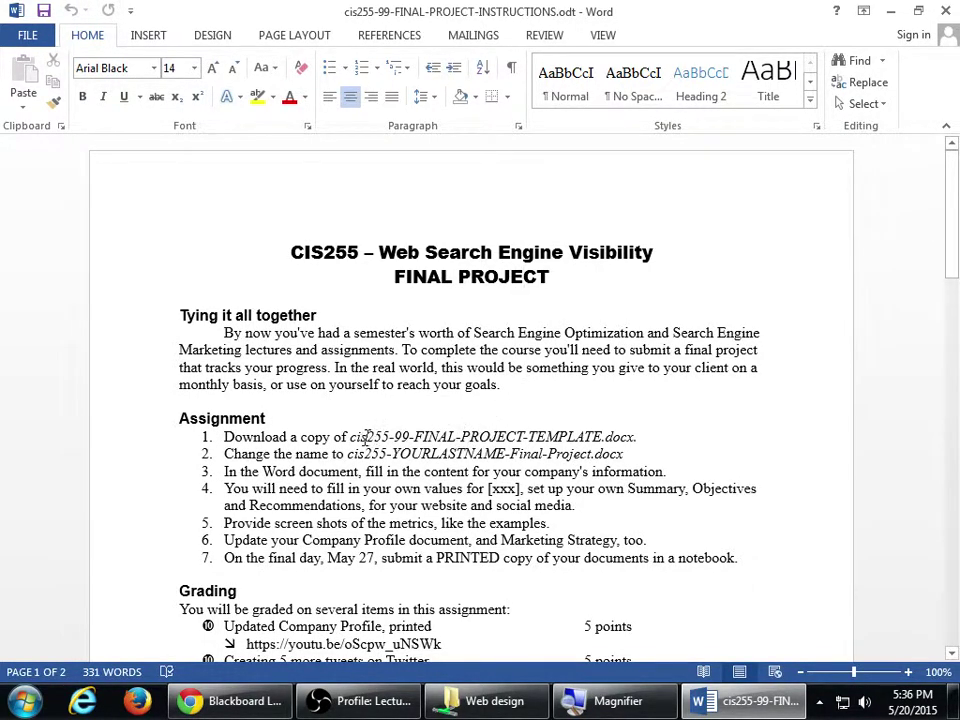
Review the Assignment list, highlighting the template file name, the cis255-YOURLASTNAME part of the new name, and the screen shots requirement
{"action": "left_click_drag", "start_coordinate": [351, 437], "coordinate": [620, 432]}
{"action": "left_click_drag", "start_coordinate": [348, 454], "coordinate": [506, 454]}
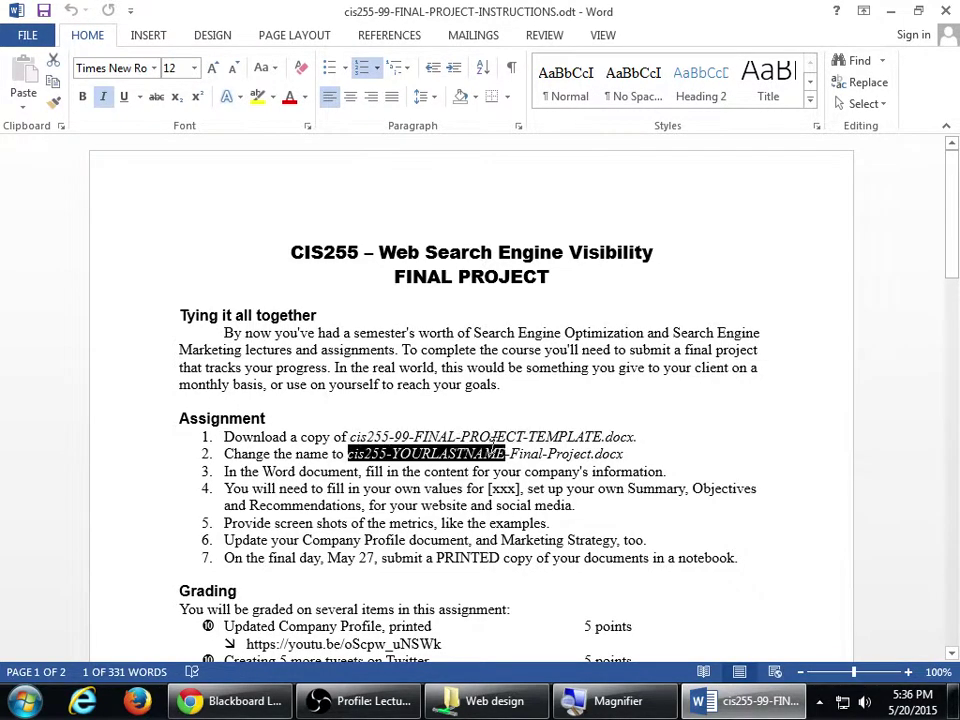
{"action": "left_click", "coordinate": [551, 455]}
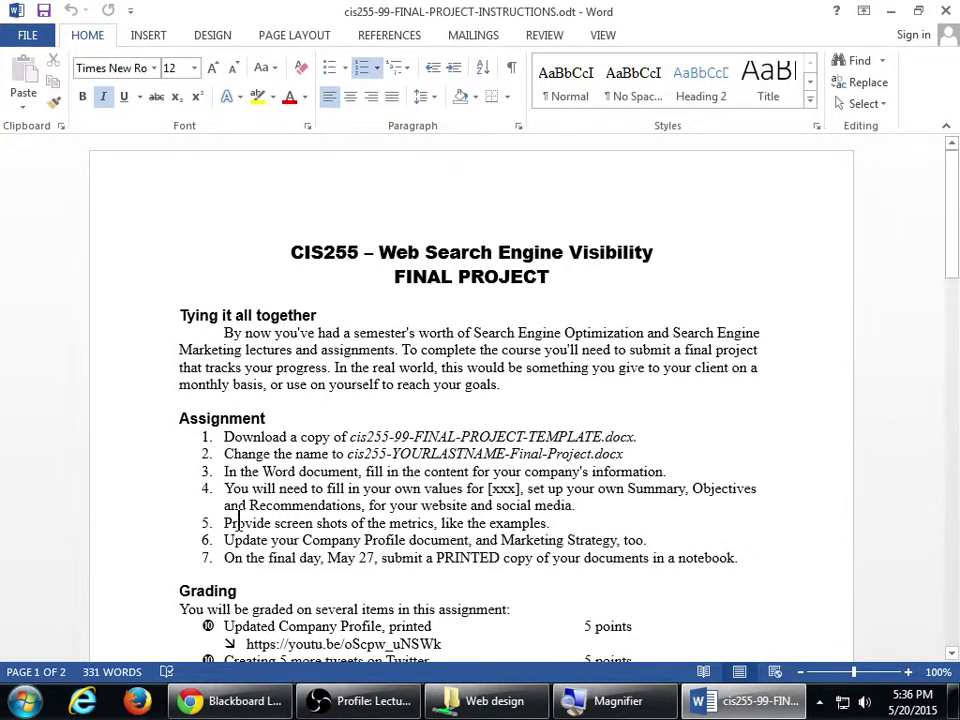
{"action": "left_click_drag", "start_coordinate": [229, 521], "coordinate": [413, 523]}
{"action": "left_click", "coordinate": [476, 525]}
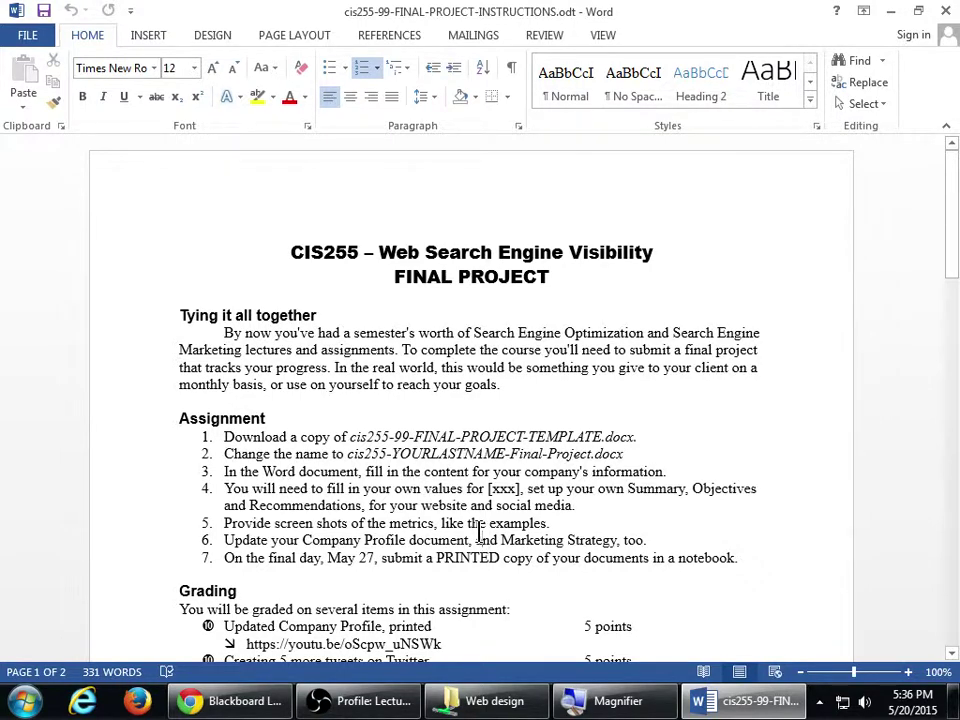
{"action": "left_click_drag", "start_coordinate": [317, 523], "coordinate": [390, 525]}
{"action": "left_click", "coordinate": [443, 523]}
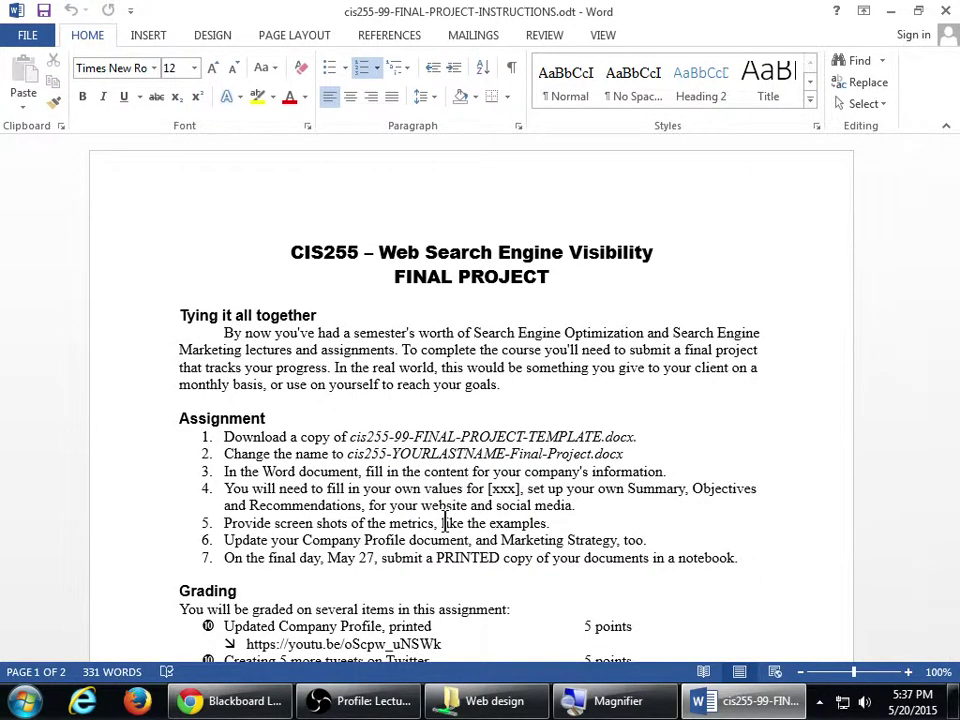
Highlight the Company Profile and Marketing Strategy mentions in assignment item 6 and PROJECT-TEMPLATE in item 1
{"action": "double_click", "coordinate": [340, 540]}
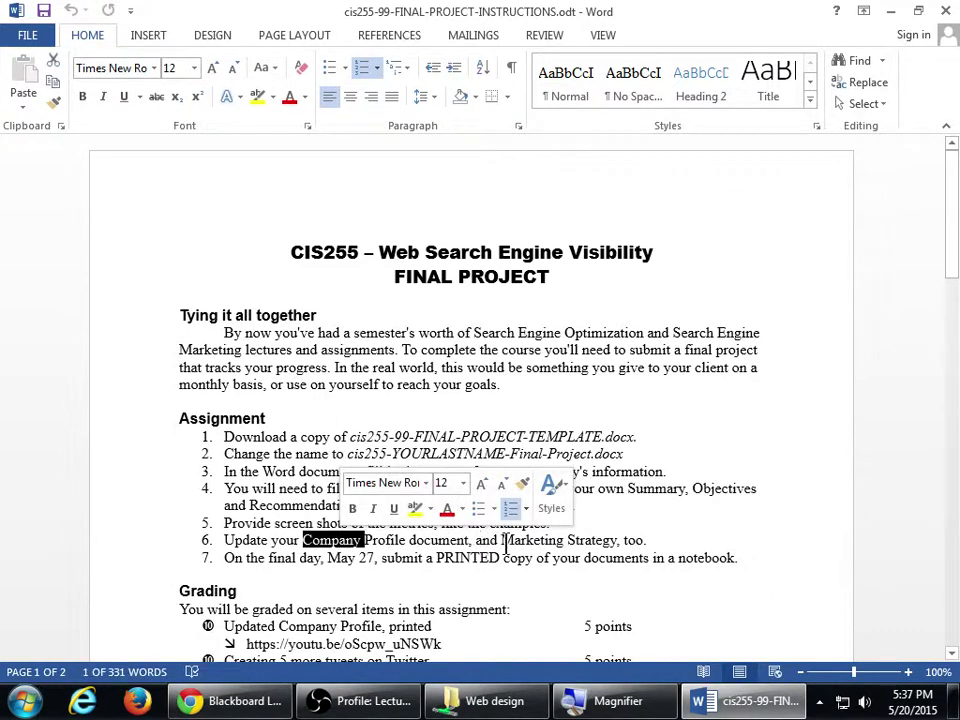
{"action": "double_click", "coordinate": [527, 542]}
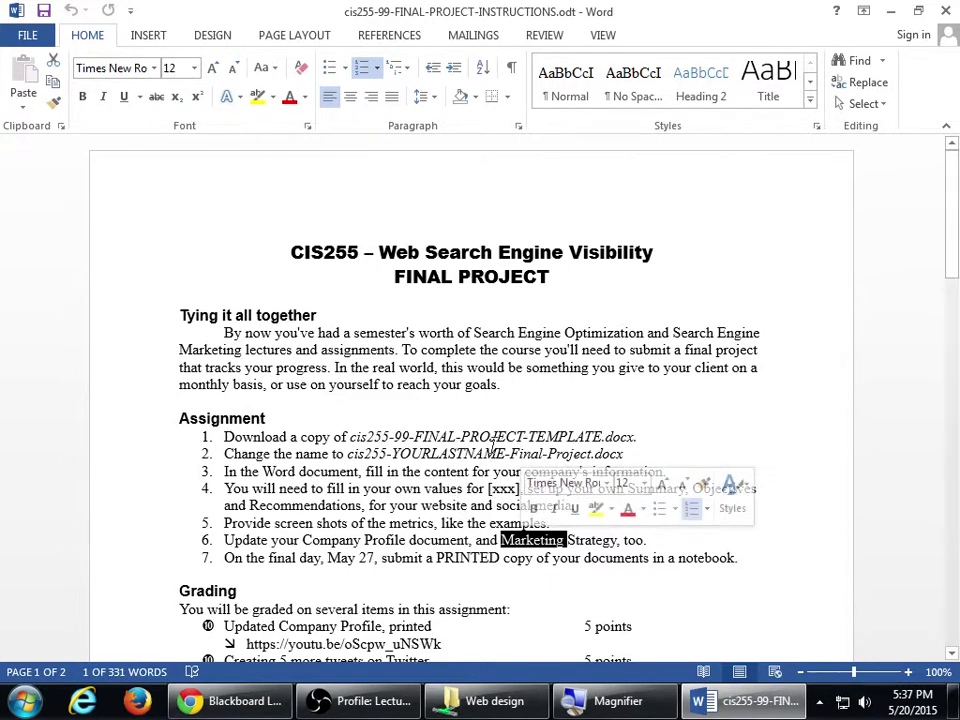
{"action": "left_click_drag", "start_coordinate": [490, 435], "coordinate": [600, 437]}
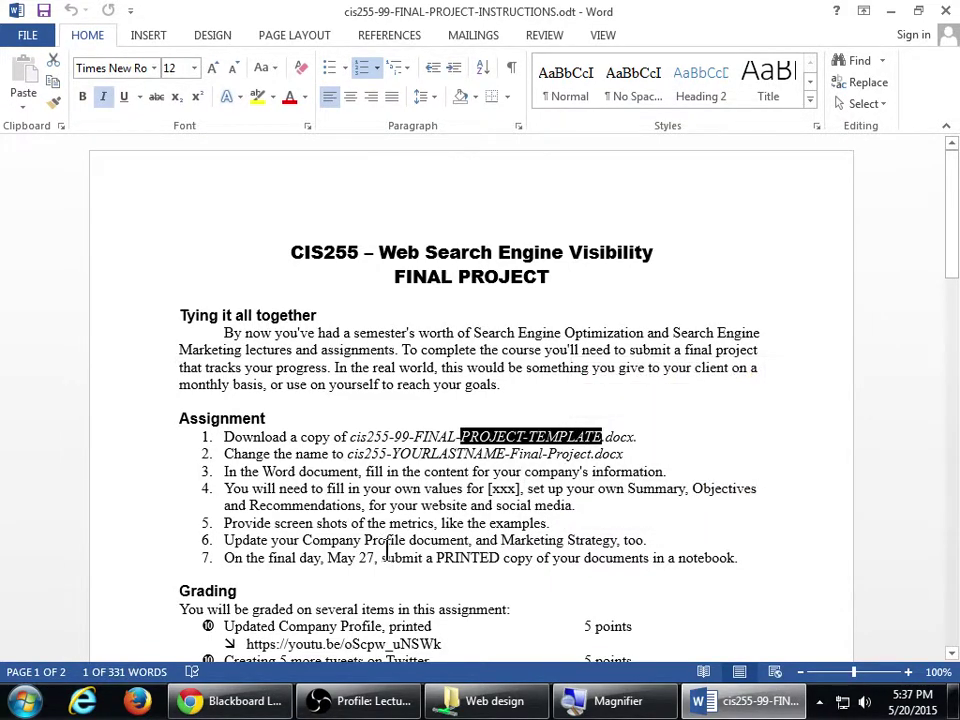
{"action": "left_click", "coordinate": [358, 540]}
{"action": "double_click", "coordinate": [358, 540]}
{"action": "left_click_drag", "start_coordinate": [512, 540], "coordinate": [564, 541]}
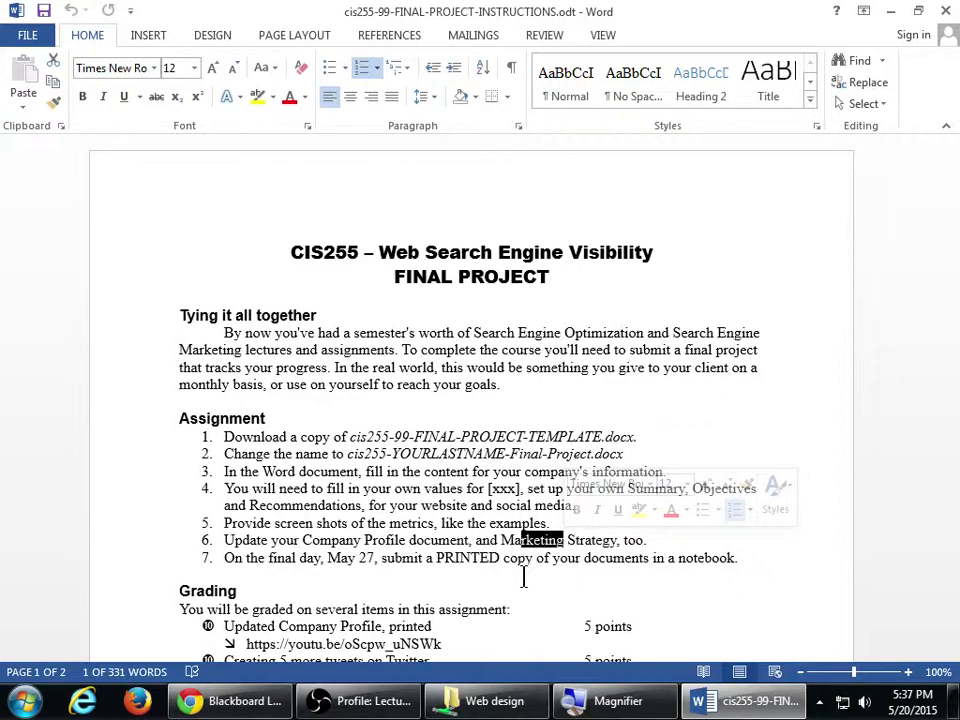
Look over the grading items and the Due Date and Details section, highlighting "40 points"
{"action": "scroll", "coordinate": [499, 557], "scroll_direction": "down", "scroll_amount": 5}
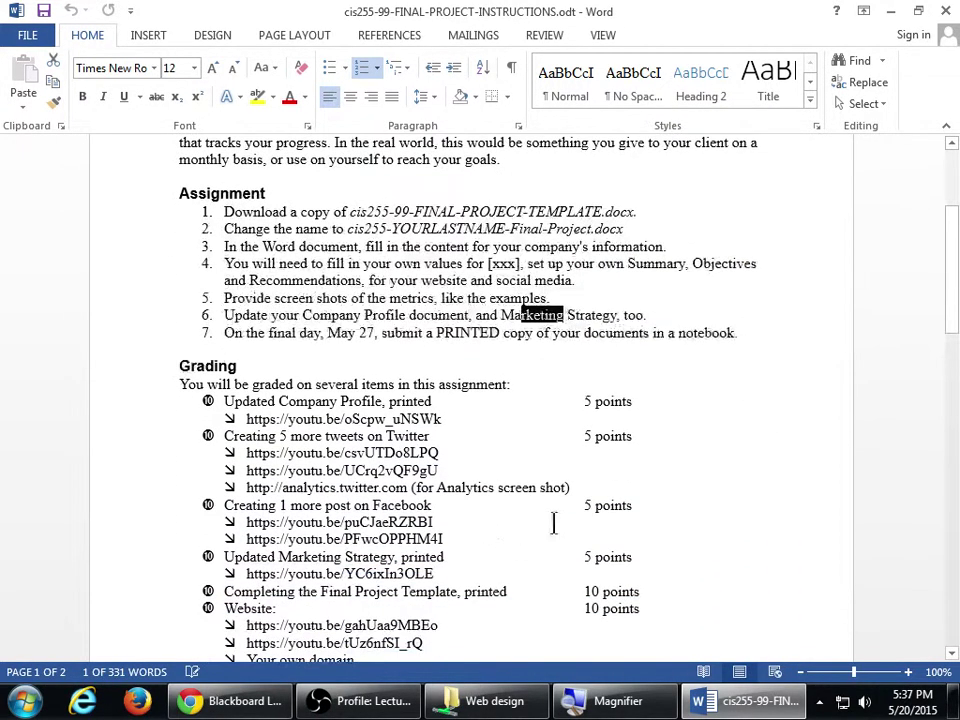
{"action": "scroll", "coordinate": [497, 507], "scroll_direction": "down", "scroll_amount": 15}
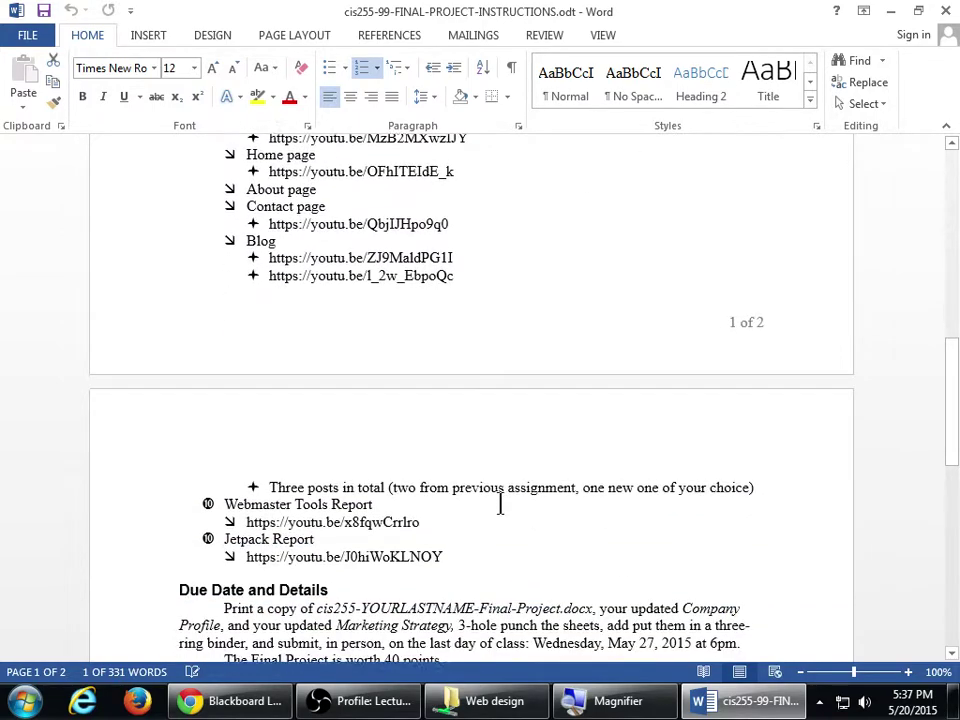
{"action": "scroll", "coordinate": [500, 503], "scroll_direction": "up", "scroll_amount": 12}
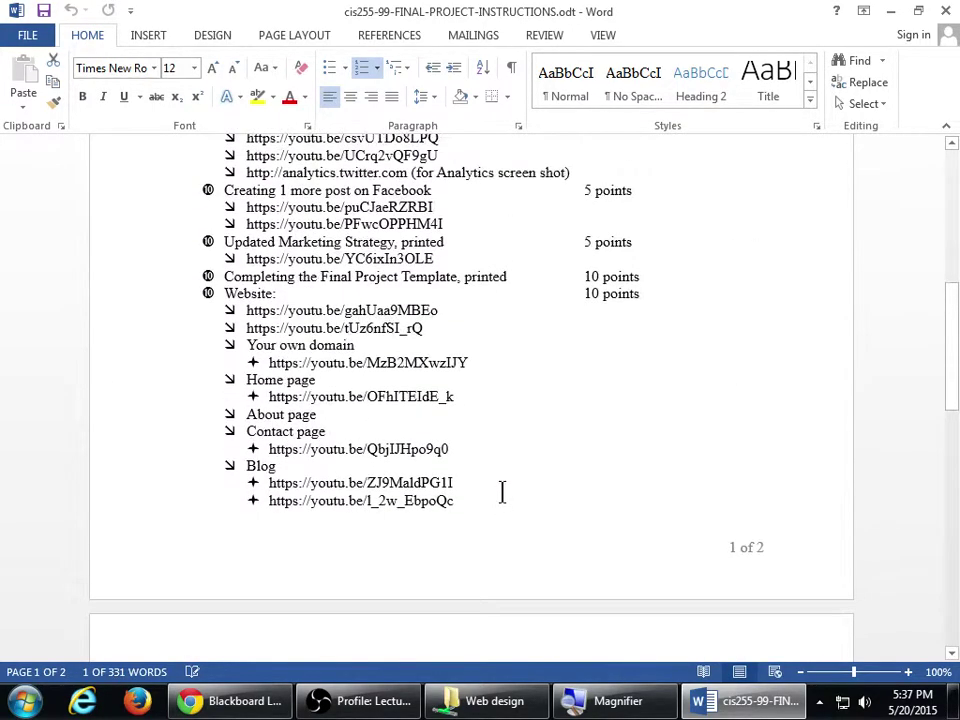
{"action": "scroll", "coordinate": [502, 492], "scroll_direction": "down", "scroll_amount": 13}
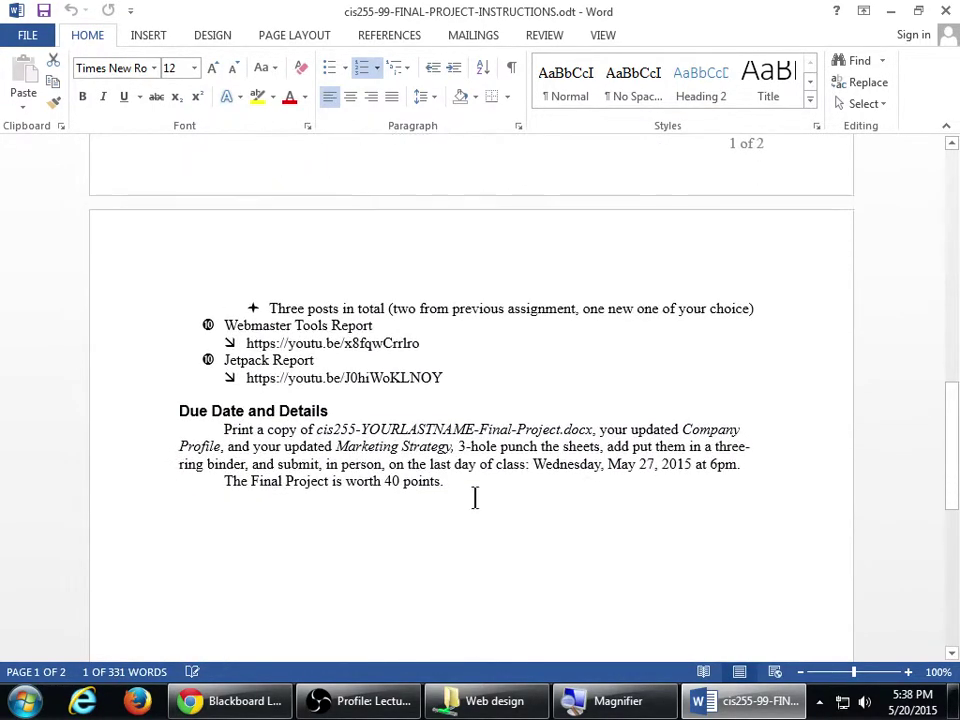
{"action": "left_click_drag", "start_coordinate": [386, 481], "coordinate": [440, 481]}
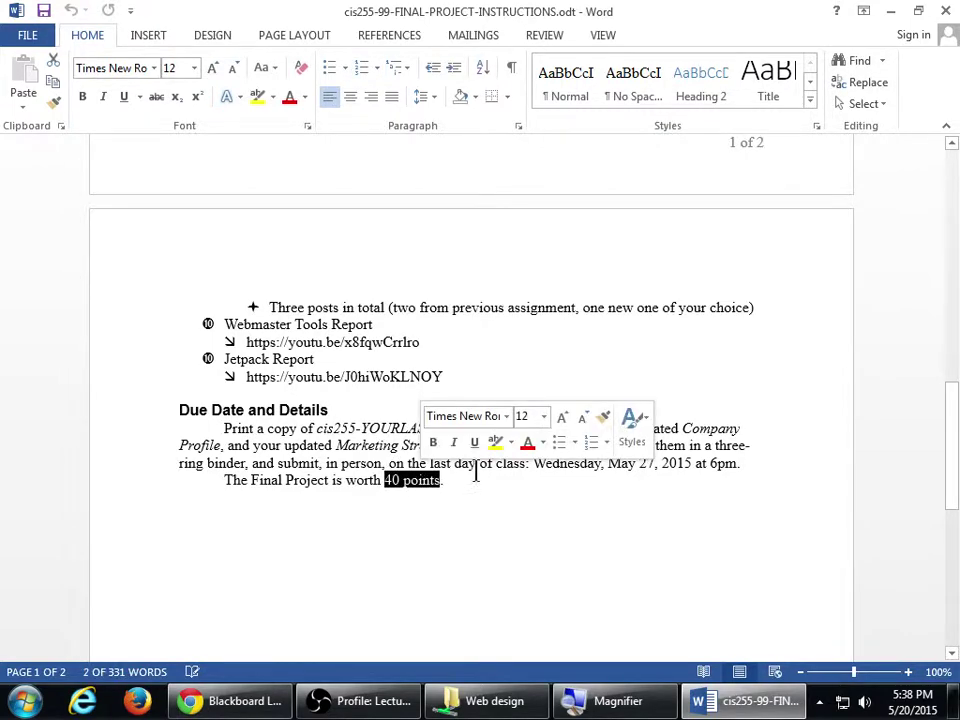
Return to the Grading list and examine its first item, highlighting "Updated Company Profile"
{"action": "scroll", "coordinate": [490, 531], "scroll_direction": "up", "scroll_amount": 3}
{"action": "scroll", "coordinate": [501, 533], "scroll_direction": "up", "scroll_amount": 11}
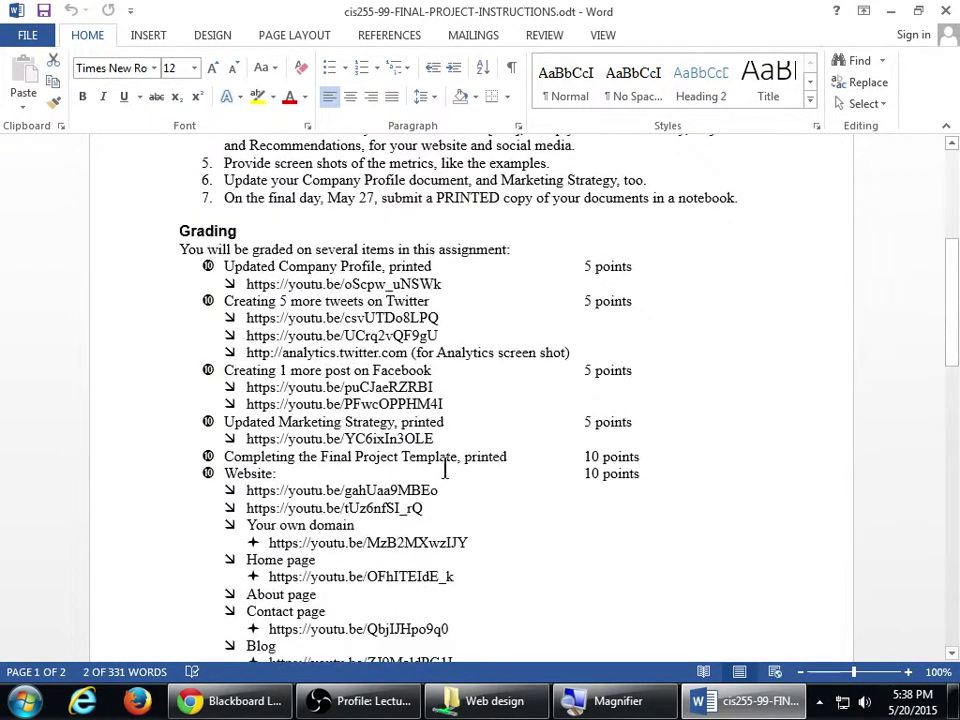
{"action": "left_click", "coordinate": [442, 284]}
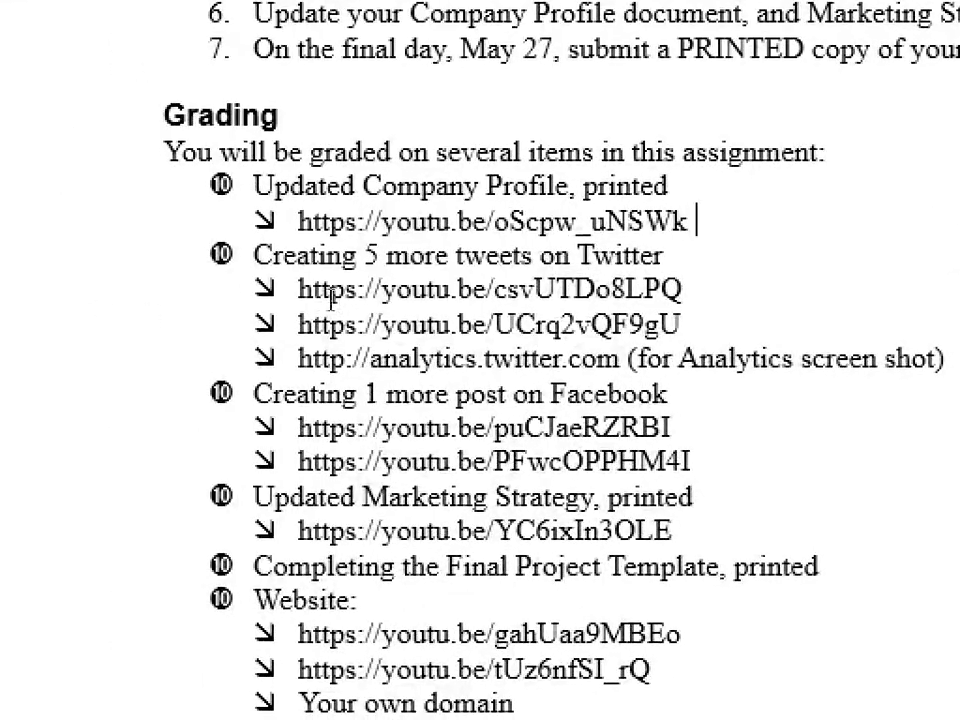
{"action": "left_click_drag", "start_coordinate": [332, 296], "coordinate": [285, 300]}
{"action": "left_click", "coordinate": [611, 288]}
{"action": "key", "text": "ctrl+Up"}
{"action": "key", "text": "ctrl+Up"}
{"action": "key", "text": "ctrl+Up"}
{"action": "key", "text": "ctrl+shift+Right"}
{"action": "key", "text": "ctrl+shift+Right"}
{"action": "key", "text": "ctrl+shift+Right"}
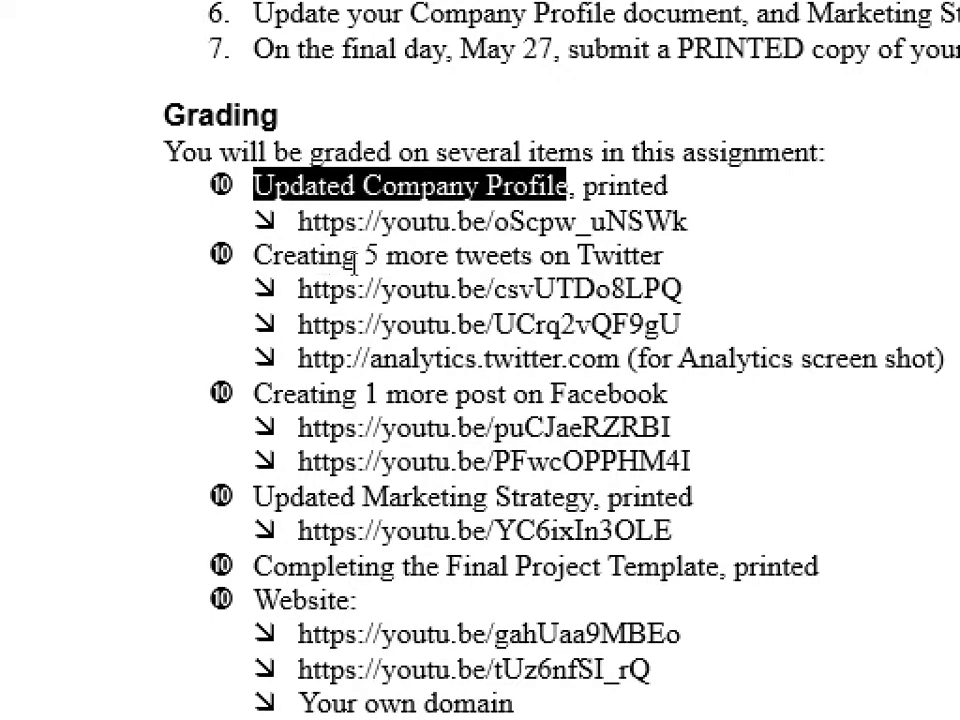
{"action": "key", "text": "Down"}
{"action": "key", "text": "Down"}
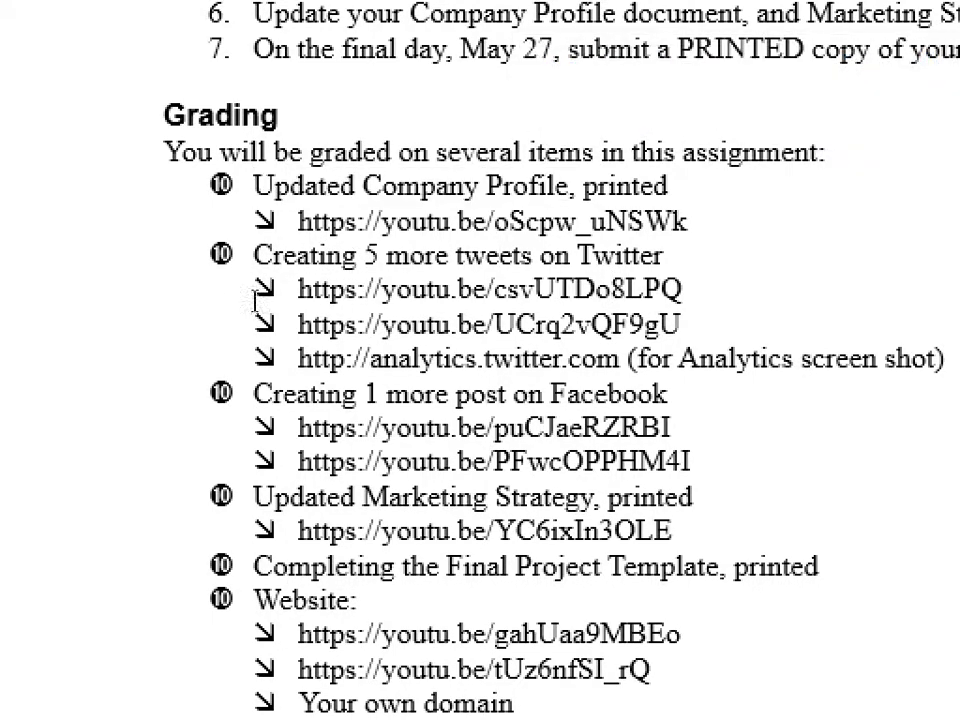
{"action": "key", "text": "ctrl+Up"}
{"action": "key", "text": "ctrl+shift+Right"}
{"action": "key", "text": "ctrl+shift+Right"}
{"action": "key", "text": "ctrl+shift+Right"}
{"action": "key", "text": "ctrl+shift+Right"}
{"action": "key", "text": "End"}
{"action": "left_click_drag", "start_coordinate": [286, 357], "coordinate": [626, 358]}
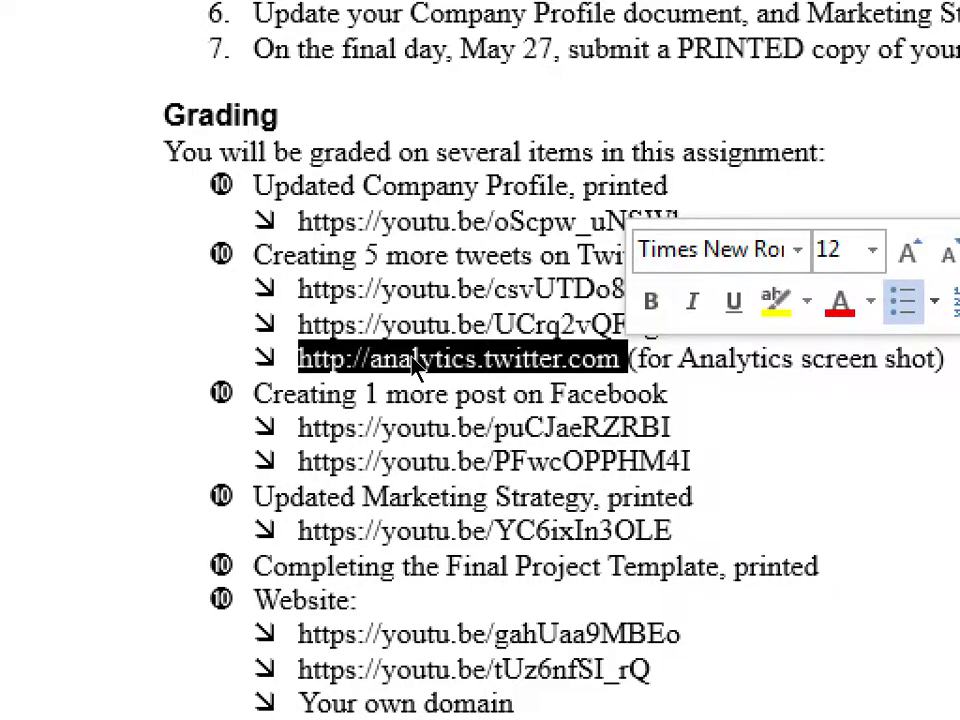
Examine the Facebook and Marketing Strategy grading items, highlighting "Marketing" and "printed" in the latter
{"action": "left_click", "coordinate": [397, 461]}
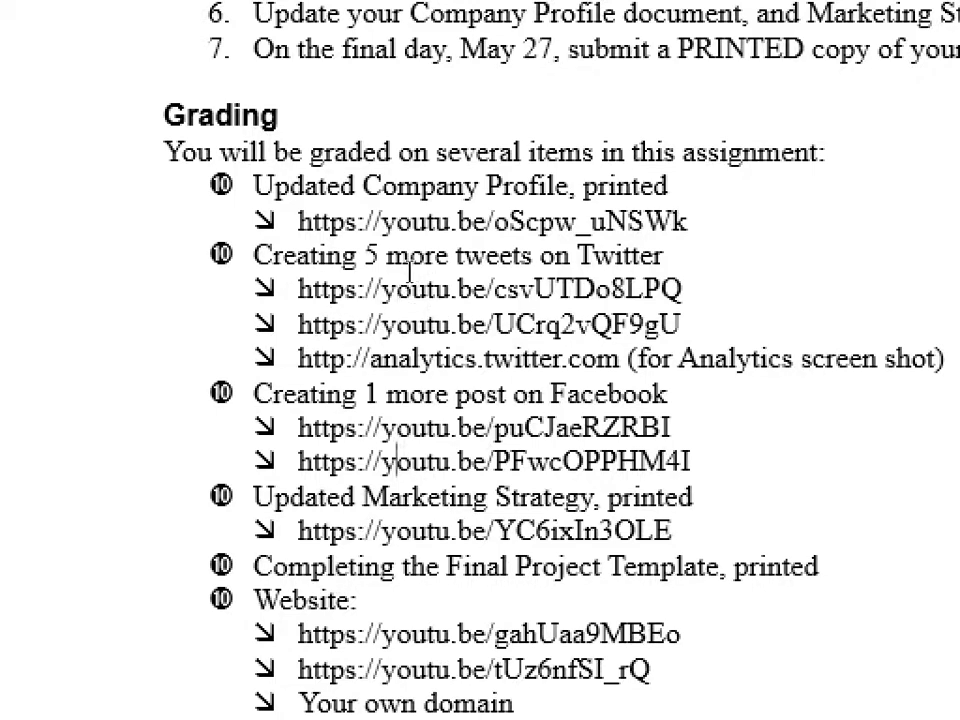
{"action": "double_click", "coordinate": [425, 497]}
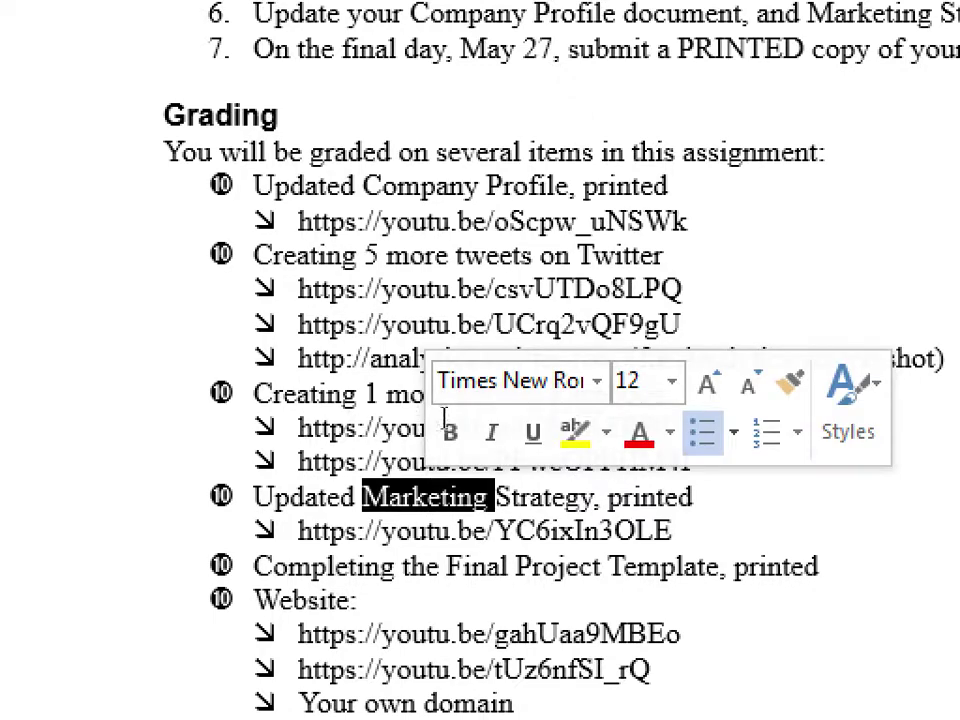
{"action": "double_click", "coordinate": [650, 497]}
{"action": "scroll", "coordinate": [430, 440], "scroll_direction": "down", "scroll_amount": 2}
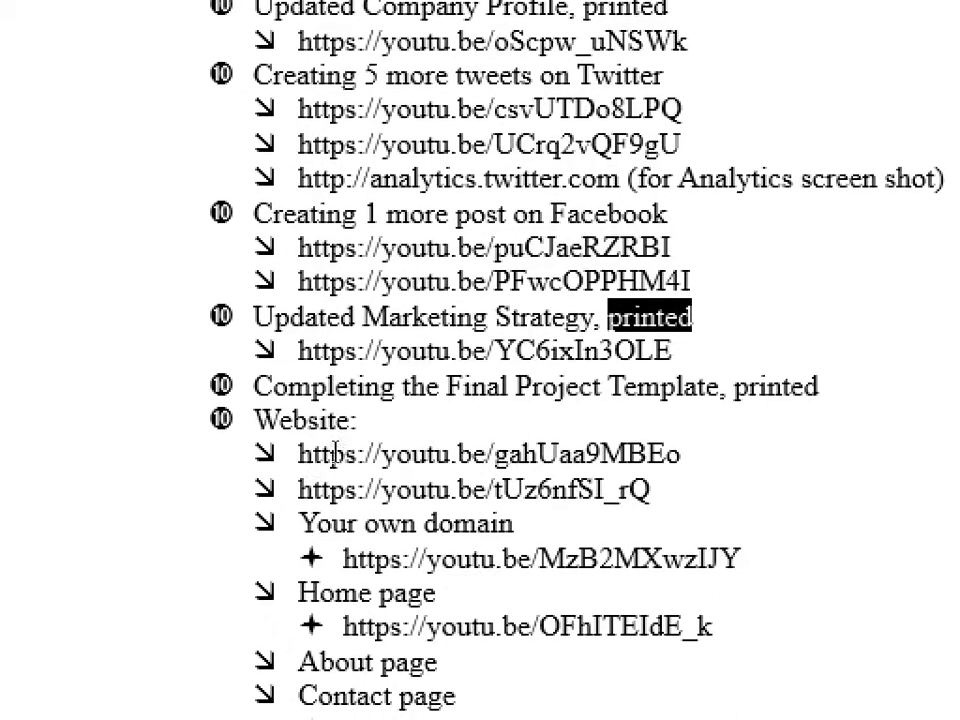
Review the Website grading item's required pages, highlighting "Contact" in the Contact page entry
{"action": "scroll", "coordinate": [440, 406], "scroll_direction": "down", "scroll_amount": 2}
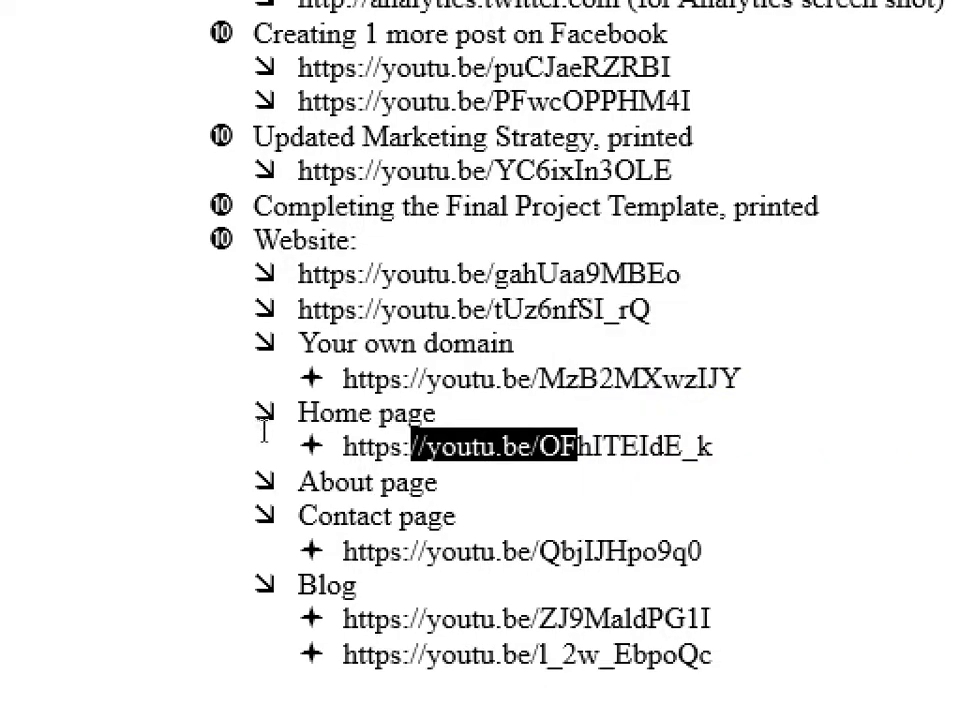
{"action": "left_click", "coordinate": [370, 516]}
{"action": "double_click", "coordinate": [360, 516]}
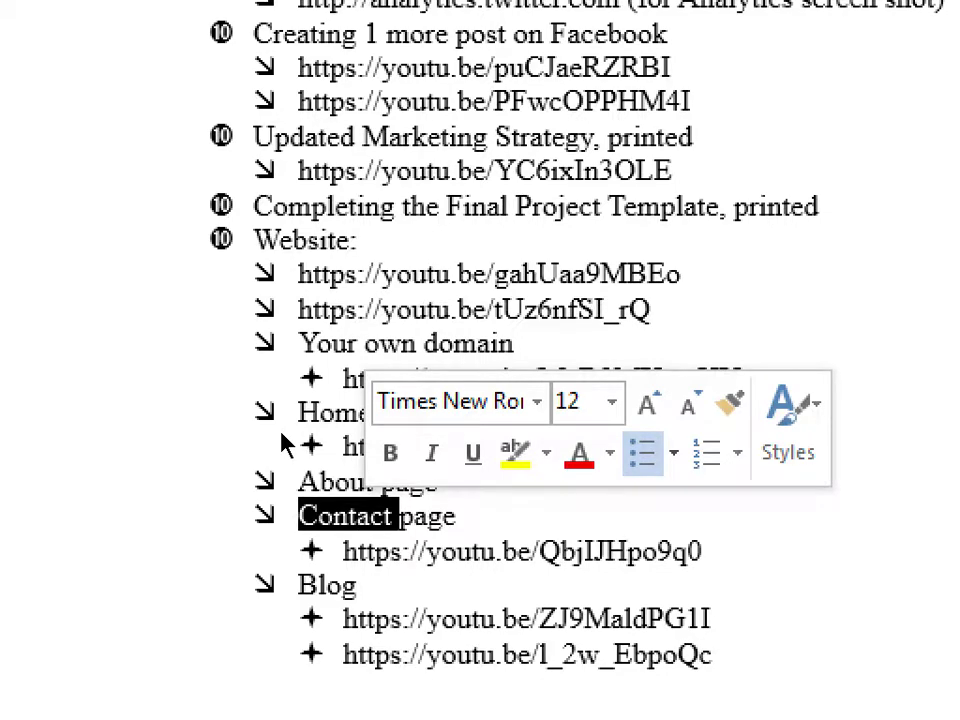
Highlight the two YouTube links listed under Blog at the end of the first page
{"action": "scroll", "coordinate": [318, 400], "scroll_direction": "down", "scroll_amount": 5}
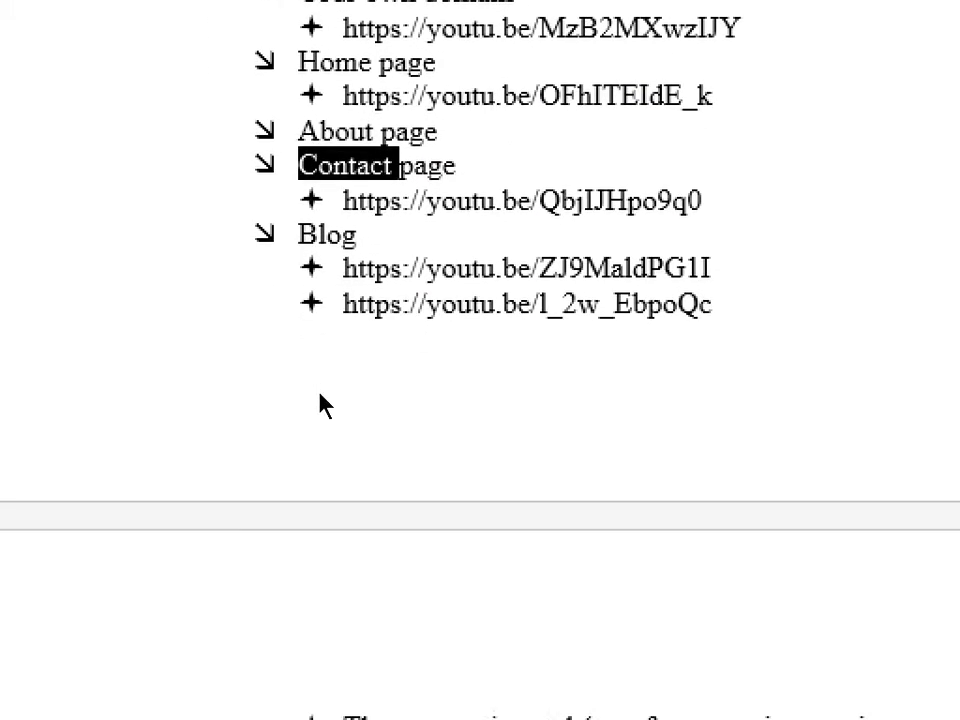
{"action": "scroll", "coordinate": [287, 332], "scroll_direction": "down", "scroll_amount": 1}
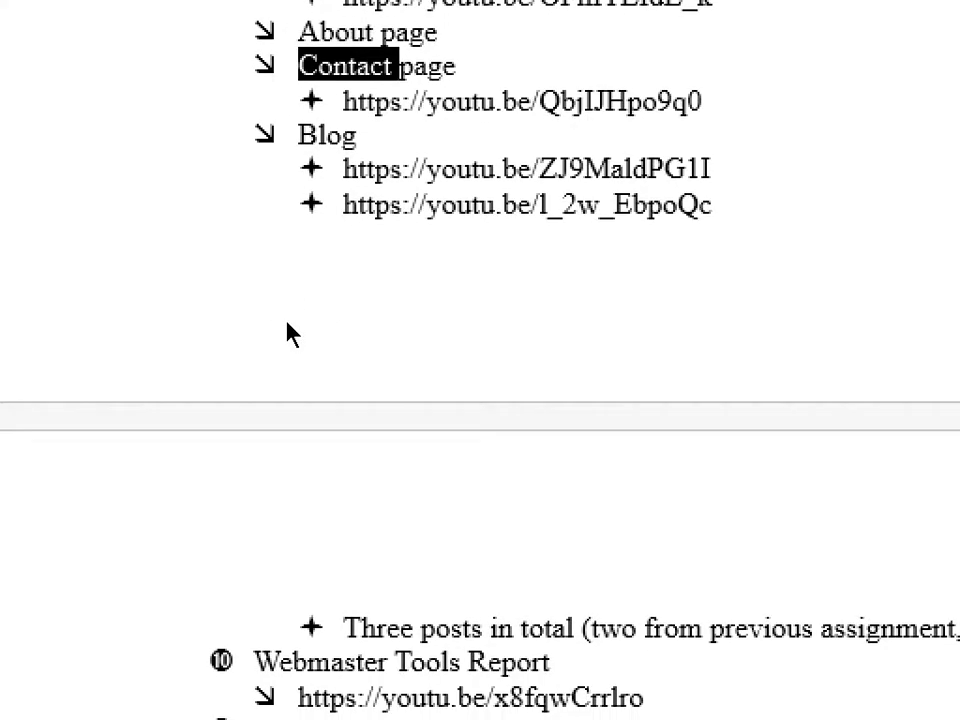
{"action": "left_click", "coordinate": [318, 262]}
{"action": "key", "text": "shift+Up"}
{"action": "key", "text": "shift+Up"}
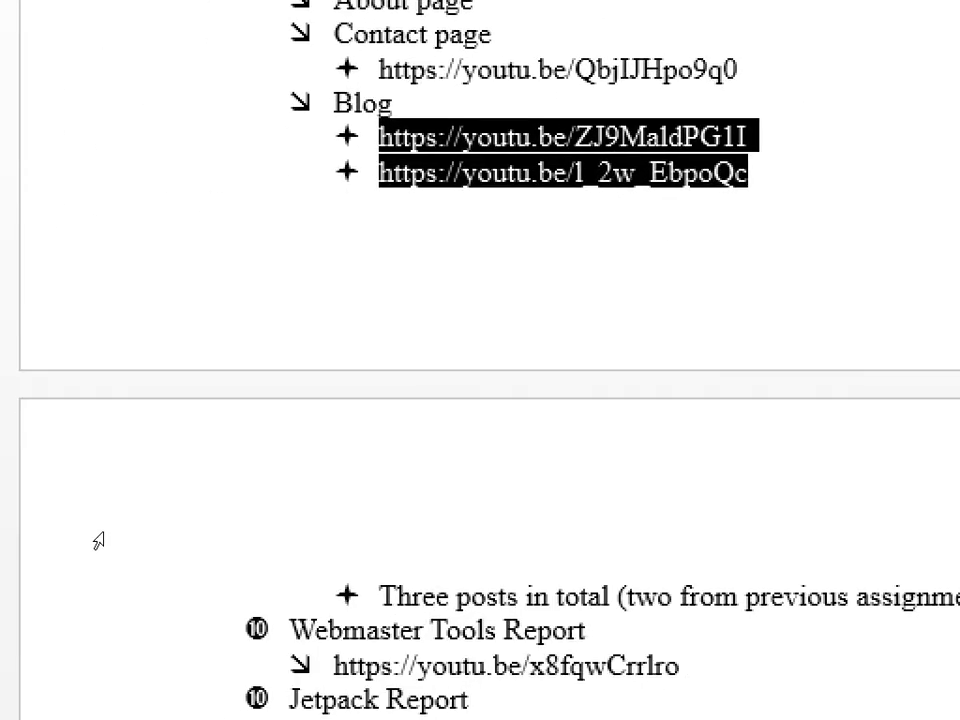
Examine the blog post requirement on the second page, highlighting "Three posts in total" and moving into the parenthesized details
{"action": "left_click", "coordinate": [505, 569]}
{"action": "left_click_drag", "start_coordinate": [292, 486], "coordinate": [411, 491]}
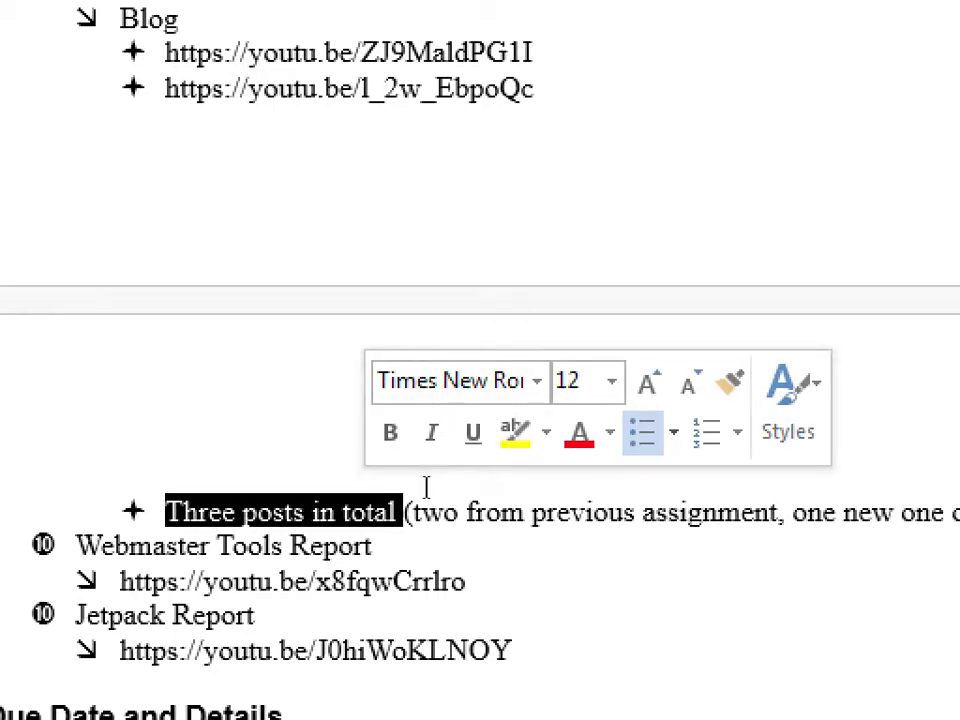
{"action": "key", "text": "Right"}
{"action": "key", "text": "Right"}
{"action": "key", "text": "Right"}
{"action": "key", "text": "Right"}
{"action": "key", "text": "Right"}
{"action": "key", "text": "Right"}
{"action": "key", "text": "Right"}
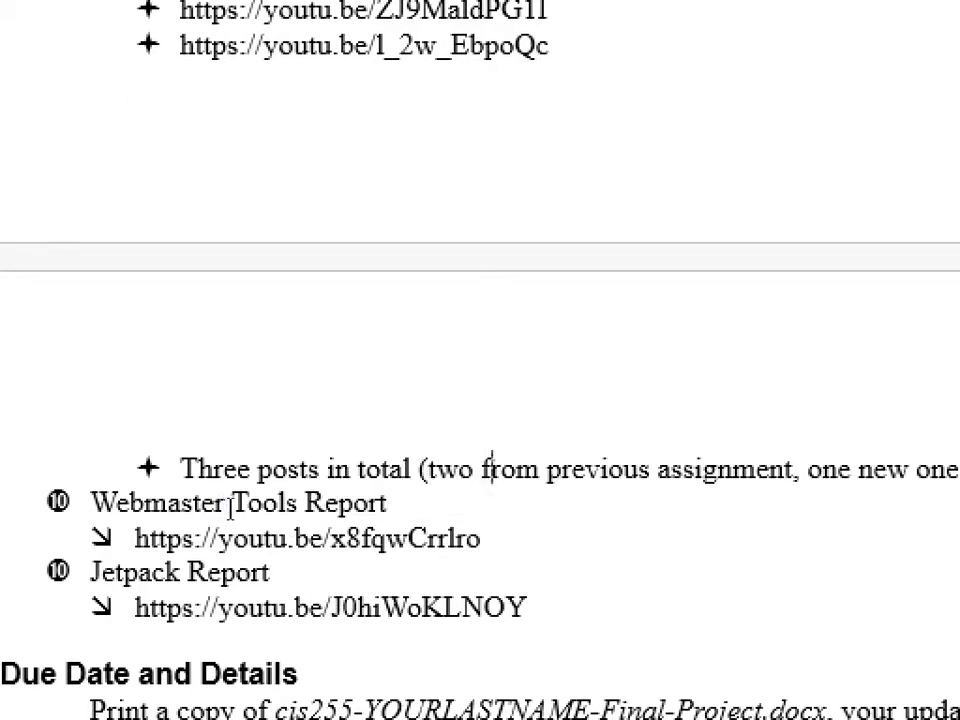
Examine the last two grading items, highlighting "Webmaster Tools Report" and then "Jetpack Report" on the second page
{"action": "left_click_drag", "start_coordinate": [228, 503], "coordinate": [360, 516]}
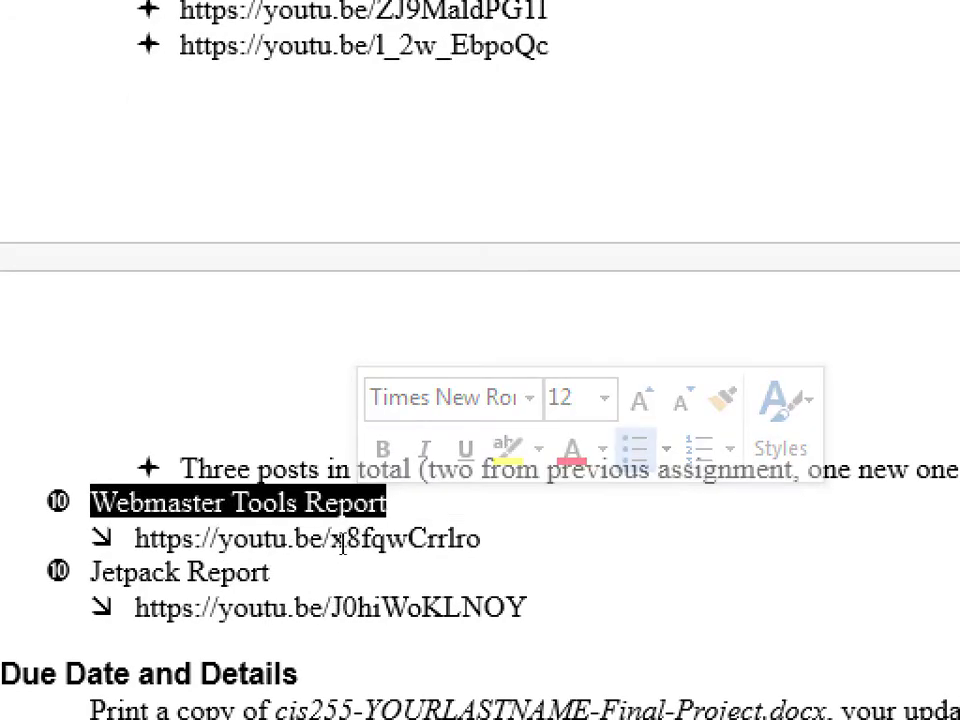
{"action": "left_click", "coordinate": [184, 572]}
{"action": "left_click_drag", "start_coordinate": [184, 572], "coordinate": [270, 573]}
{"action": "key", "text": "End"}
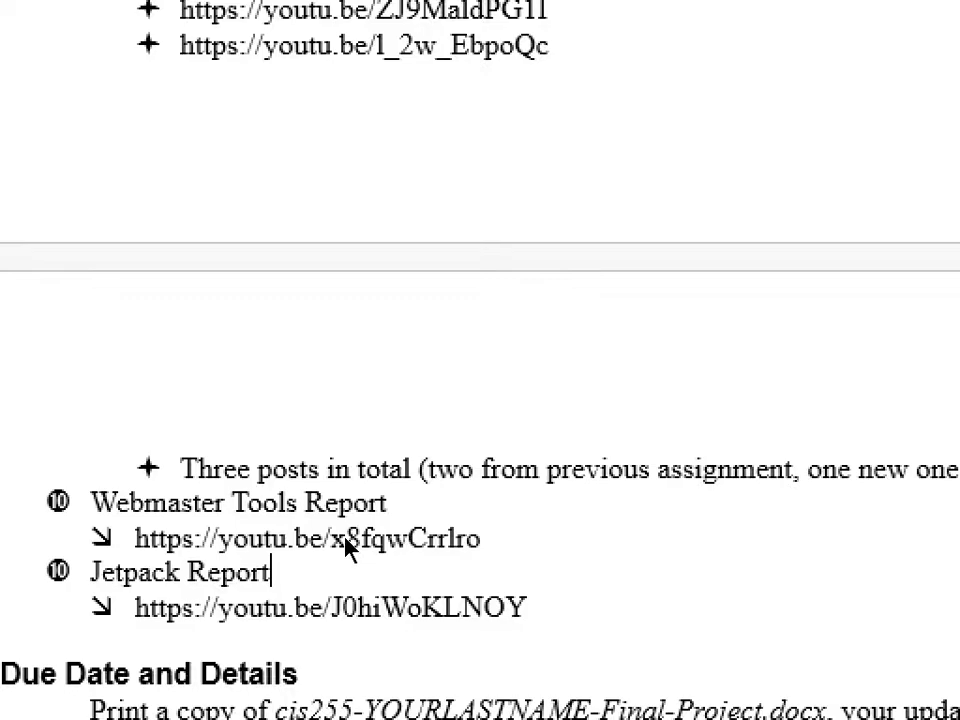
{"action": "key", "text": "super+minus"}
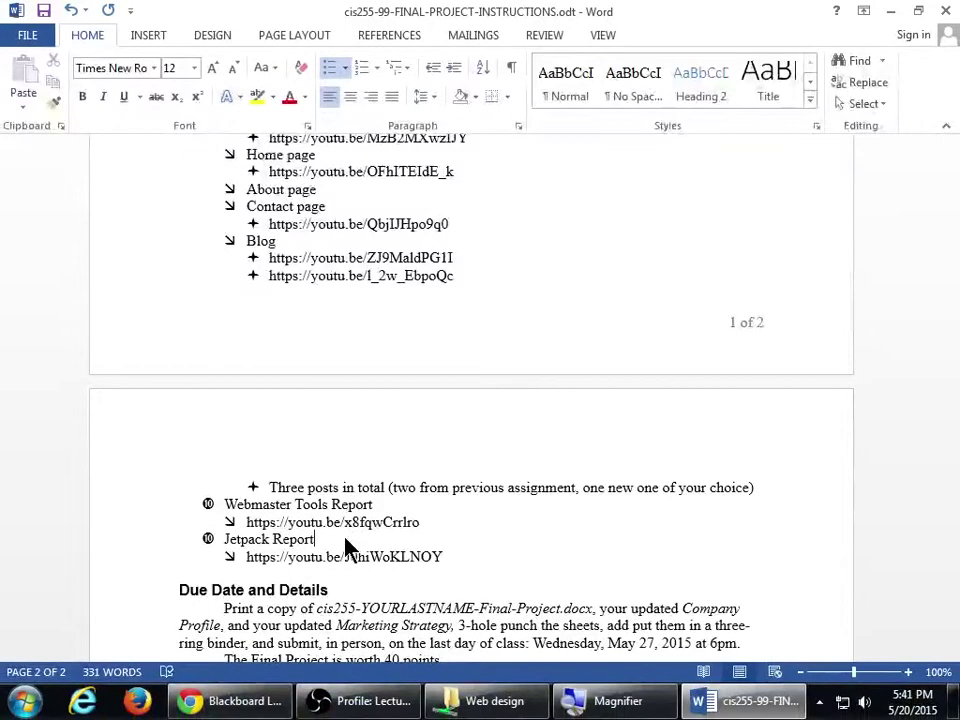
Highlight "will be graded on several items in" under Grading, then read on to the Due Date and Details section
{"action": "scroll", "coordinate": [364, 520], "scroll_direction": "up", "scroll_amount": 5}
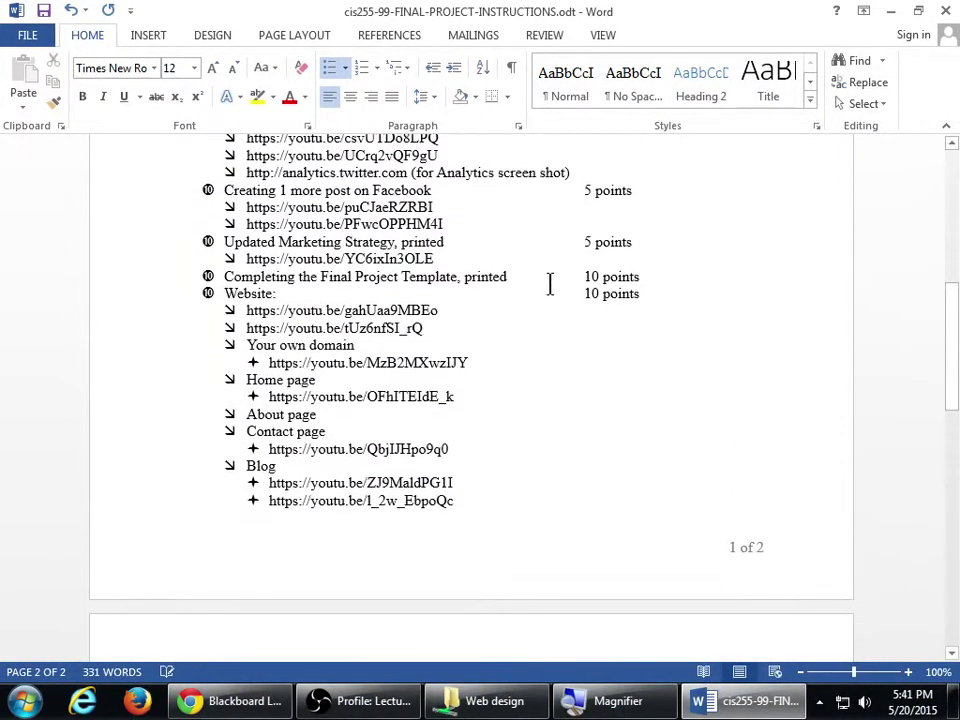
{"action": "scroll", "coordinate": [601, 276], "scroll_direction": "up", "scroll_amount": 4}
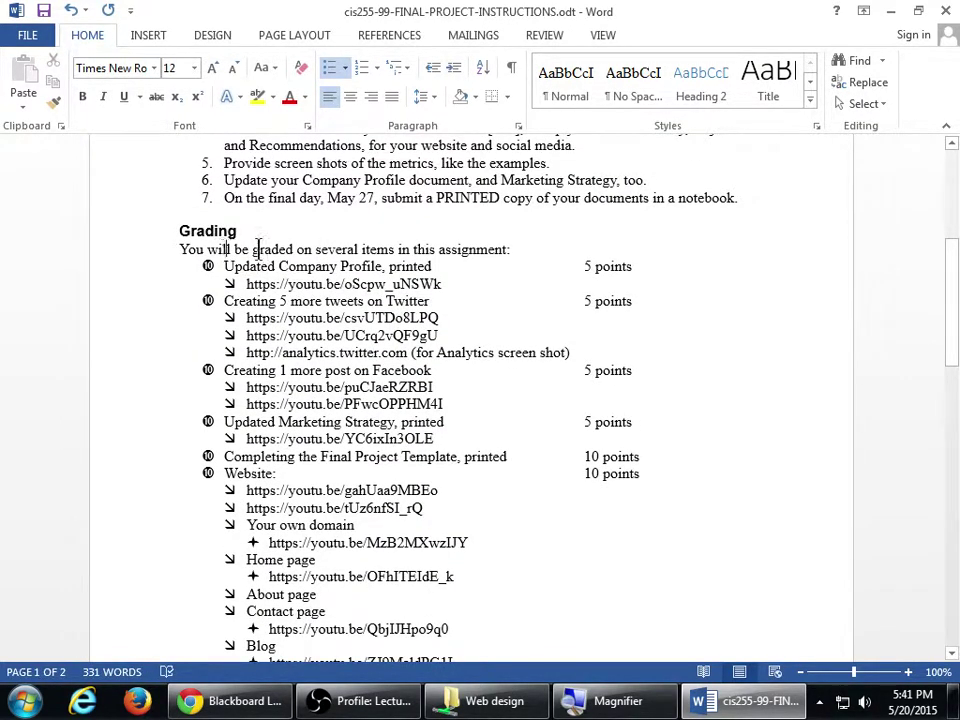
{"action": "left_click_drag", "start_coordinate": [208, 249], "coordinate": [410, 251]}
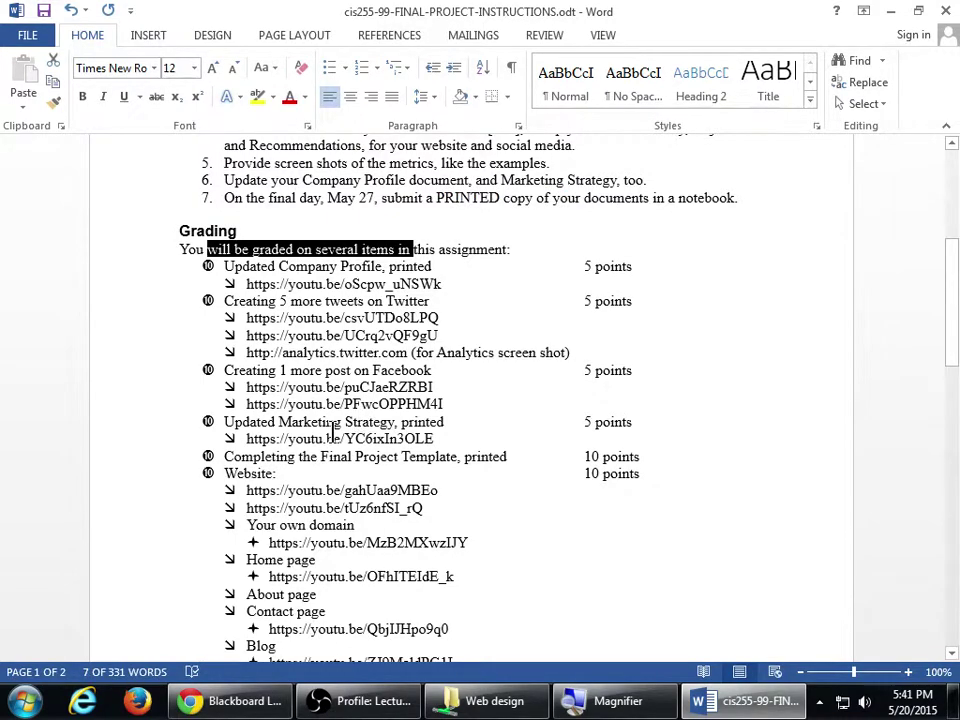
{"action": "scroll", "coordinate": [330, 435], "scroll_direction": "up", "scroll_amount": 3}
{"action": "scroll", "coordinate": [345, 463], "scroll_direction": "down", "scroll_amount": 14}
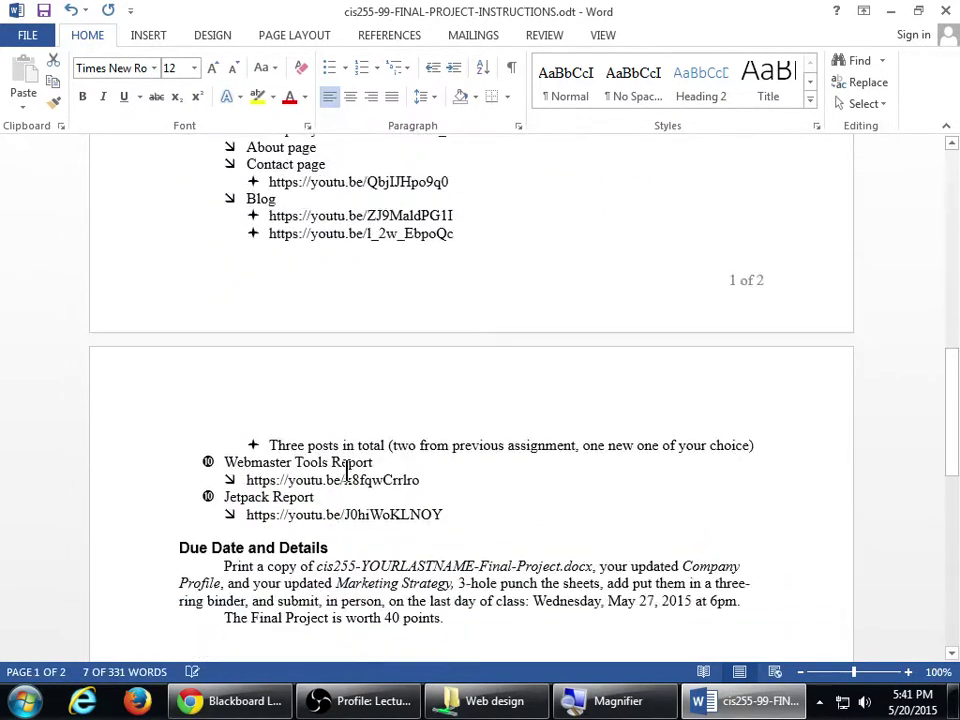
{"action": "scroll", "coordinate": [345, 470], "scroll_direction": "down", "scroll_amount": 2}
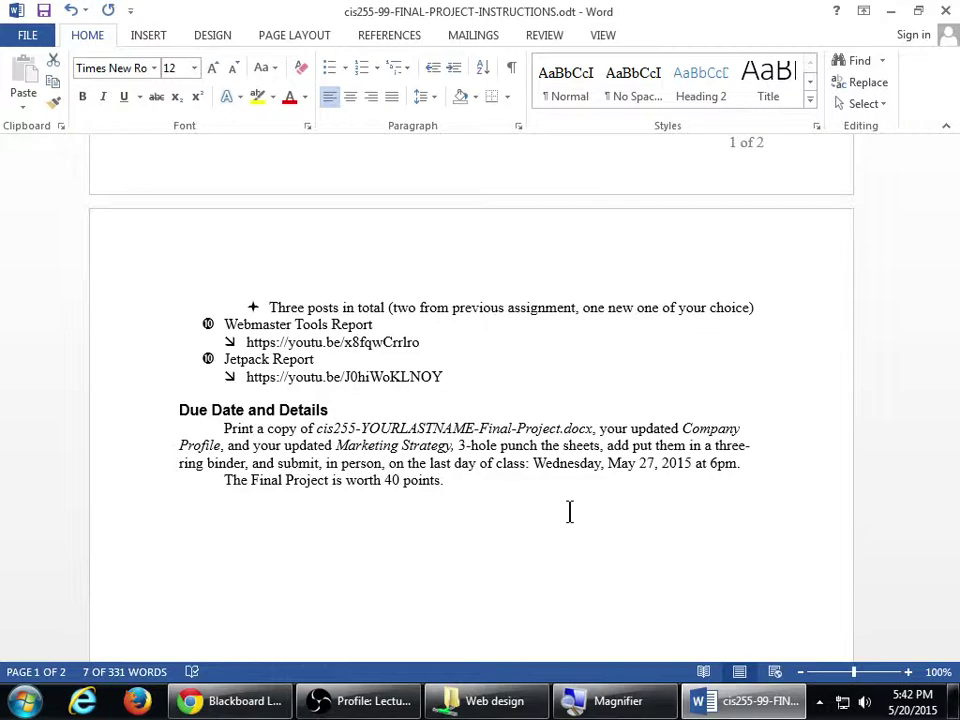
Review the first page of the instructions again, from the introduction through the Assignment steps and the Grading items
{"action": "scroll", "coordinate": [569, 512], "scroll_direction": "up", "scroll_amount": 15}
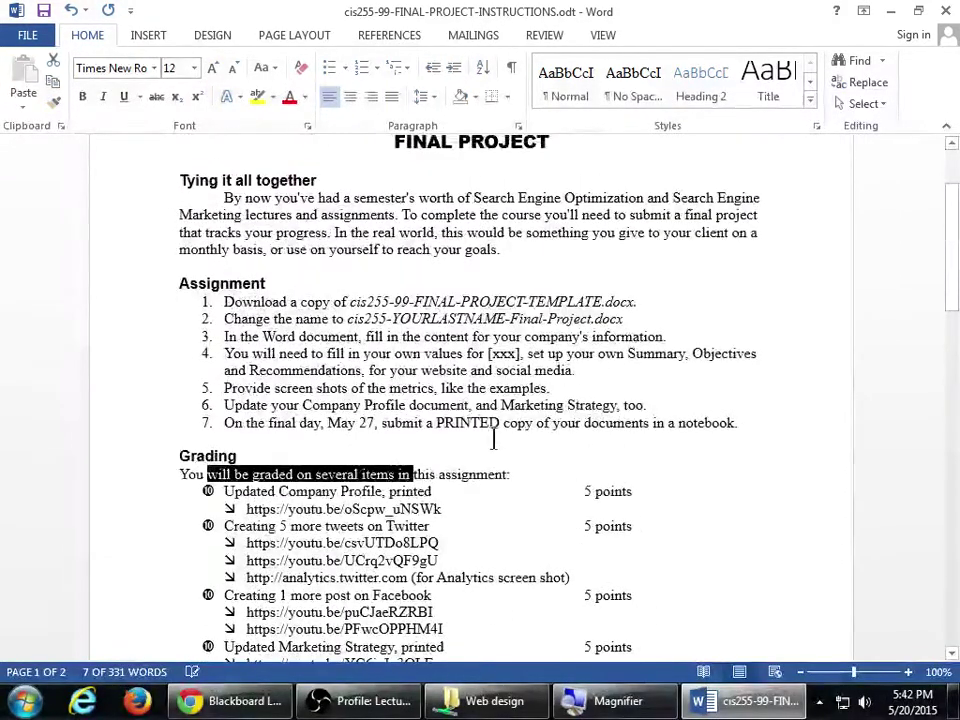
{"action": "left_click", "coordinate": [450, 378]}
{"action": "scroll", "coordinate": [450, 380], "scroll_direction": "up", "scroll_amount": 3}
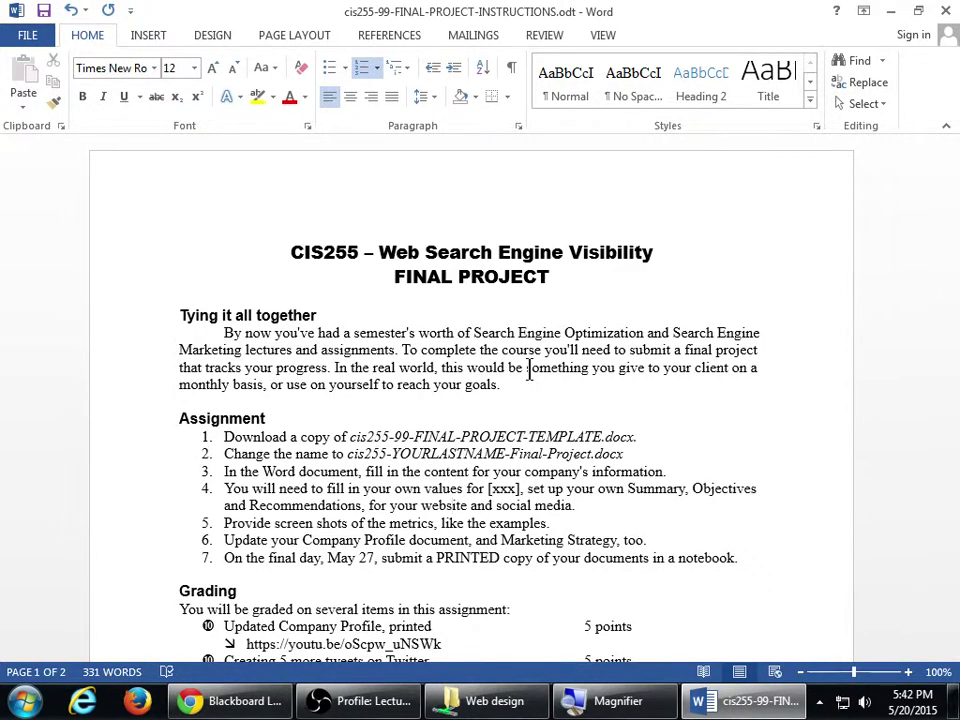
{"action": "scroll", "coordinate": [579, 379], "scroll_direction": "down", "scroll_amount": 4}
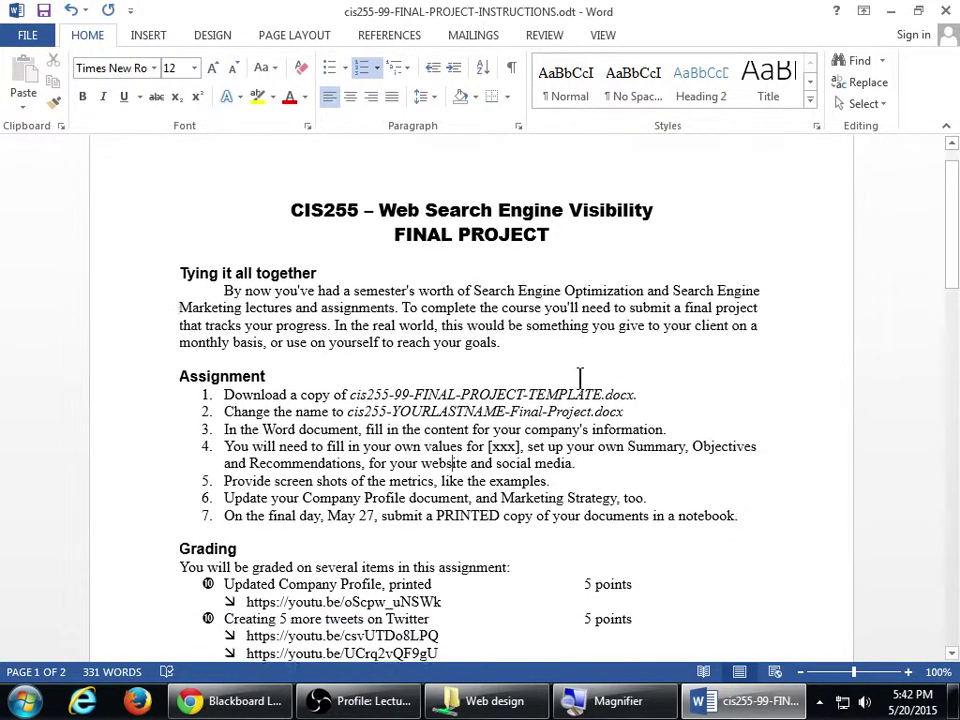
{"action": "scroll", "coordinate": [579, 379], "scroll_direction": "down", "scroll_amount": 3}
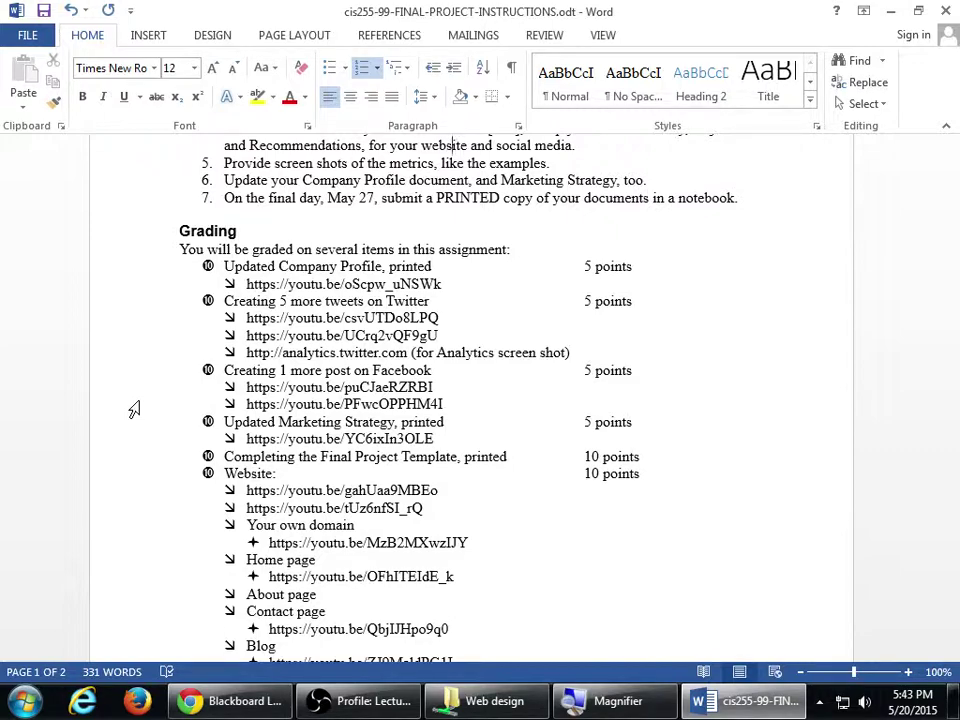
{"action": "scroll", "coordinate": [519, 257], "scroll_direction": "down", "scroll_amount": 2}
{"action": "scroll", "coordinate": [519, 258], "scroll_direction": "up", "scroll_amount": 7}
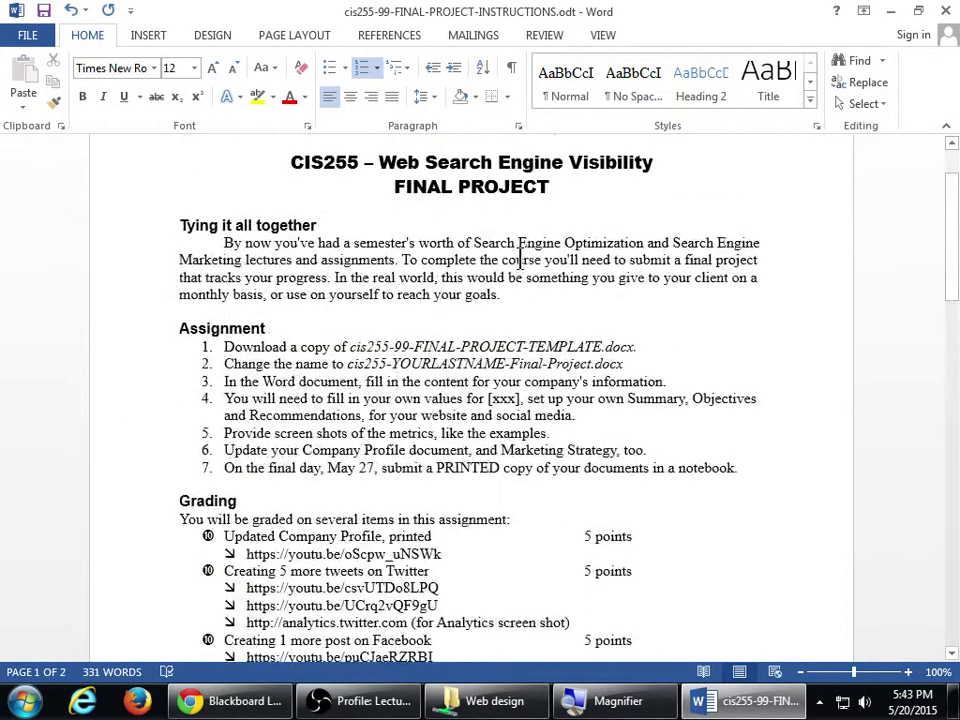
{"action": "scroll", "coordinate": [525, 260], "scroll_direction": "up", "scroll_amount": 2}
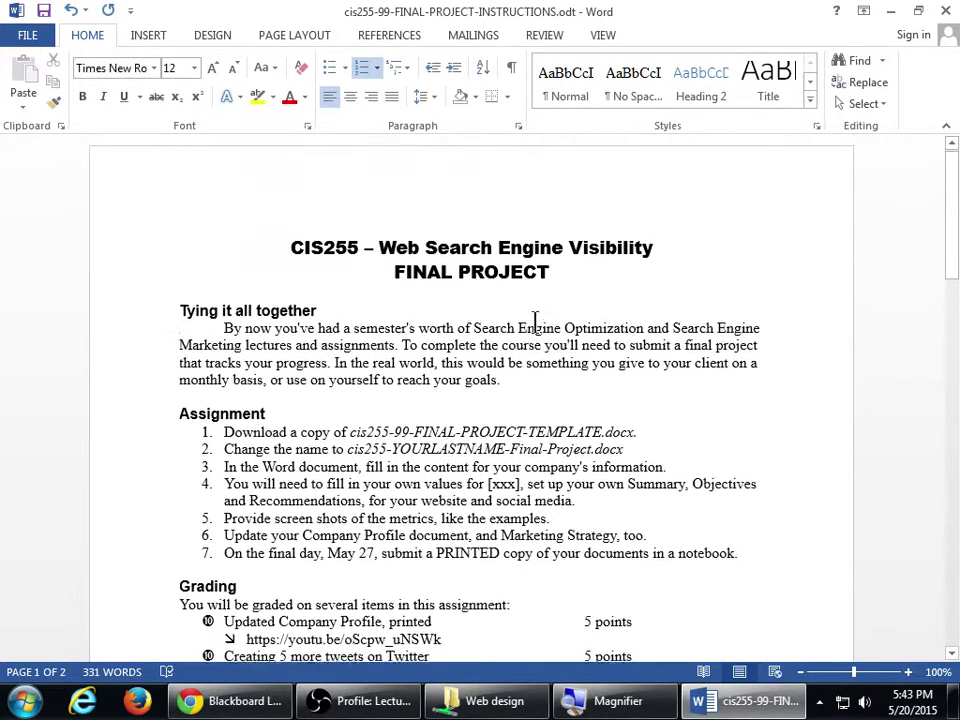
{"action": "scroll", "coordinate": [531, 340], "scroll_direction": "down", "scroll_amount": 5}
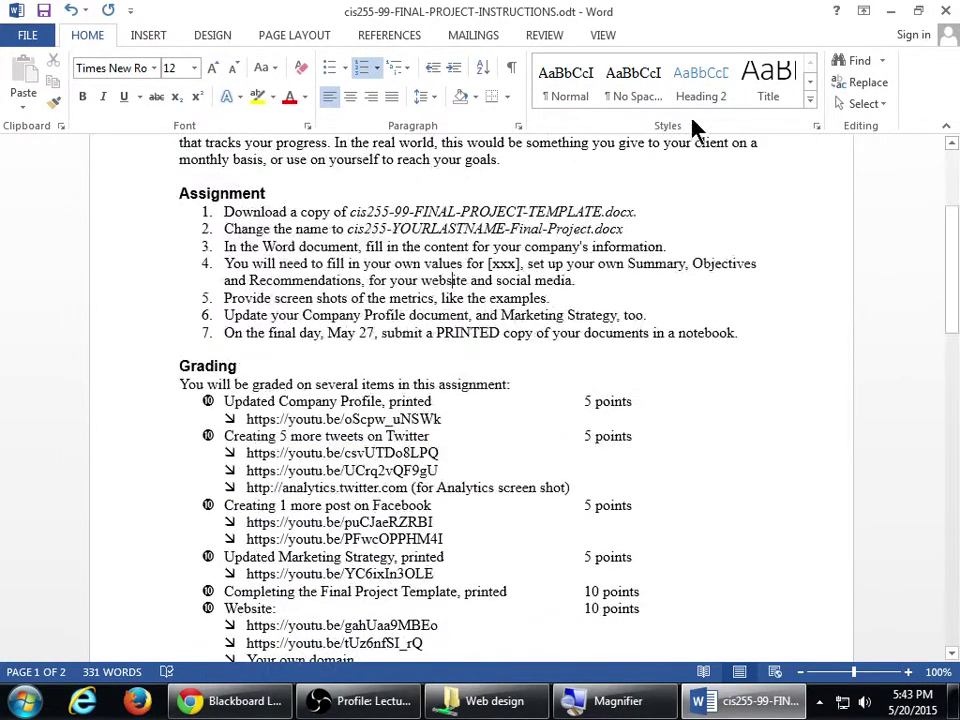
Minimize the instructions and open cis255-99-FINAL-PROJECT-TEMPLATE.docx from the desktop
{"action": "left_click", "coordinate": [890, 11]}
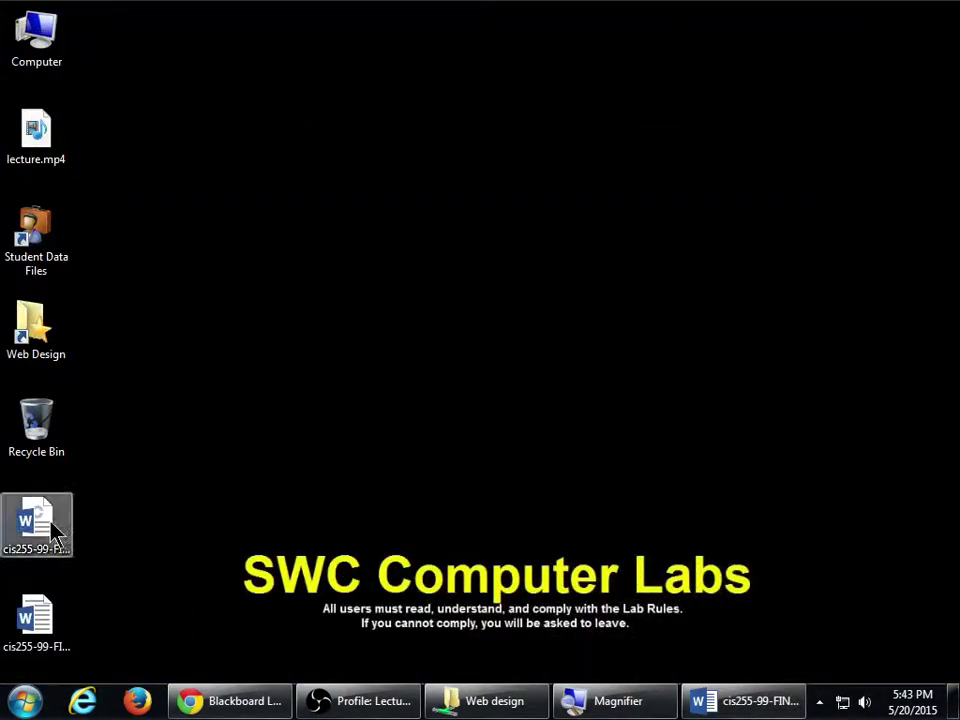
{"action": "left_click", "coordinate": [45, 525]}
{"action": "left_click", "coordinate": [38, 622]}
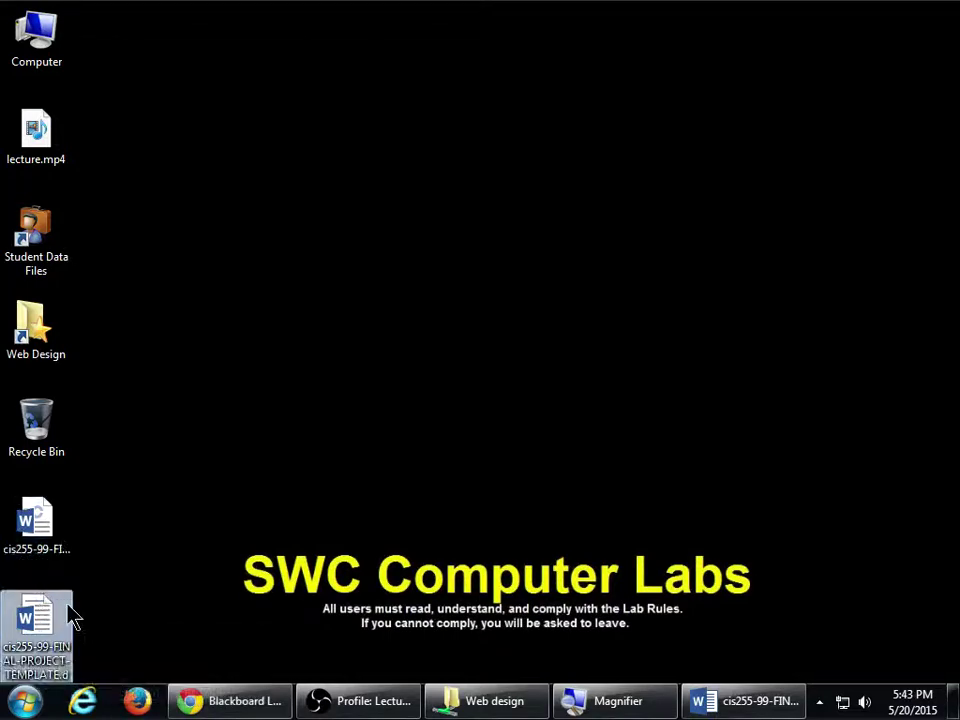
{"action": "double_click", "coordinate": [42, 622]}
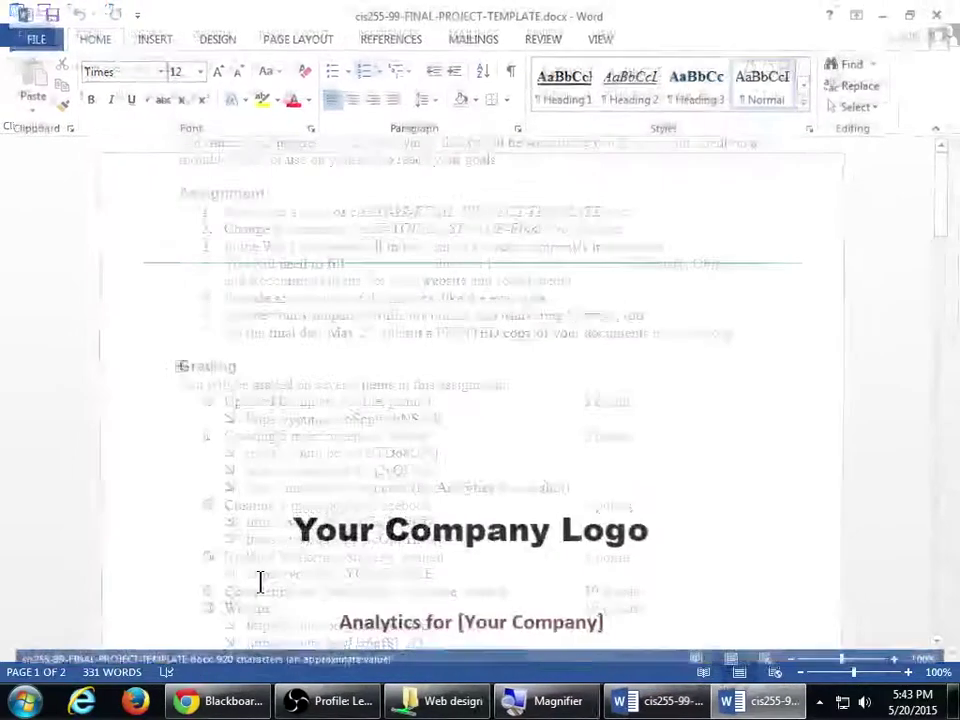
Examine the template's cover page, selecting the company logo image, the word "Analytics" and the "Your Company" placeholder
{"action": "scroll", "coordinate": [469, 561], "scroll_direction": "down", "scroll_amount": 5}
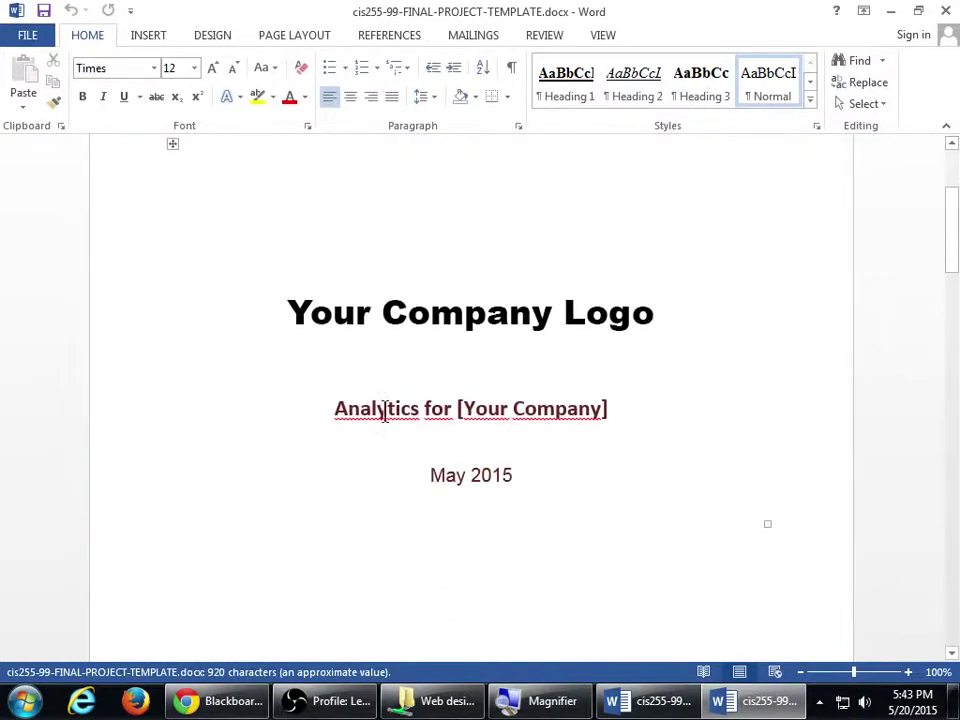
{"action": "left_click", "coordinate": [530, 312]}
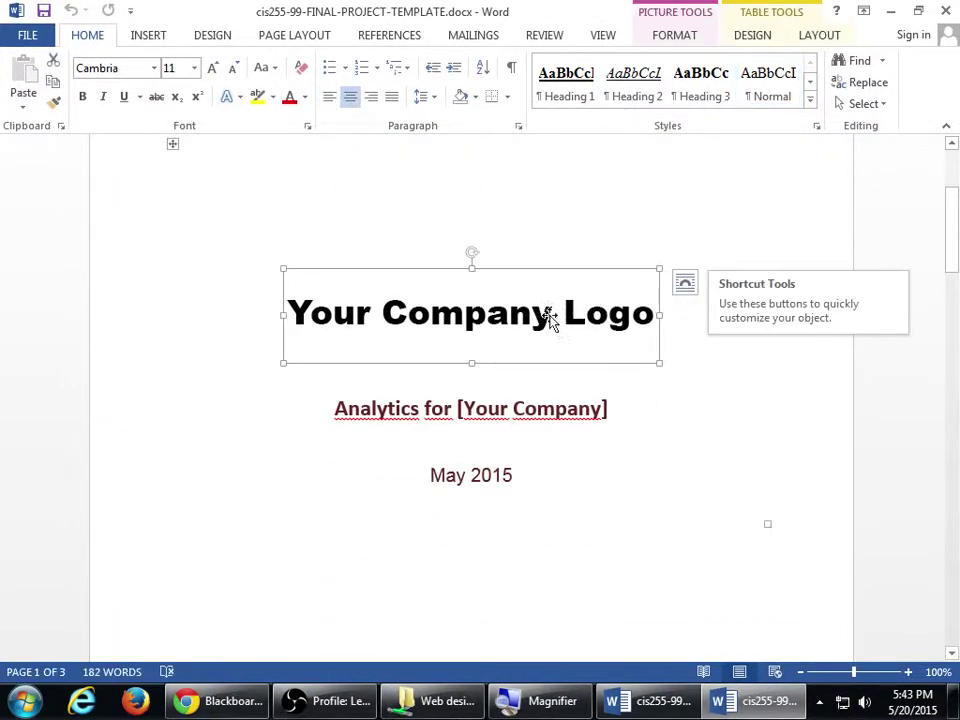
{"action": "scroll", "coordinate": [320, 360], "scroll_direction": "down", "scroll_amount": 2}
{"action": "double_click", "coordinate": [364, 318]}
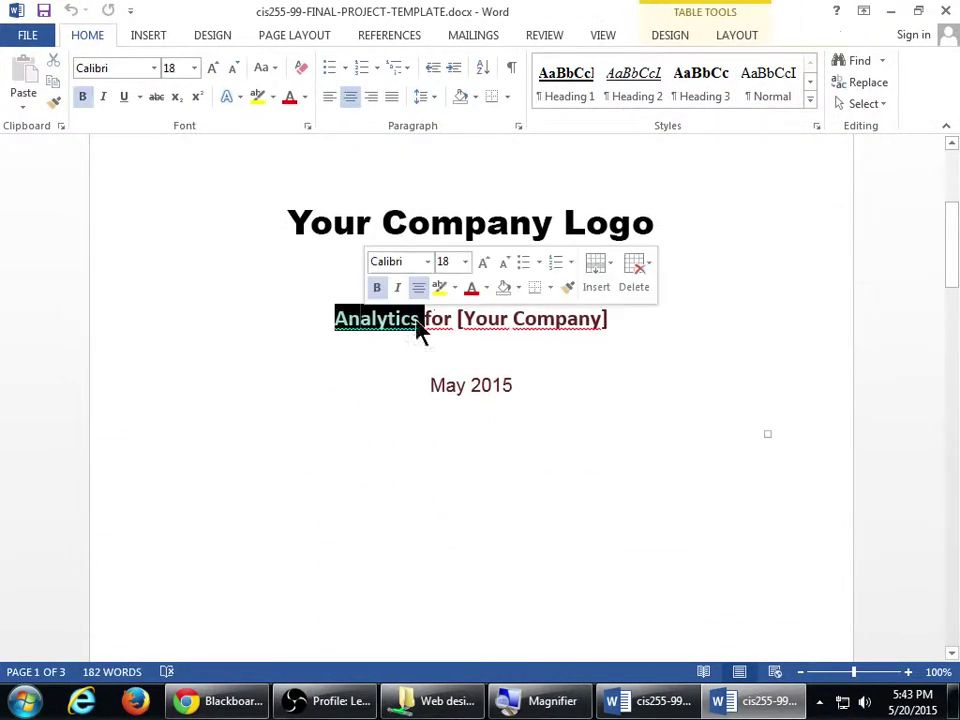
{"action": "left_click", "coordinate": [440, 318]}
{"action": "left_click_drag", "start_coordinate": [471, 318], "coordinate": [587, 332]}
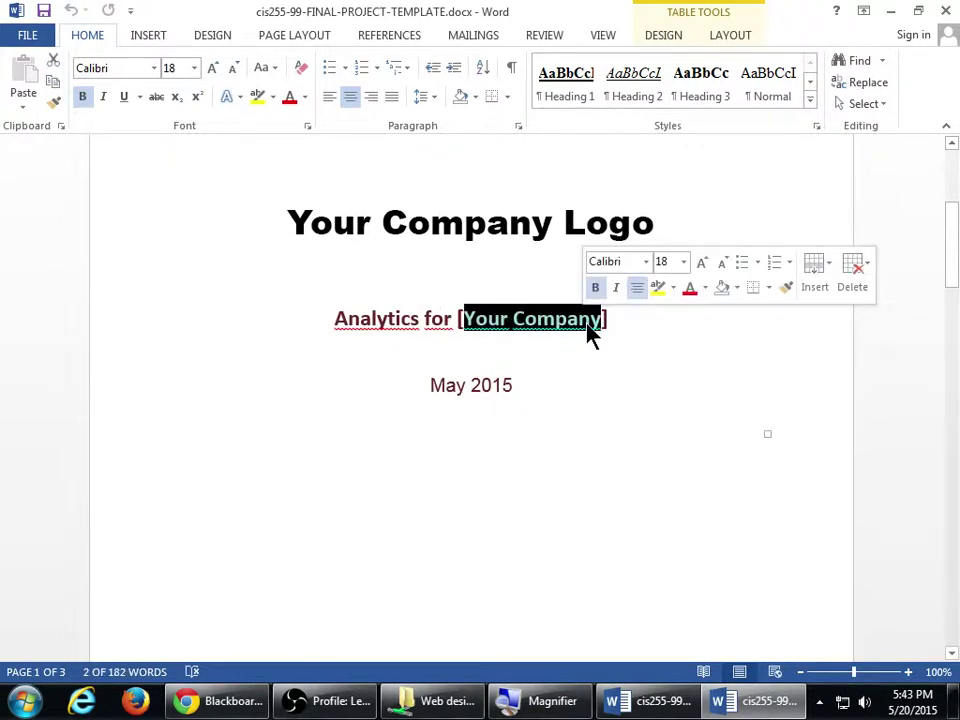
Look through the template's company information, analytics sections and example screen shots, then return to the start of page 2
{"action": "scroll", "coordinate": [448, 324], "scroll_direction": "down", "scroll_amount": 12}
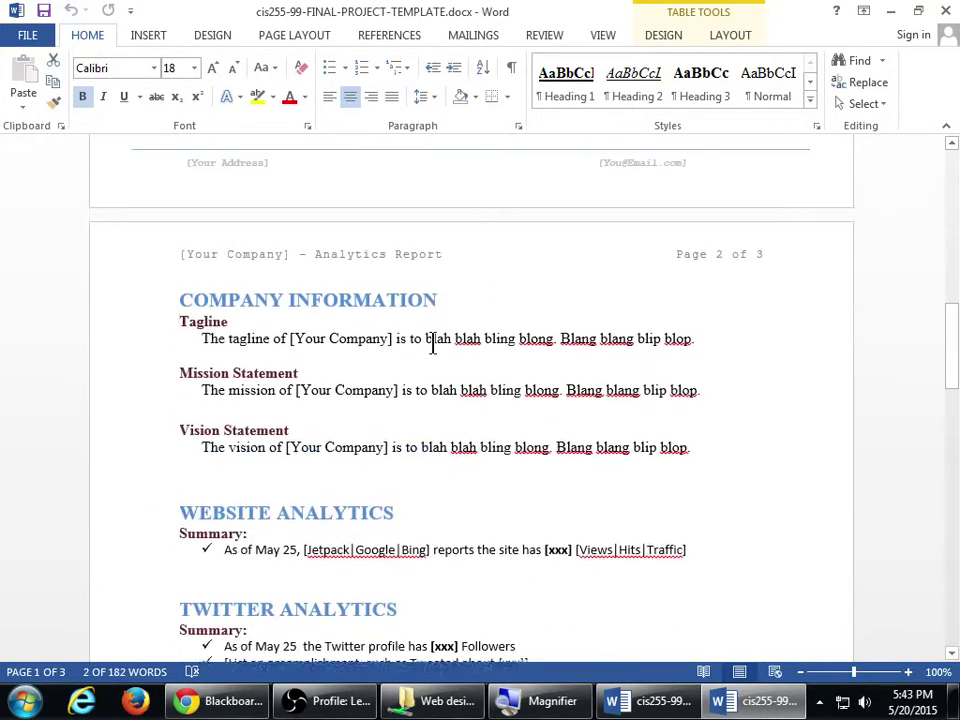
{"action": "scroll", "coordinate": [395, 380], "scroll_direction": "down", "scroll_amount": 7}
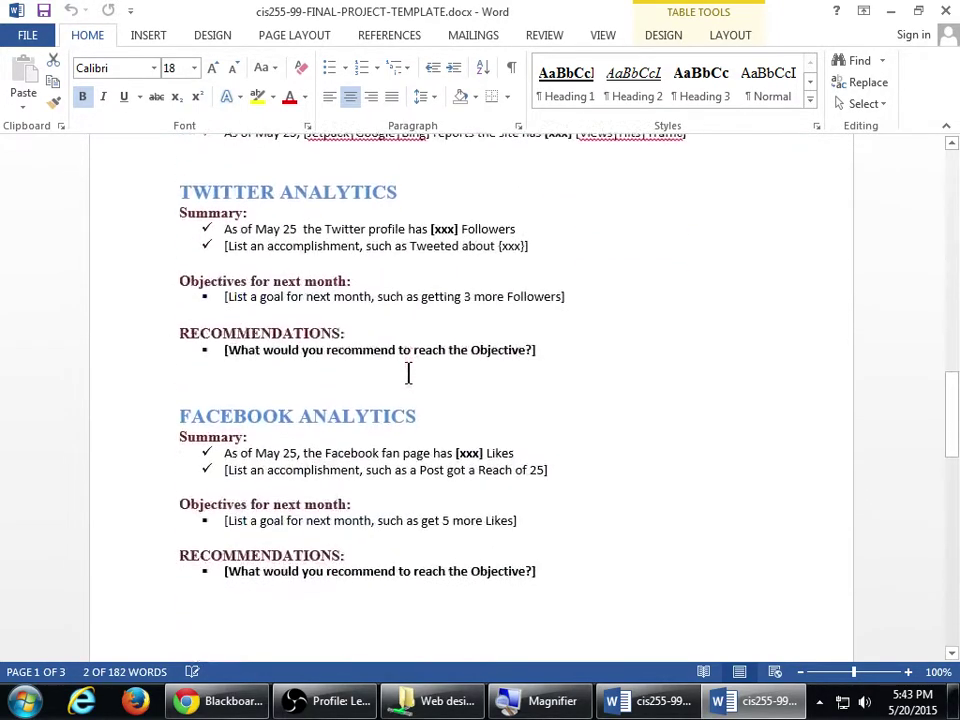
{"action": "scroll", "coordinate": [408, 372], "scroll_direction": "down", "scroll_amount": 17}
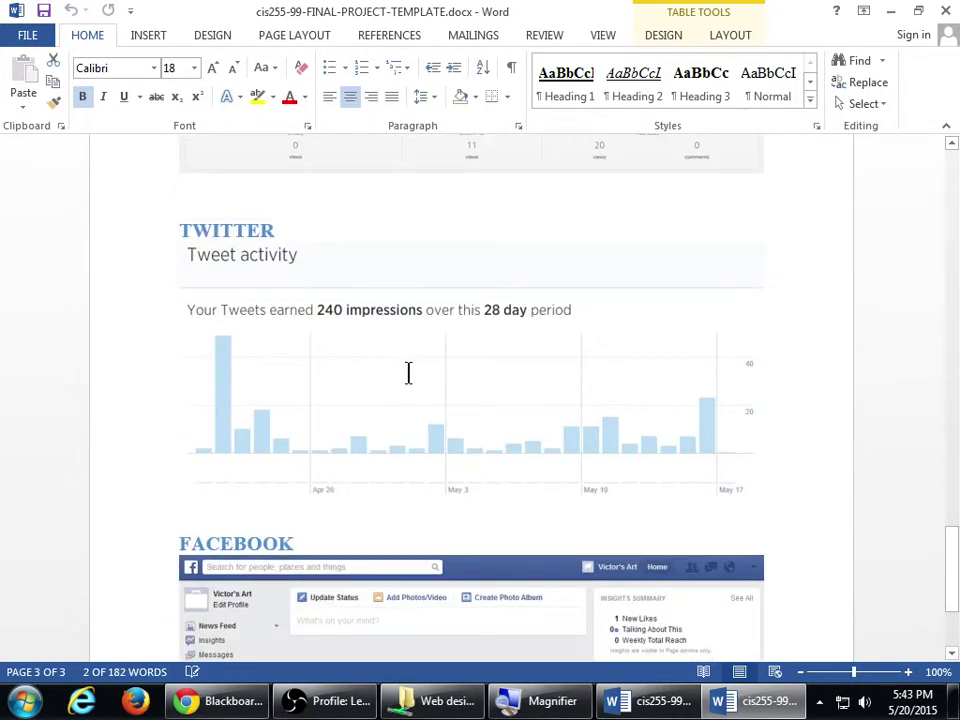
{"action": "scroll", "coordinate": [408, 372], "scroll_direction": "up", "scroll_amount": 18}
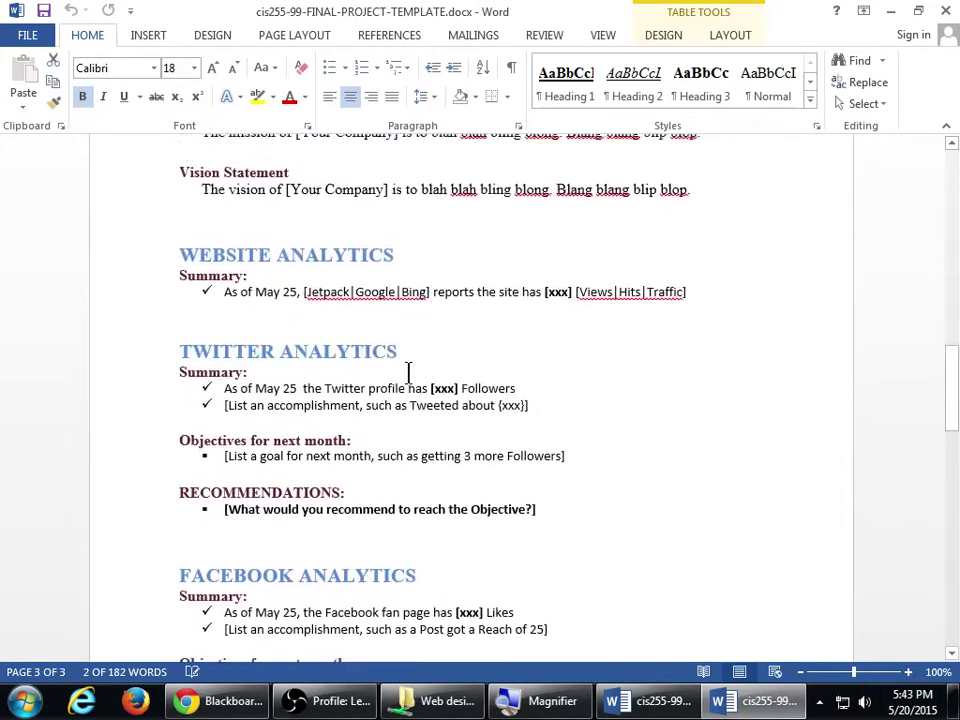
{"action": "scroll", "coordinate": [408, 372], "scroll_direction": "up", "scroll_amount": 4}
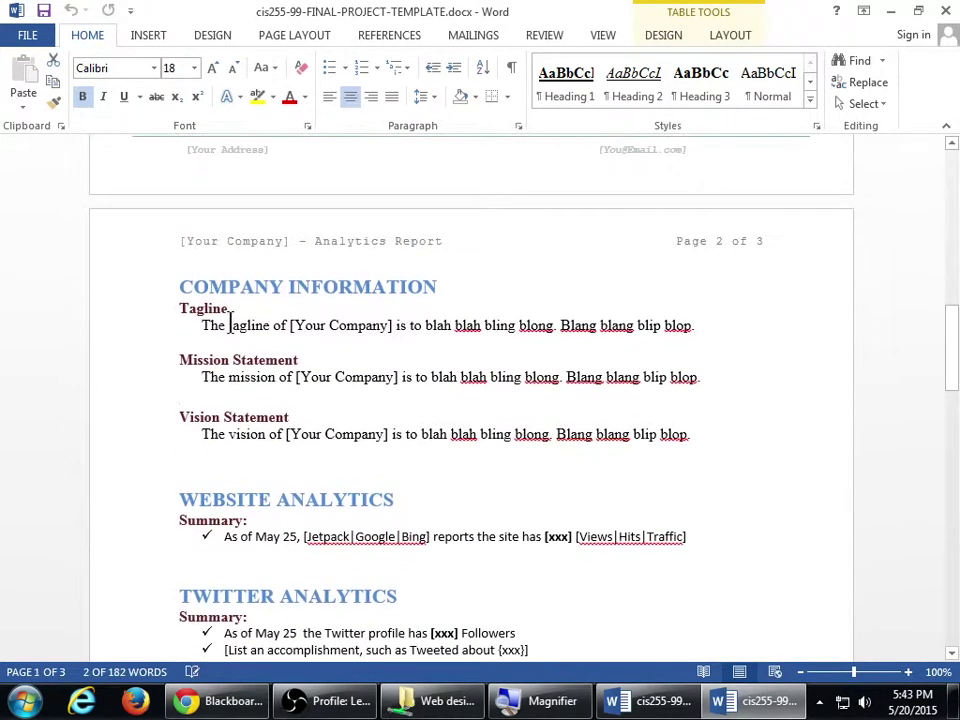
Examine page 2's Company Information and Website Analytics sections, highlighting the Company Information heading, "tagline" and "WEBSITE"
{"action": "triple_click", "coordinate": [189, 286]}
{"action": "left_click", "coordinate": [364, 326]}
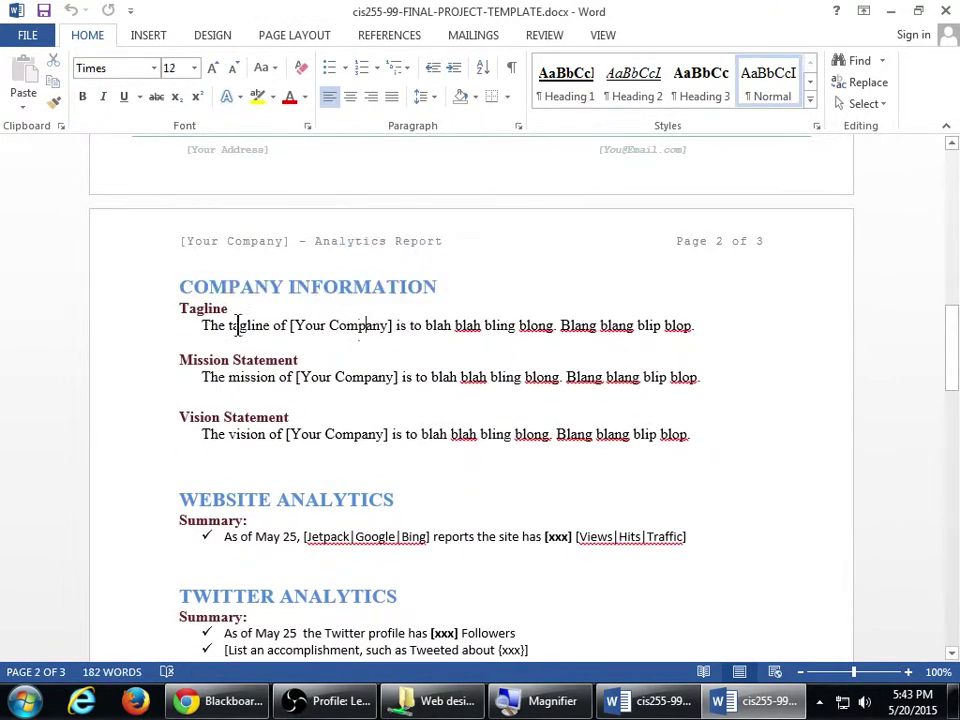
{"action": "left_click", "coordinate": [223, 308]}
{"action": "double_click", "coordinate": [250, 325]}
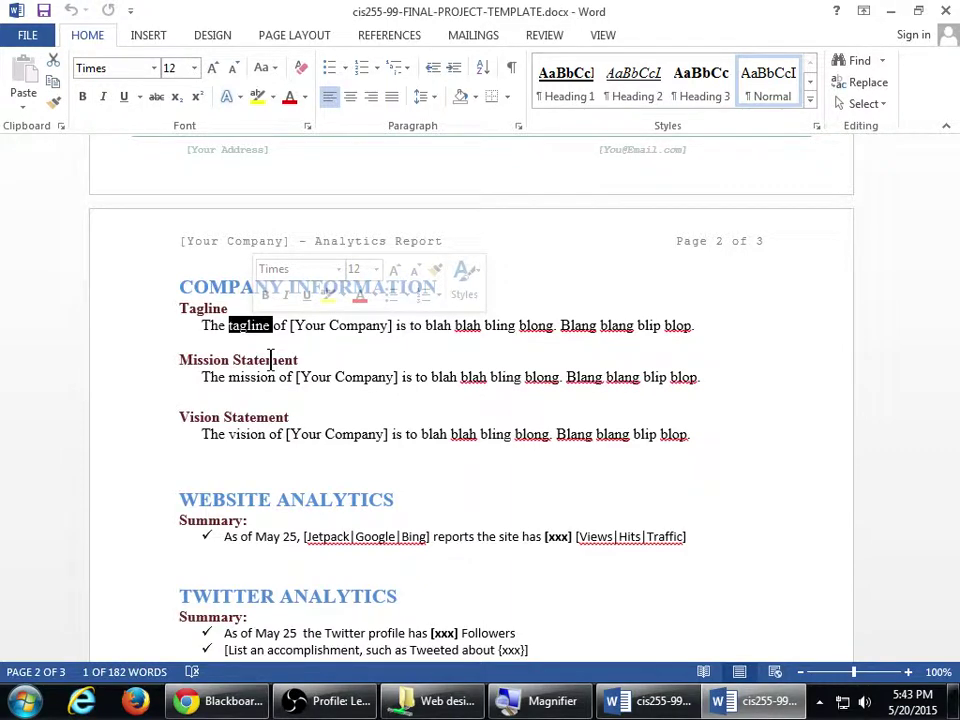
{"action": "double_click", "coordinate": [246, 497]}
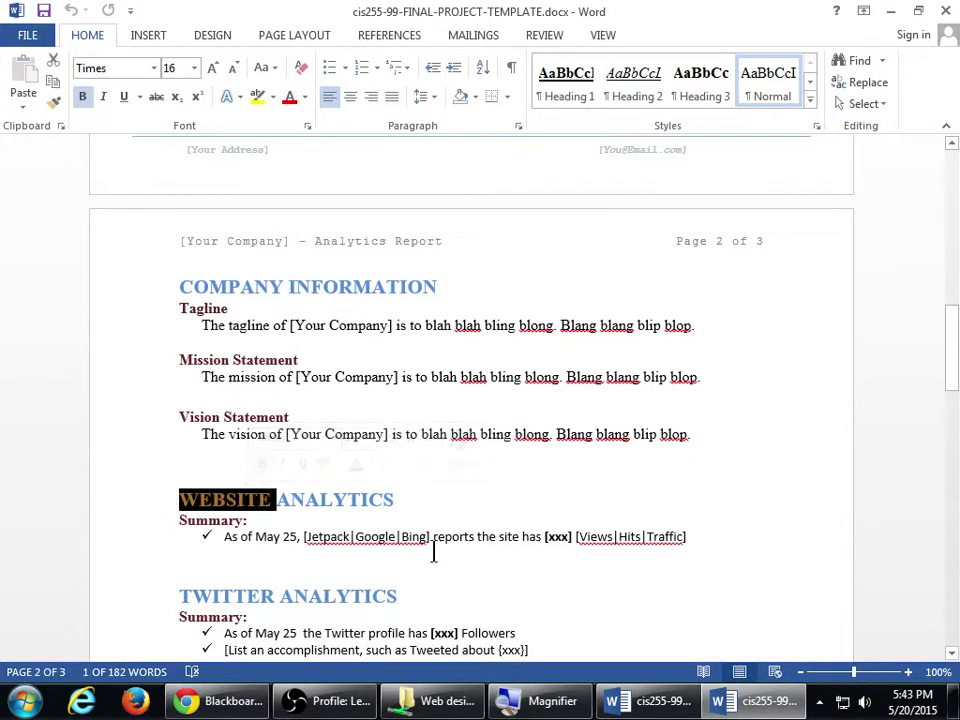
{"action": "left_click", "coordinate": [467, 557]}
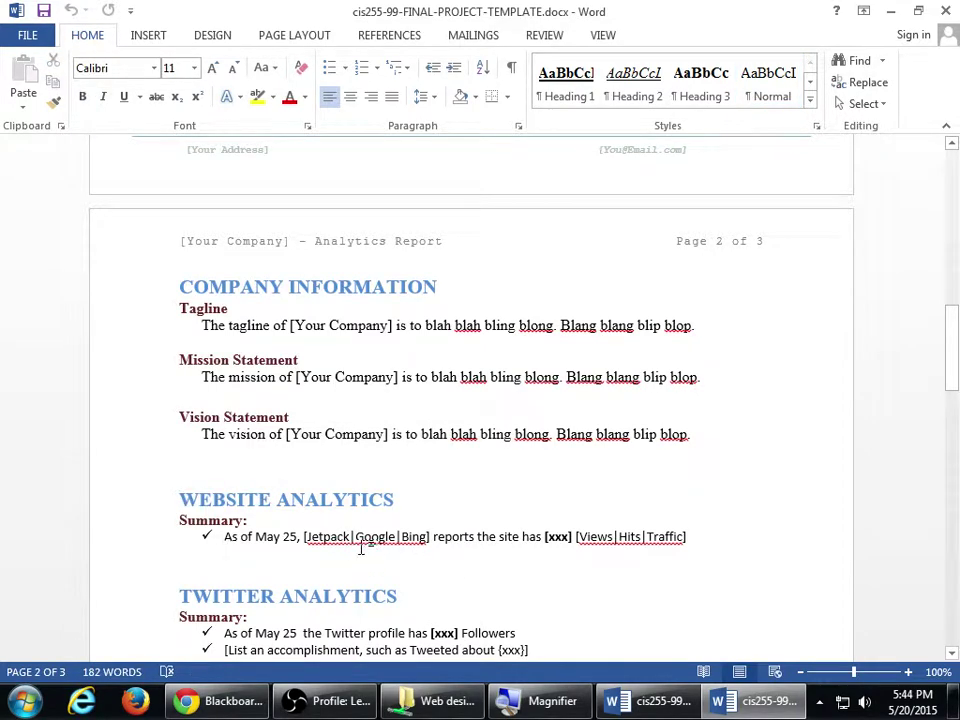
Switch back to the instructions document and magnify the report items on page 2, highlighting "youtu" in the Jetpack Report link
{"action": "left_click", "coordinate": [625, 700]}
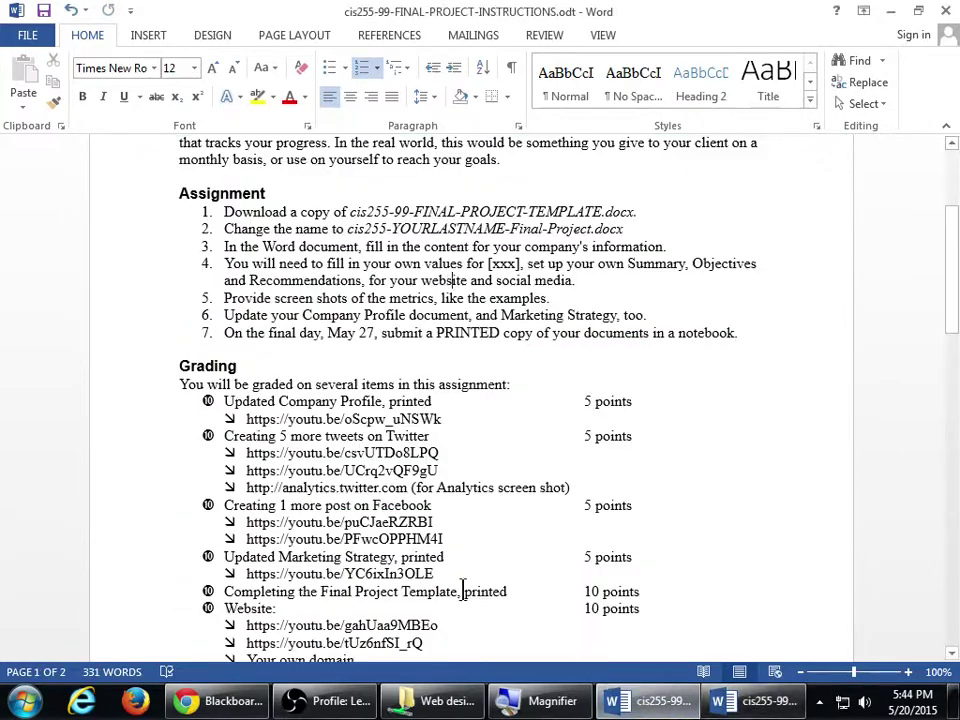
{"action": "scroll", "coordinate": [463, 590], "scroll_direction": "down", "scroll_amount": 12}
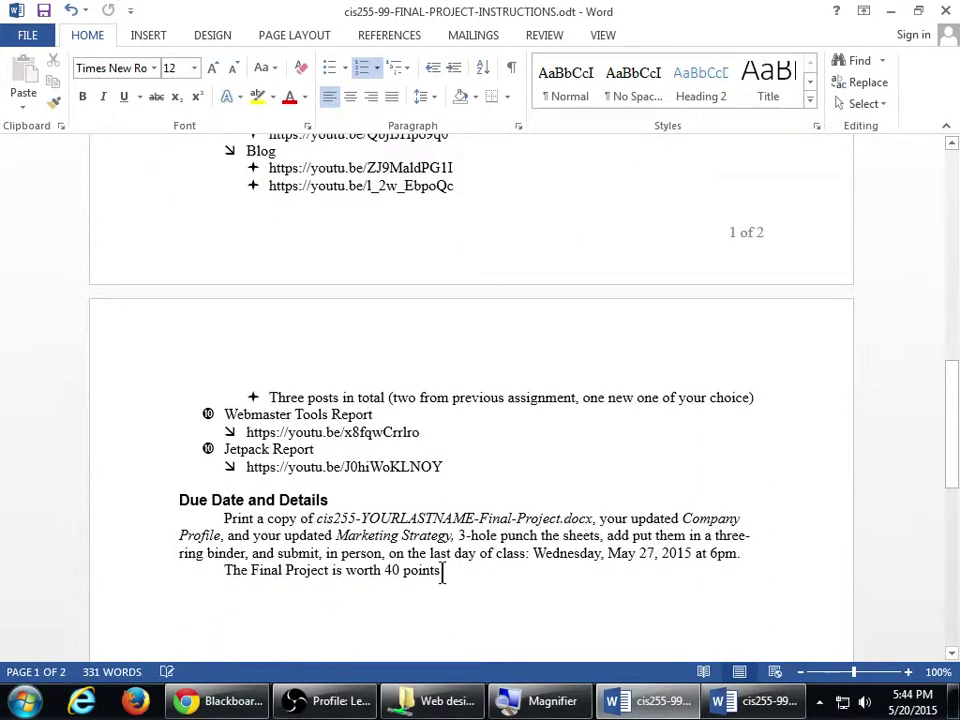
{"action": "key", "text": "super+plus"}
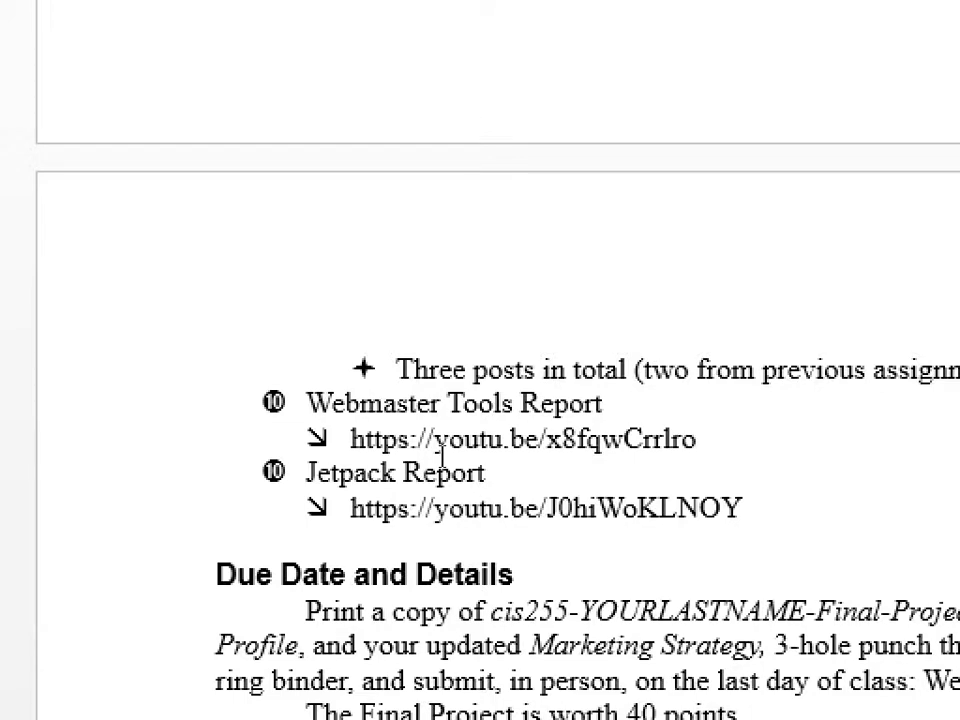
{"action": "double_click", "coordinate": [467, 509]}
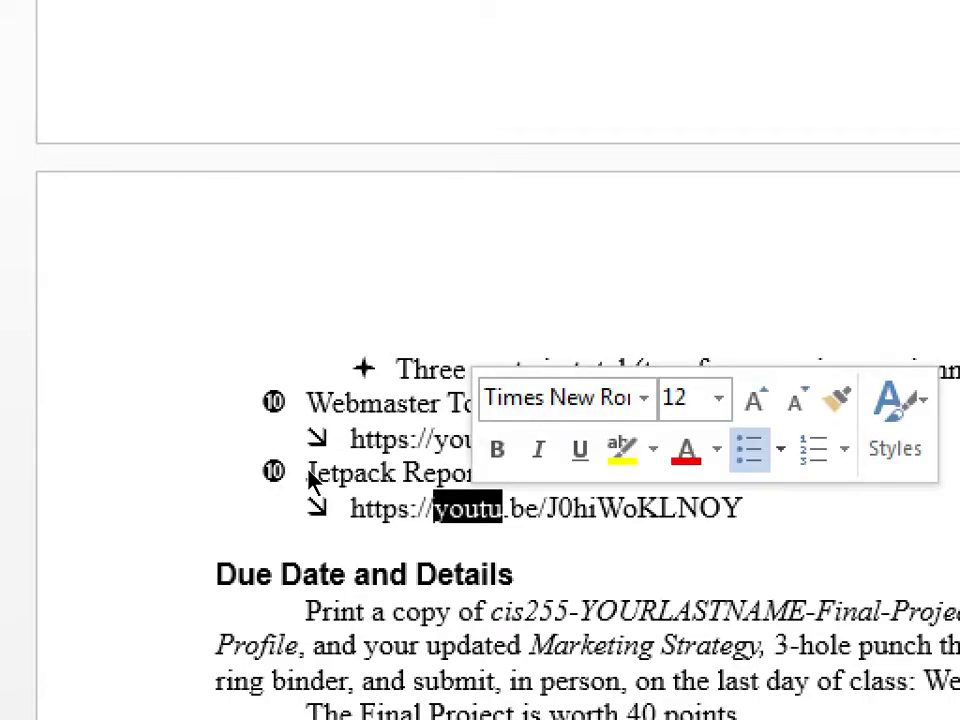
Switch back to the template and examine page 2's Website, Twitter and Facebook Analytics sections, highlighting "Summary" under Website Analytics
{"action": "key", "text": "alt+Tab"}
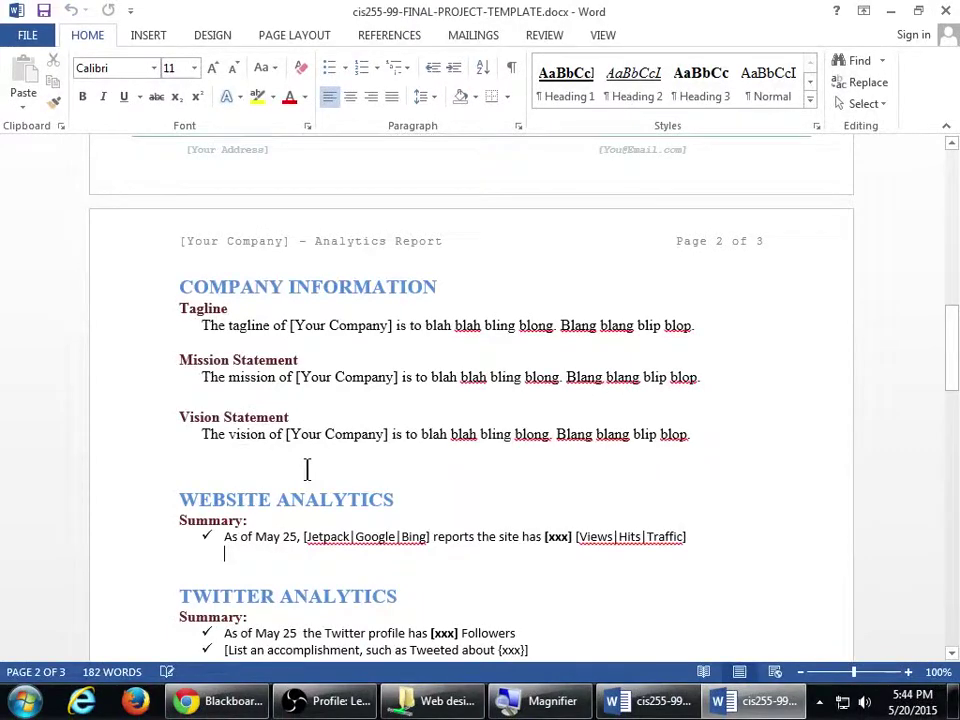
{"action": "scroll", "coordinate": [339, 480], "scroll_direction": "down", "scroll_amount": 1}
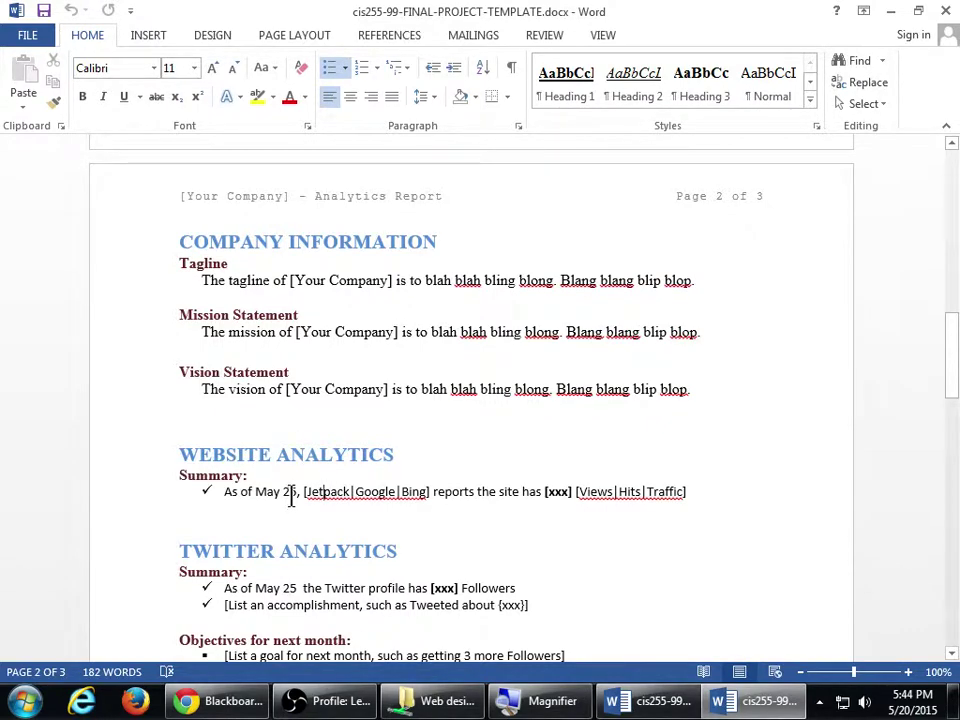
{"action": "double_click", "coordinate": [214, 477]}
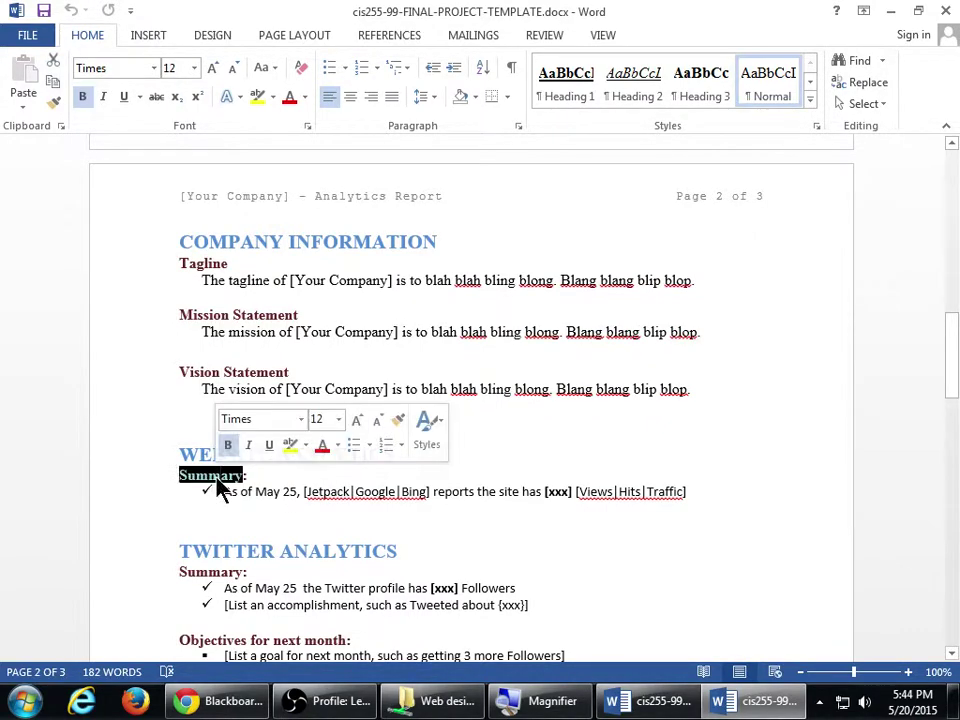
{"action": "left_click", "coordinate": [289, 492]}
{"action": "scroll", "coordinate": [293, 493], "scroll_direction": "down", "scroll_amount": 3}
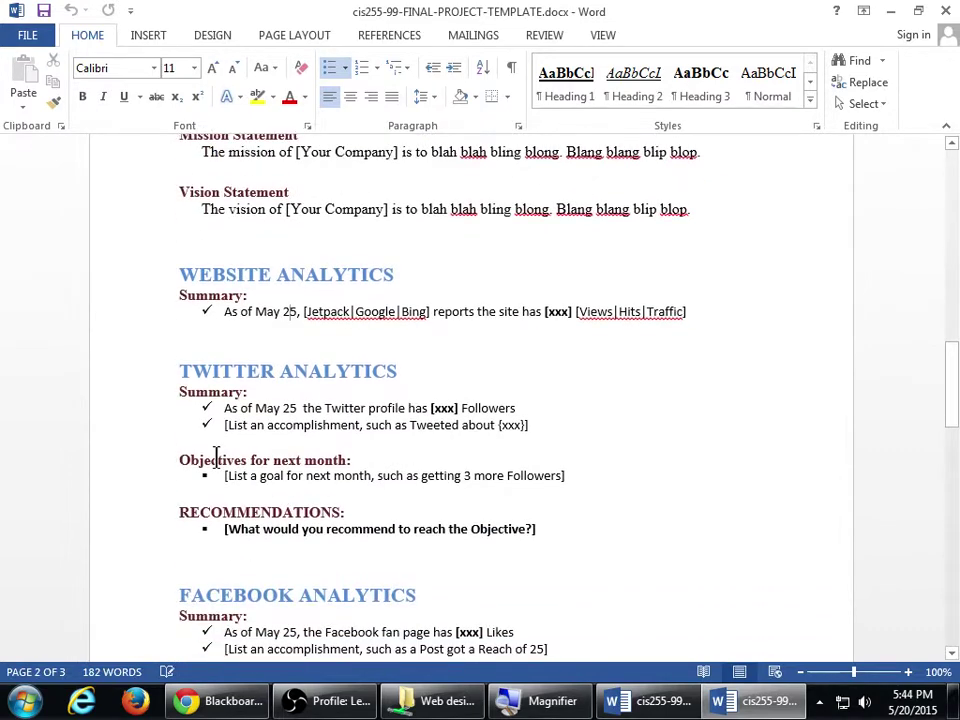
{"action": "left_click", "coordinate": [214, 326]}
{"action": "scroll", "coordinate": [267, 552], "scroll_direction": "down", "scroll_amount": 3}
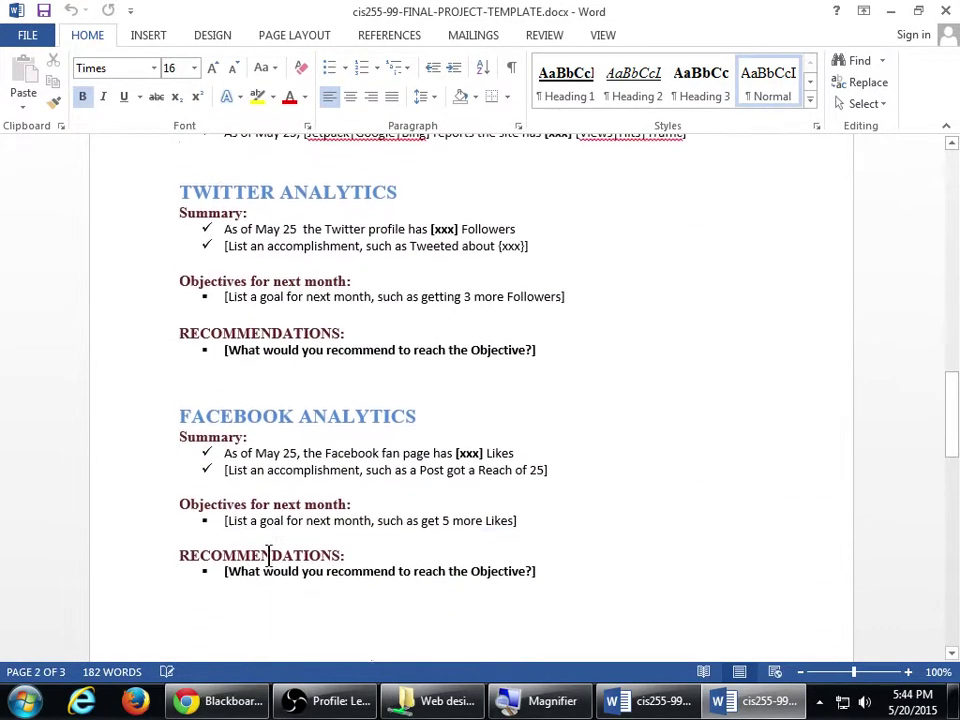
{"action": "scroll", "coordinate": [269, 560], "scroll_direction": "down", "scroll_amount": 3}
{"action": "scroll", "coordinate": [268, 555], "scroll_direction": "up", "scroll_amount": 2}
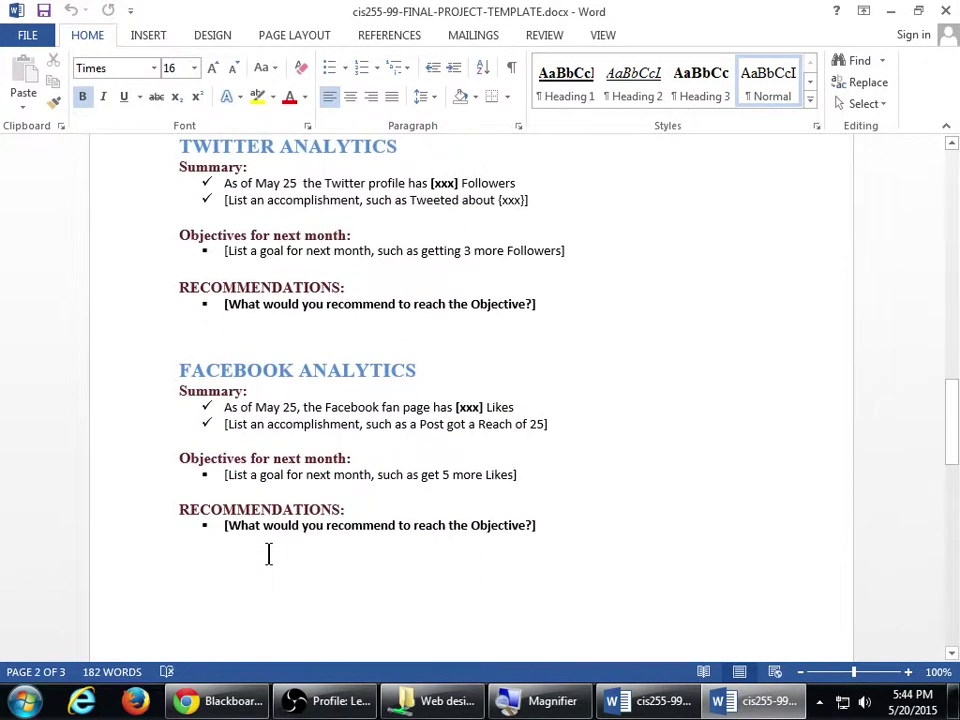
{"action": "scroll", "coordinate": [268, 553], "scroll_direction": "up", "scroll_amount": 1}
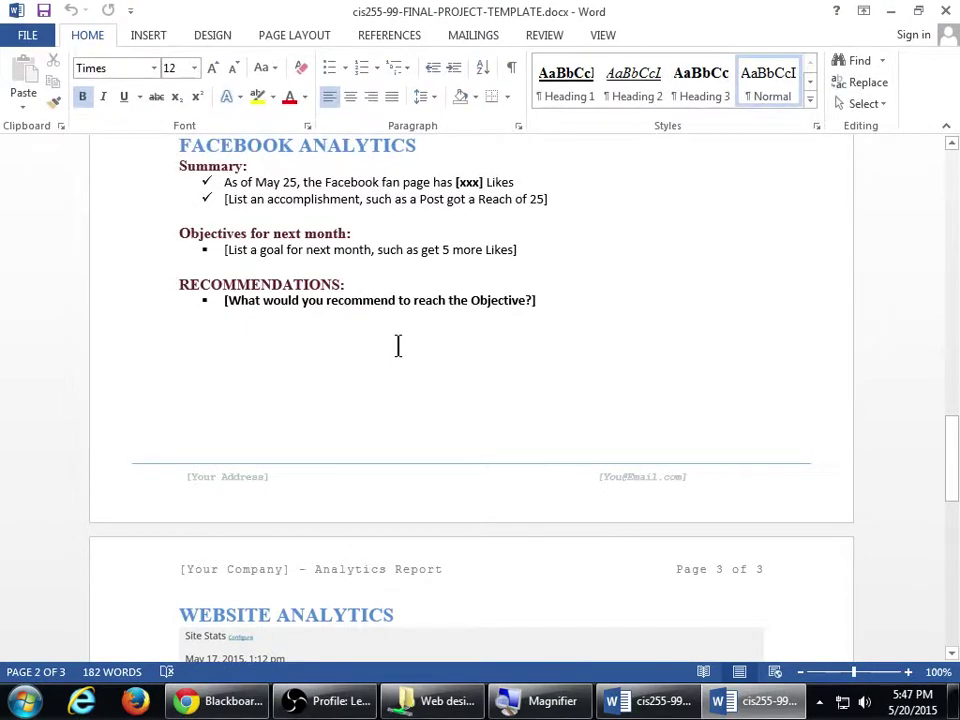
Examine the example Website Analytics, Twitter and Facebook screen shots on page 3, selecting the Site Stats image
{"action": "scroll", "coordinate": [395, 348], "scroll_direction": "down", "scroll_amount": 2}
{"action": "scroll", "coordinate": [392, 352], "scroll_direction": "down", "scroll_amount": 4}
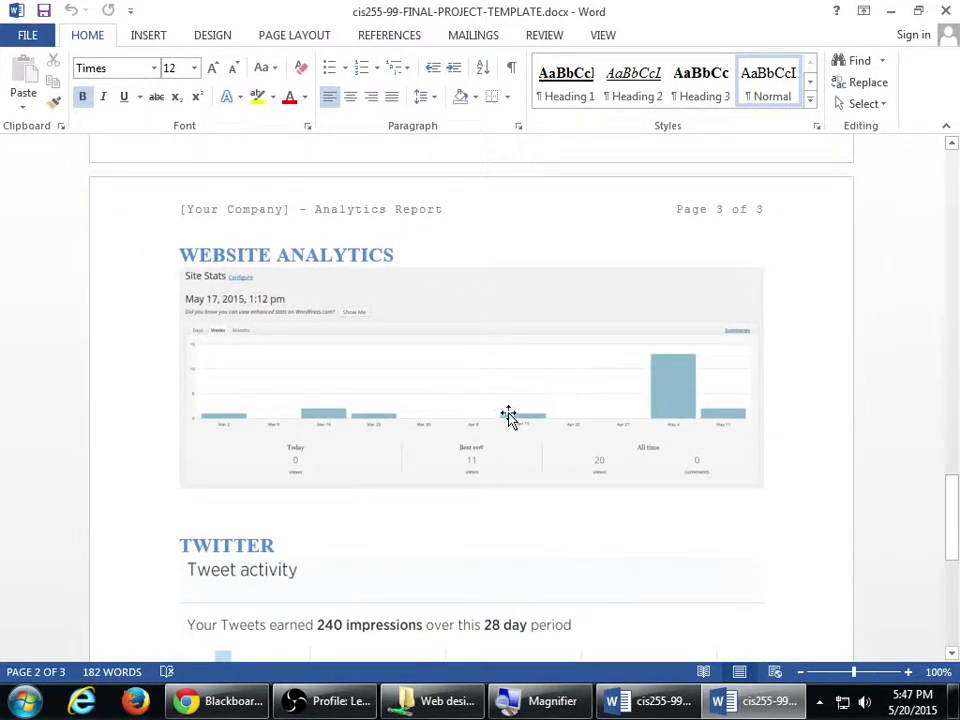
{"action": "left_click", "coordinate": [465, 371]}
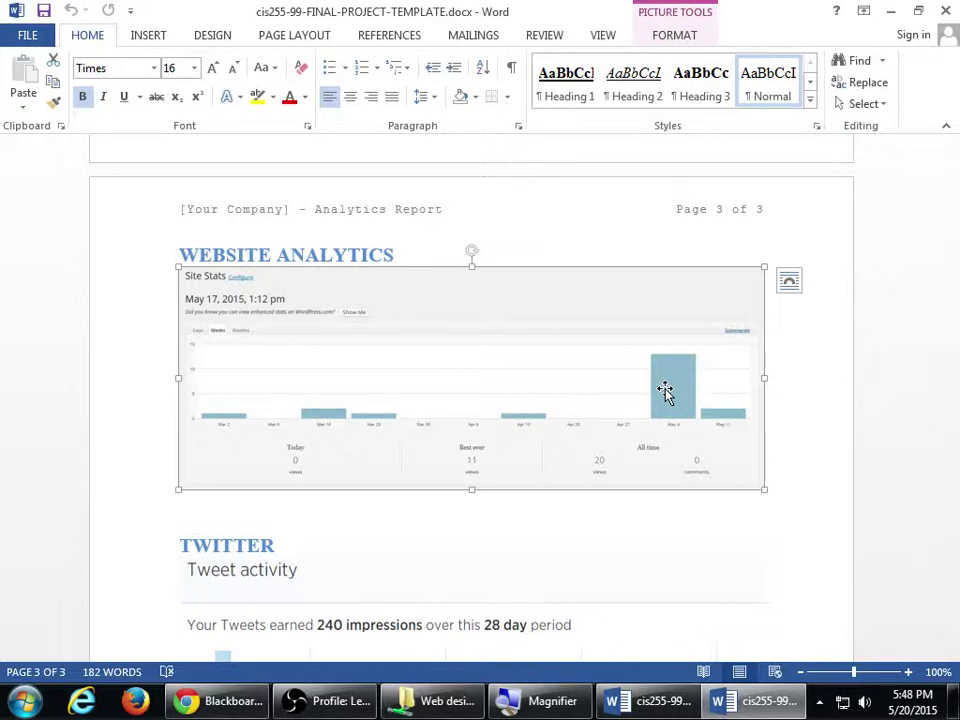
{"action": "scroll", "coordinate": [626, 393], "scroll_direction": "down", "scroll_amount": 5}
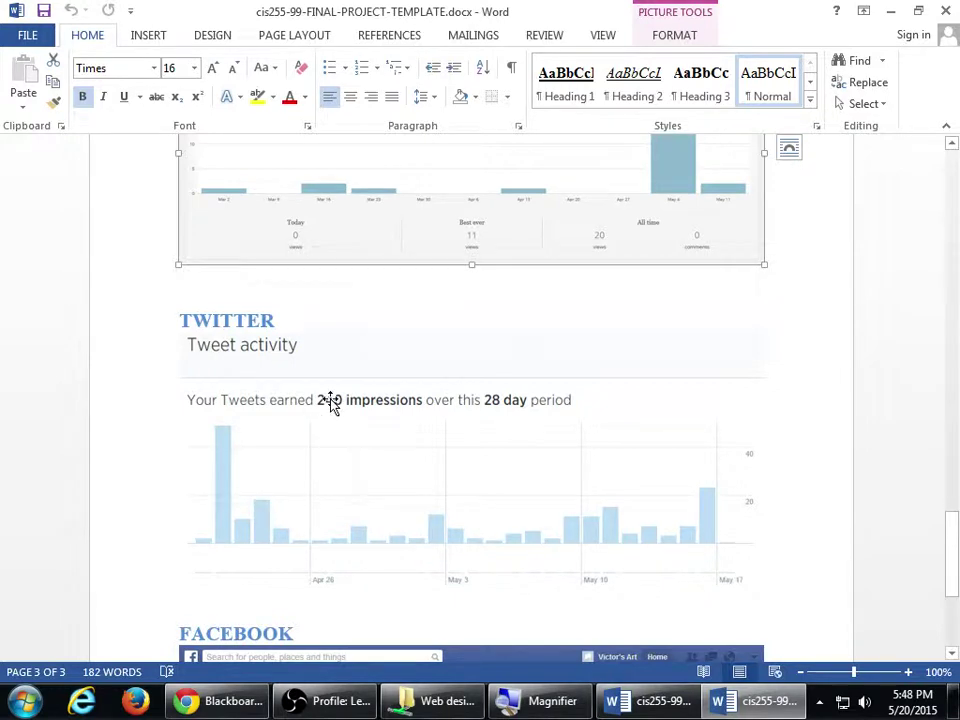
{"action": "scroll", "coordinate": [331, 405], "scroll_direction": "down", "scroll_amount": 5}
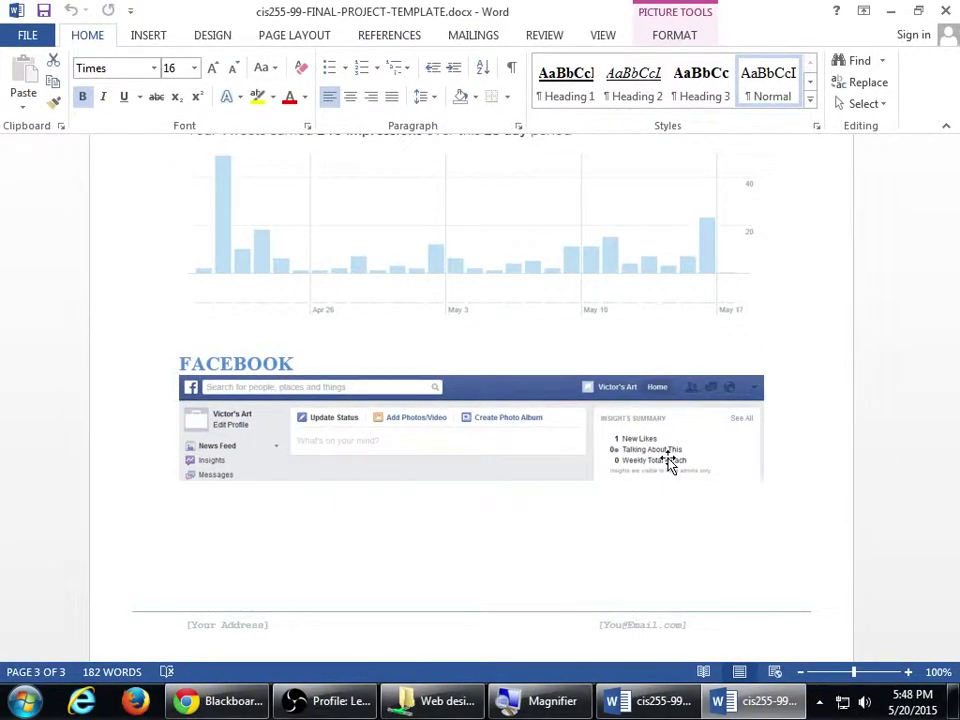
Return to the template's cover page, magnifying the address and e-mail placeholders in the page 1 footer along the way
{"action": "scroll", "coordinate": [669, 463], "scroll_direction": "up", "scroll_amount": 15}
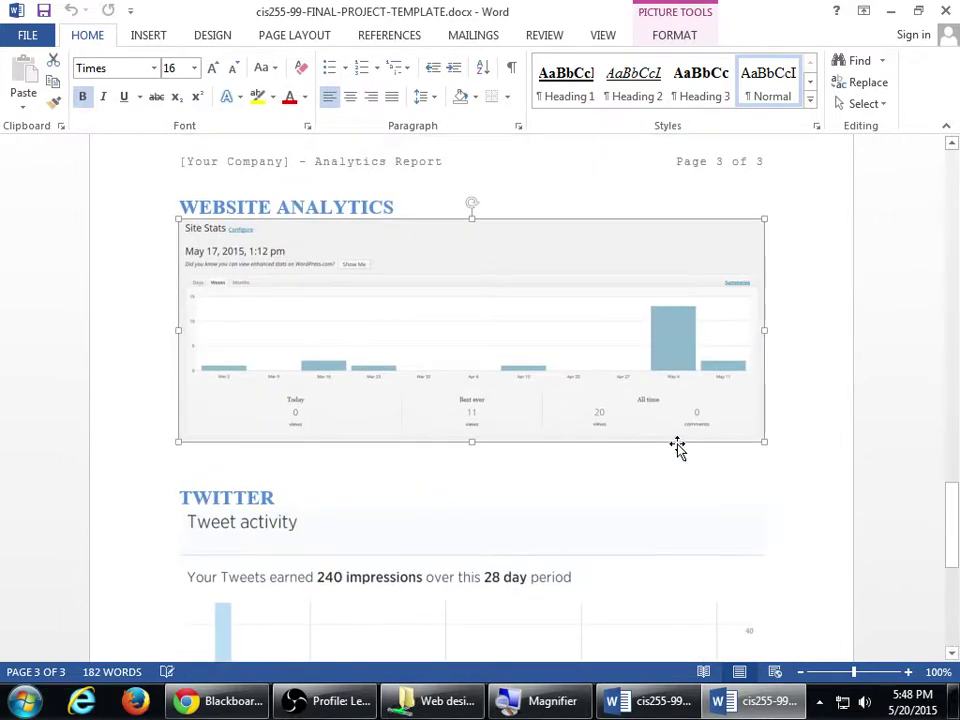
{"action": "scroll", "coordinate": [675, 447], "scroll_direction": "up", "scroll_amount": 15}
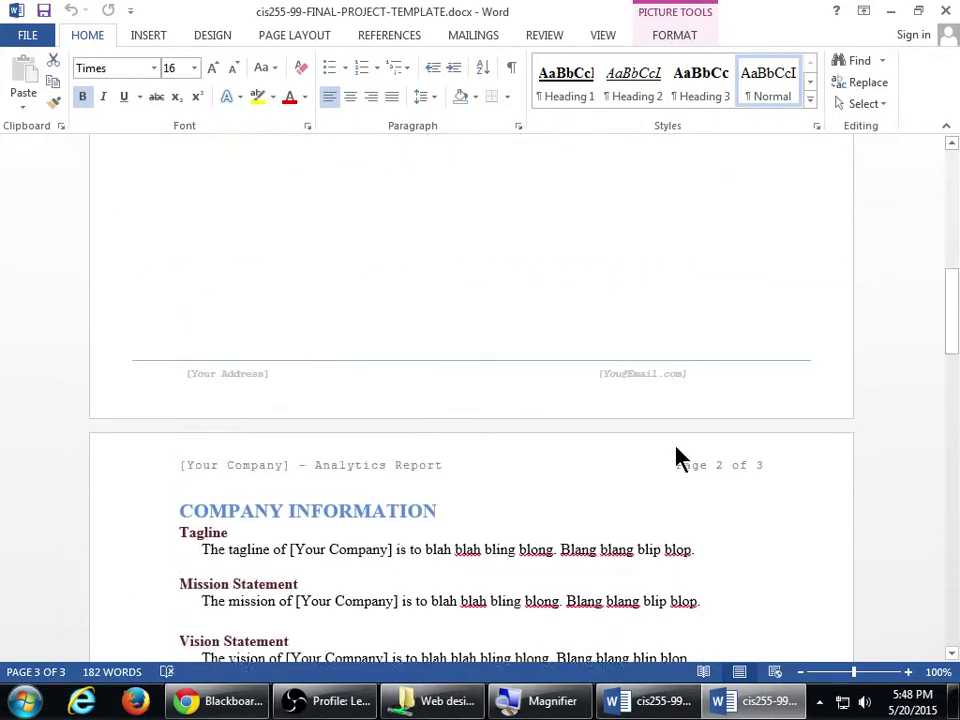
{"action": "key", "text": "super+plus"}
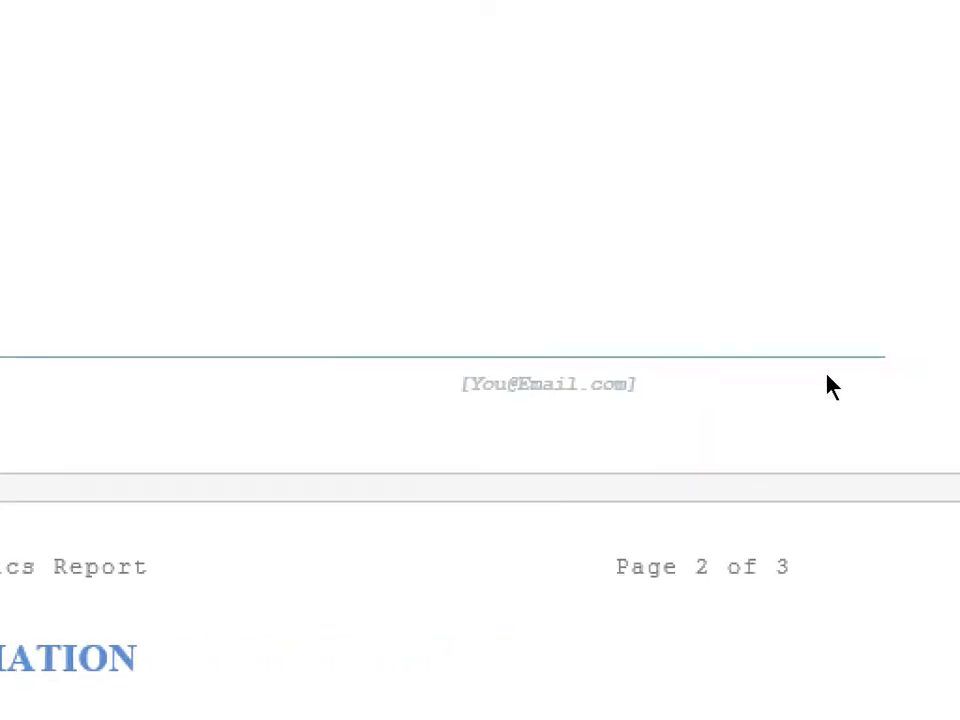
{"action": "key", "text": "super+minus"}
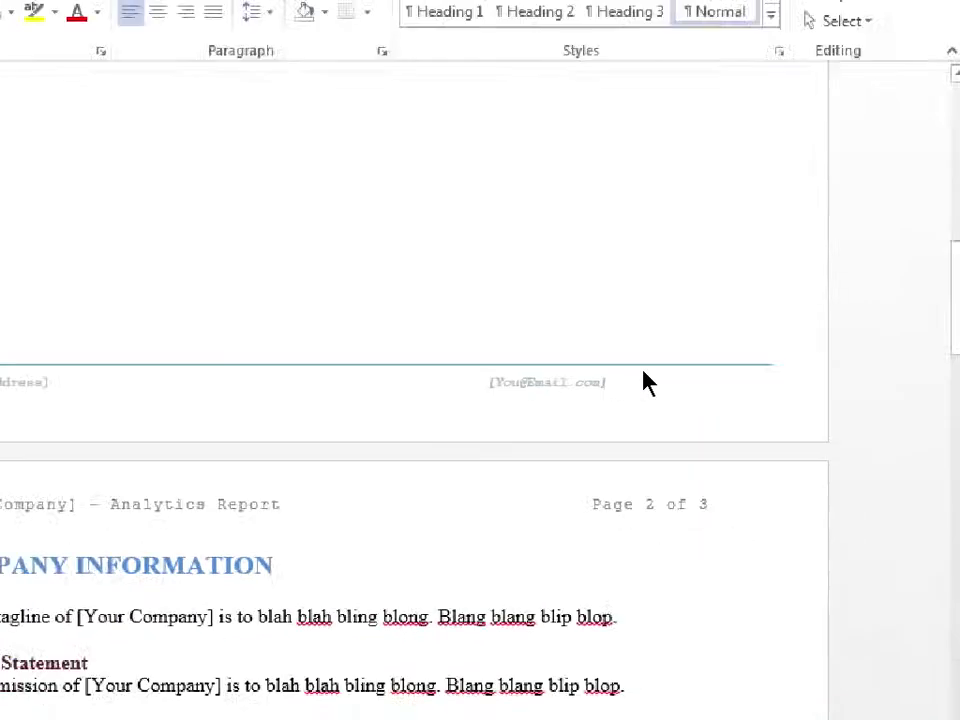
{"action": "scroll", "coordinate": [640, 378], "scroll_direction": "up", "scroll_amount": 4}
{"action": "scroll", "coordinate": [590, 372], "scroll_direction": "up", "scroll_amount": 3}
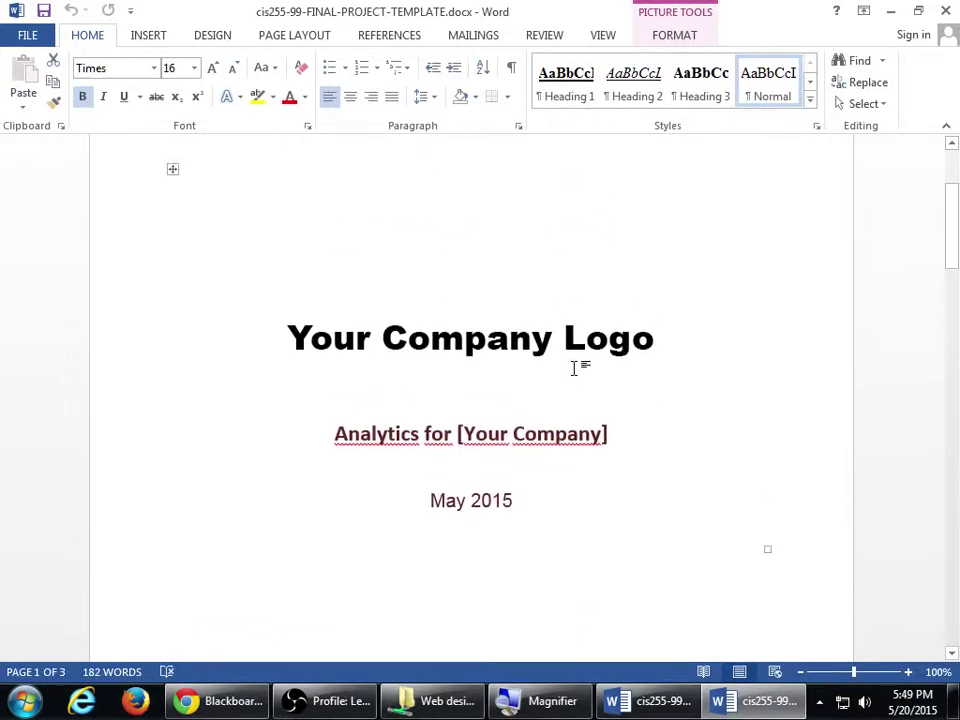
{"action": "scroll", "coordinate": [567, 420], "scroll_direction": "down", "scroll_amount": 2}
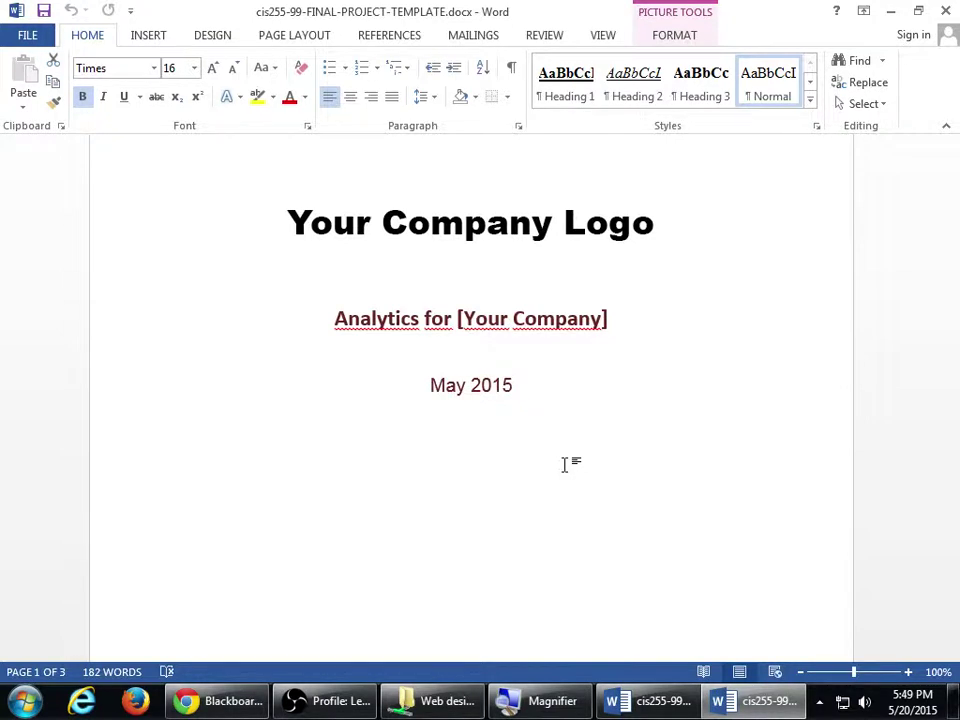
{"action": "scroll", "coordinate": [565, 460], "scroll_direction": "up", "scroll_amount": 3}
{"action": "scroll", "coordinate": [600, 455], "scroll_direction": "down", "scroll_amount": 1}
Review the template through to page 3's example screen shots, selecting the Facebook image and returning to Website Analytics
{"action": "scroll", "coordinate": [615, 450], "scroll_direction": "down", "scroll_amount": 18}
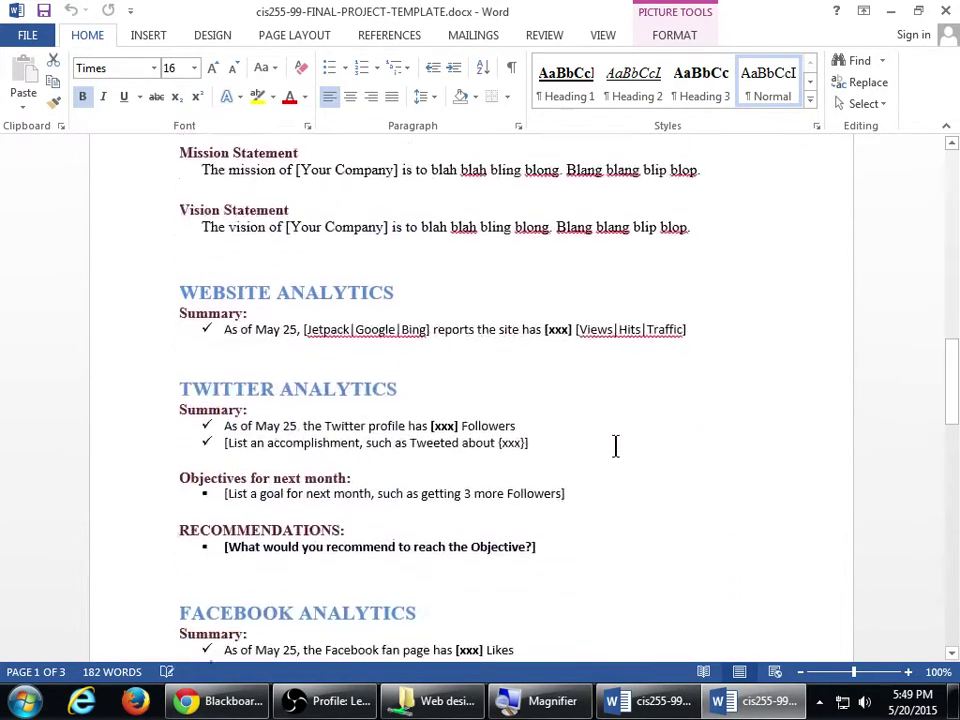
{"action": "scroll", "coordinate": [615, 446], "scroll_direction": "down", "scroll_amount": 11}
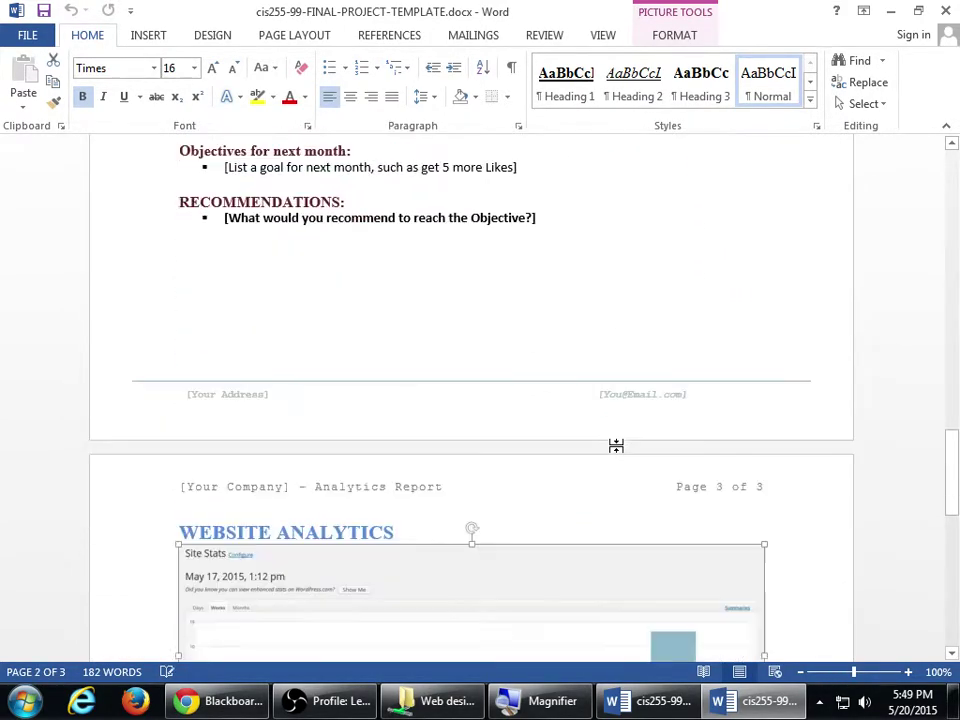
{"action": "scroll", "coordinate": [615, 446], "scroll_direction": "down", "scroll_amount": 10}
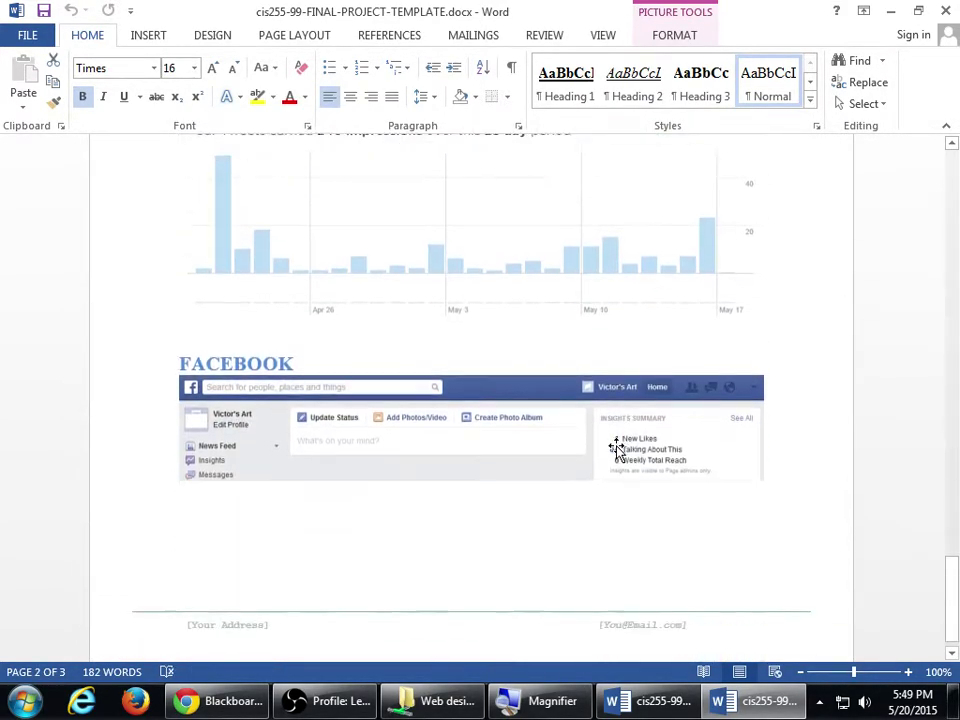
{"action": "left_click", "coordinate": [628, 450]}
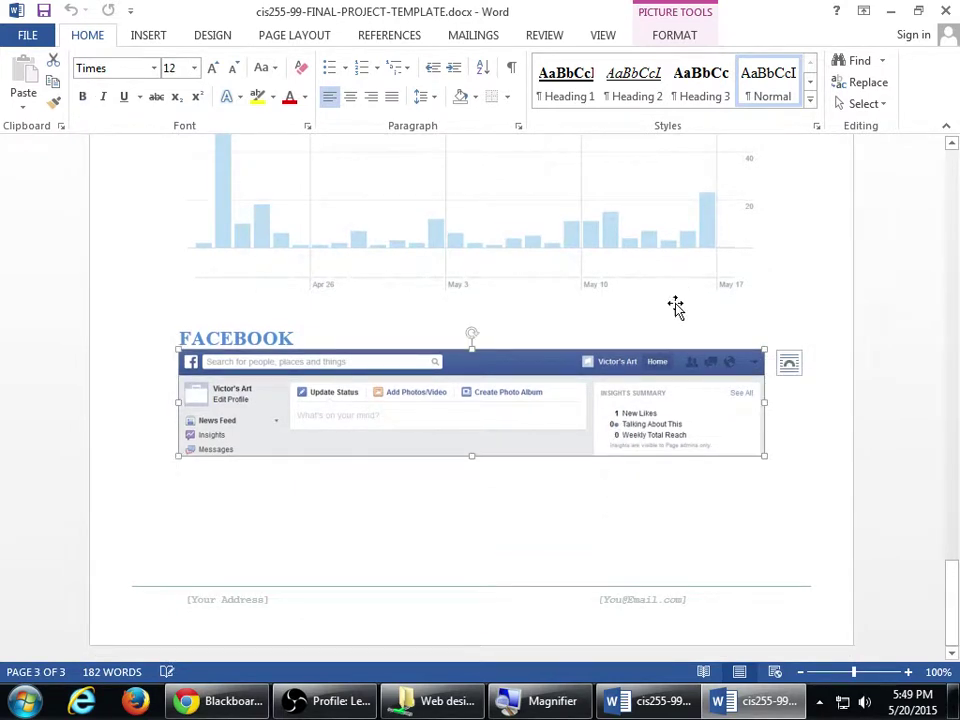
{"action": "scroll", "coordinate": [720, 283], "scroll_direction": "up", "scroll_amount": 3}
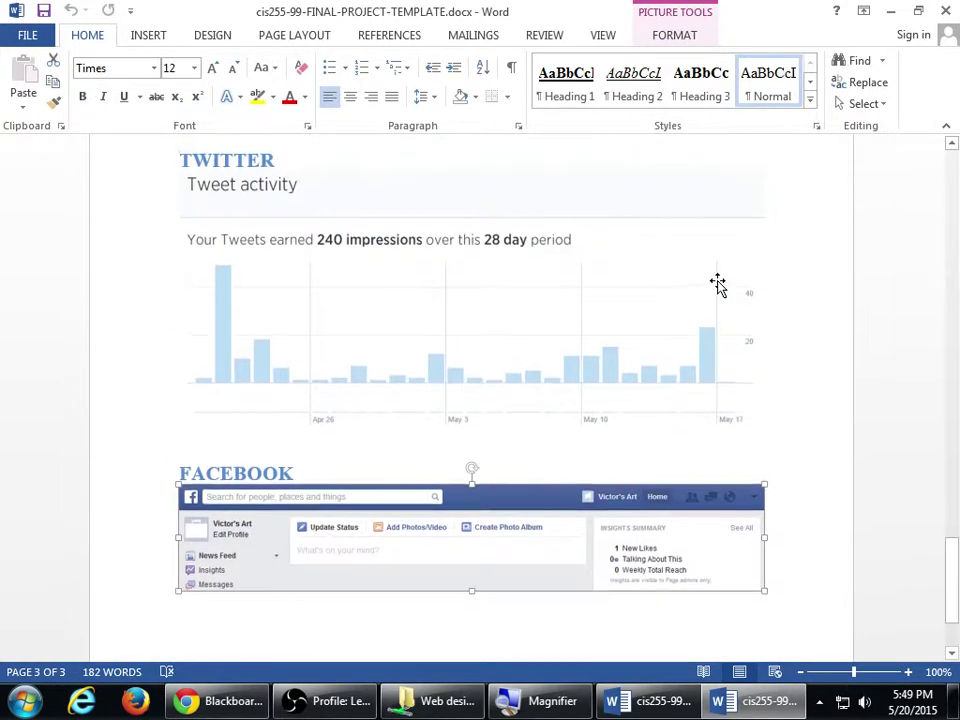
{"action": "scroll", "coordinate": [718, 285], "scroll_direction": "up", "scroll_amount": 5}
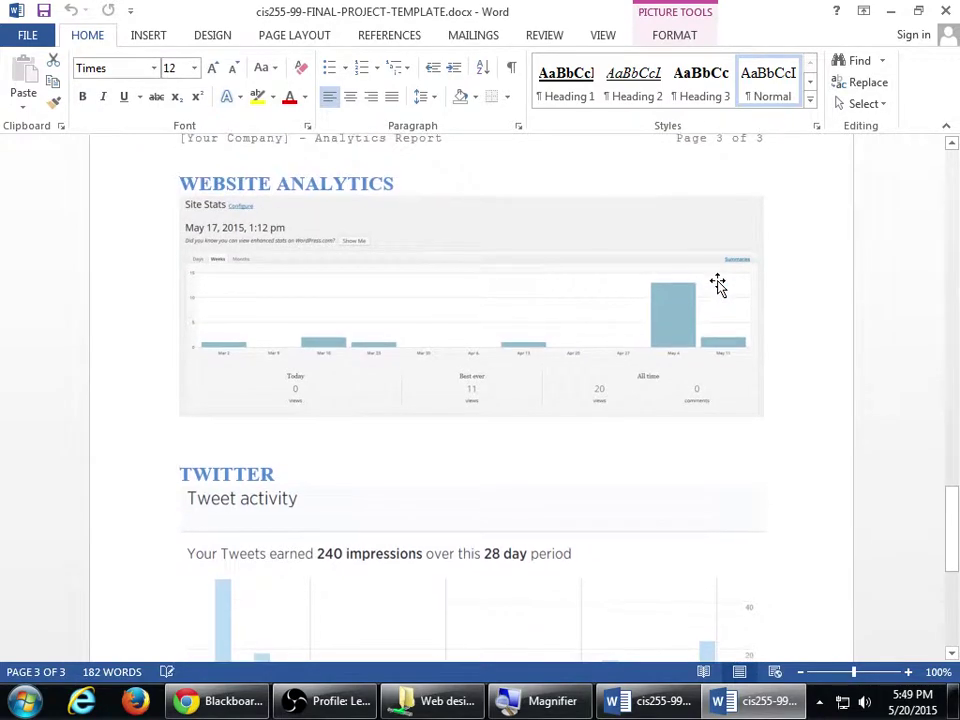
Switch to Chrome, open victorsart.info/wp-admin in a new tab and dismiss the downloads bar
{"action": "left_click", "coordinate": [250, 703]}
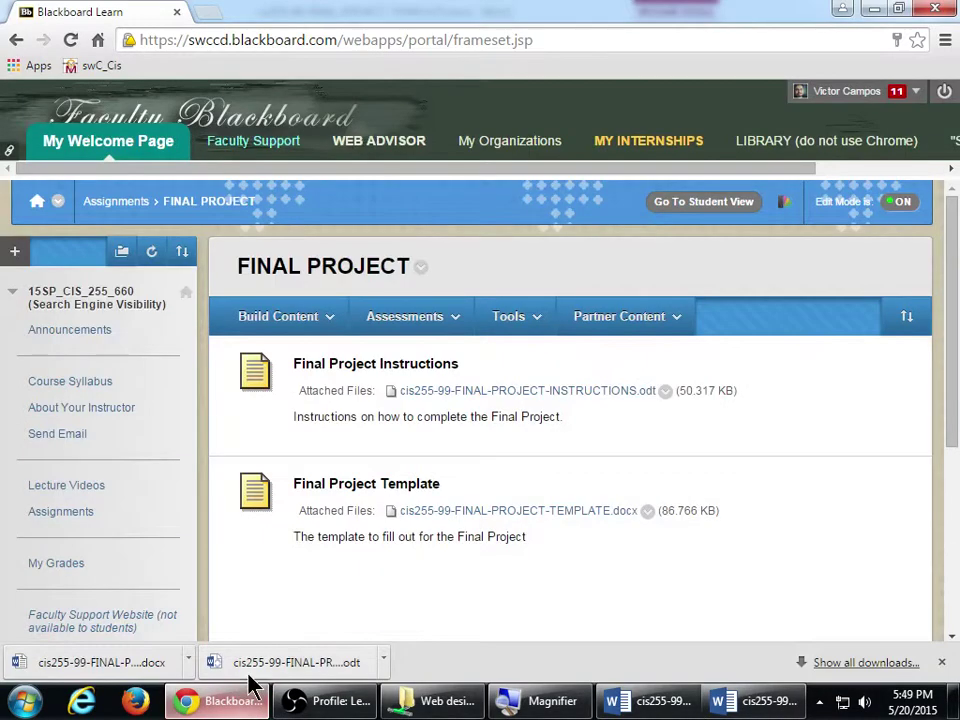
{"action": "key", "text": "ctrl+t"}
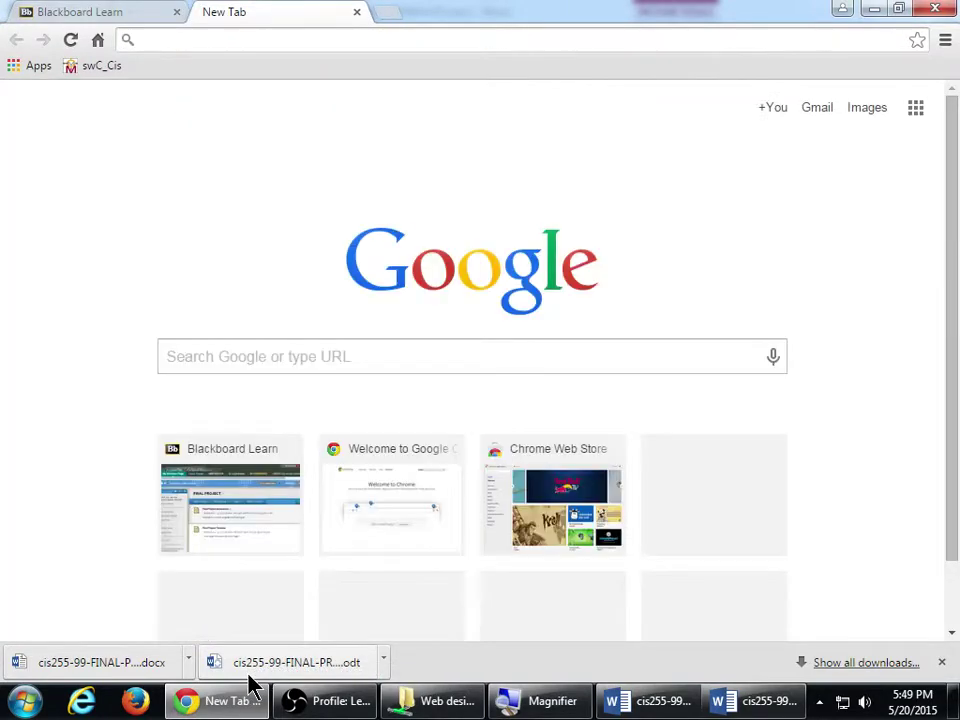
{"action": "type", "text": "victorsar"}
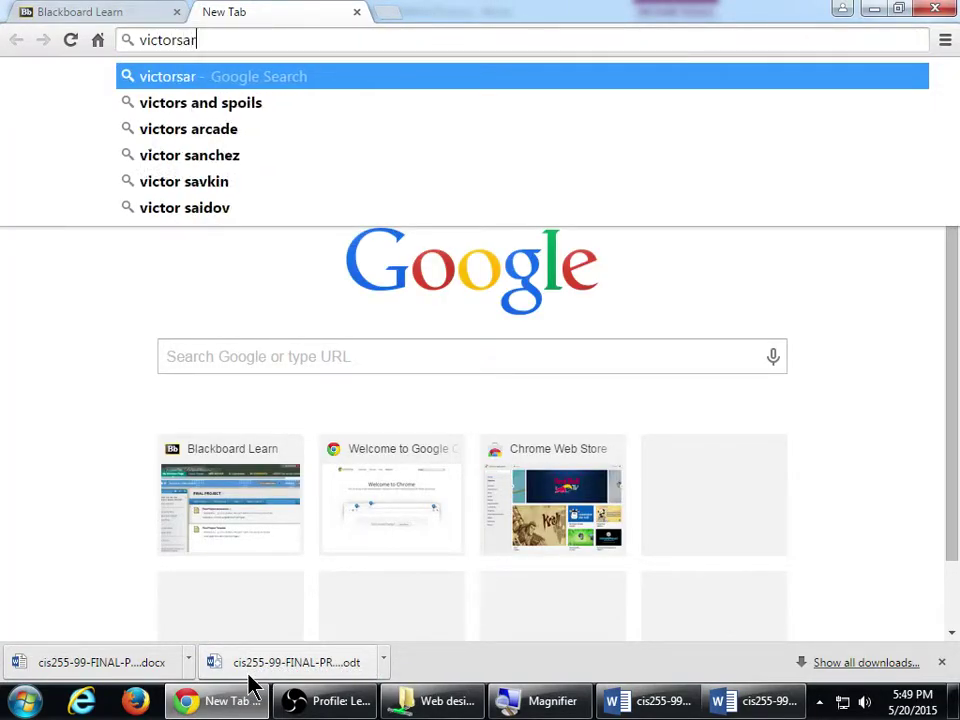
{"action": "type", "text": "t."}
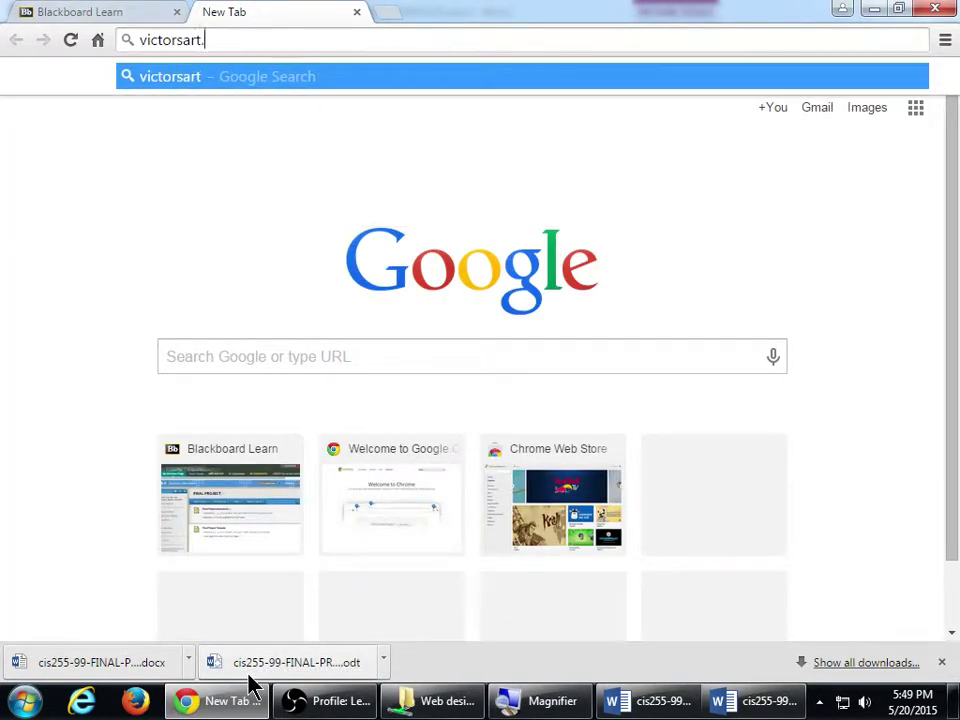
{"action": "type", "text": "info"}
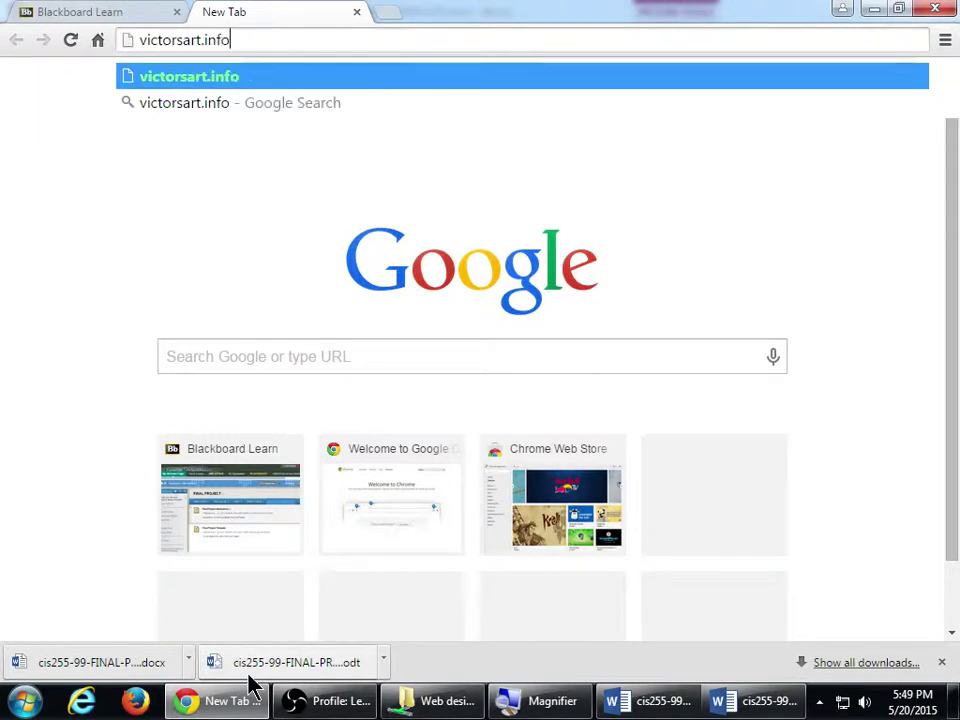
{"action": "type", "text": "/wp-admin"}
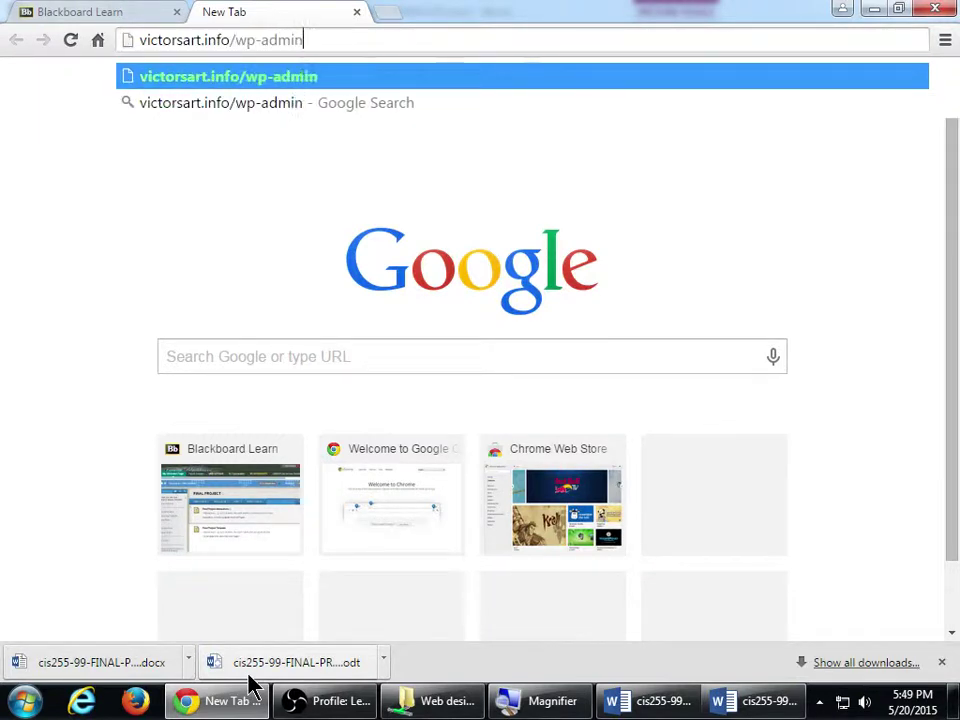
{"action": "key", "text": "Return"}
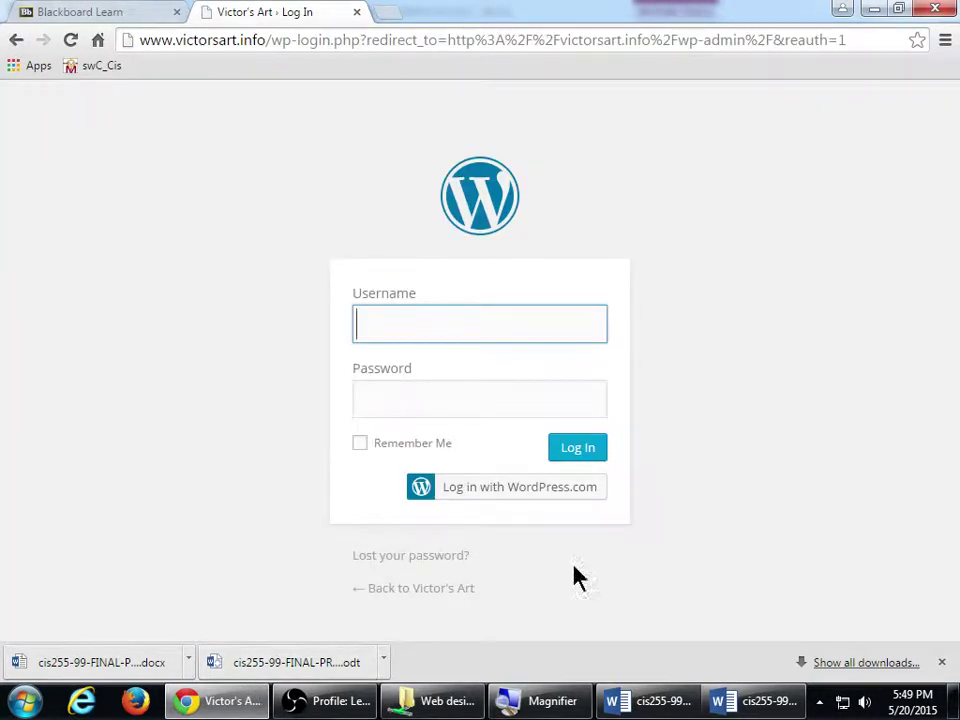
{"action": "left_click", "coordinate": [941, 662]}
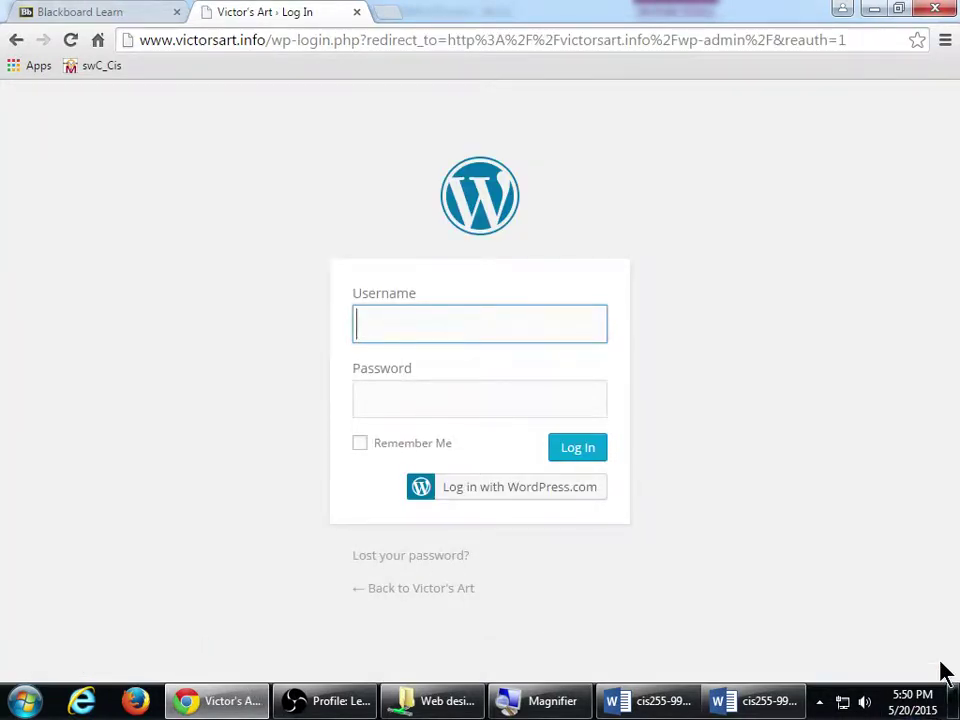
Open the full Jetpack Site Stats from the WordPress dashboard and examine the daily views chart and the statistics below it
{"action": "left_click_drag", "start_coordinate": [450, 11], "coordinate": [4, 40]}
{"action": "left_click", "coordinate": [330, 700]}
{"action": "left_click_drag", "start_coordinate": [385, 88], "coordinate": [754, 90]}
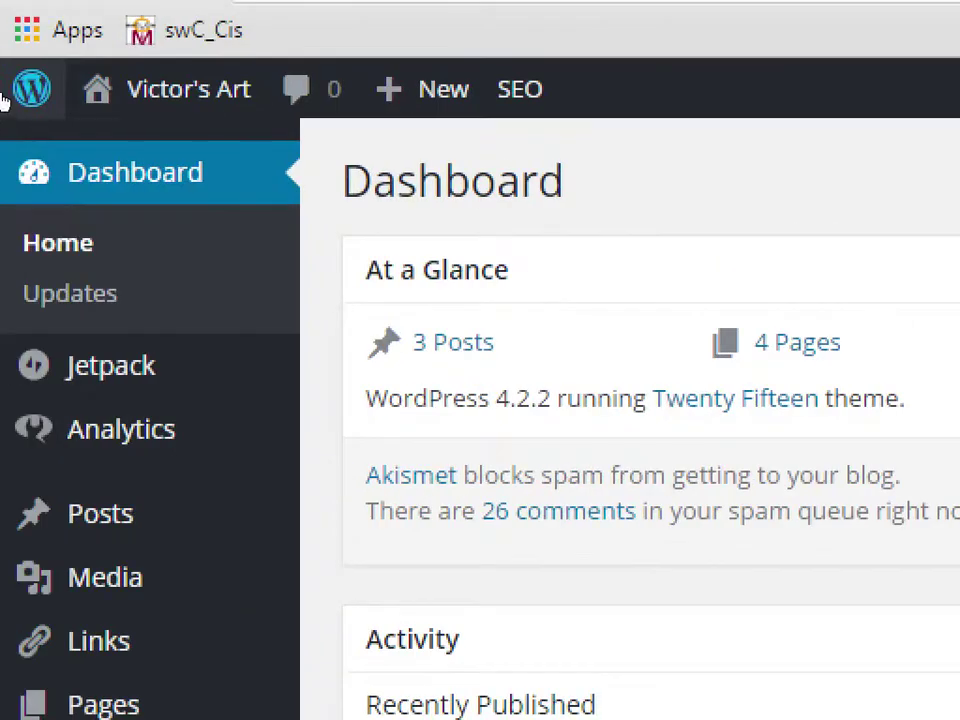
{"action": "mouse_move", "coordinate": [16, 95]}
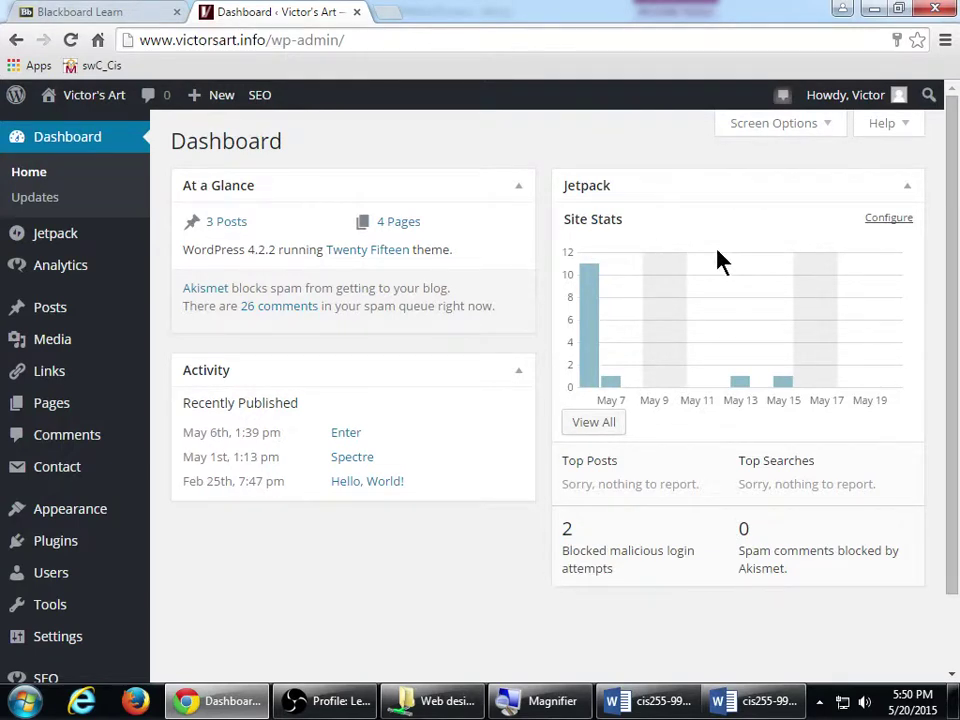
{"action": "left_click", "coordinate": [609, 436]}
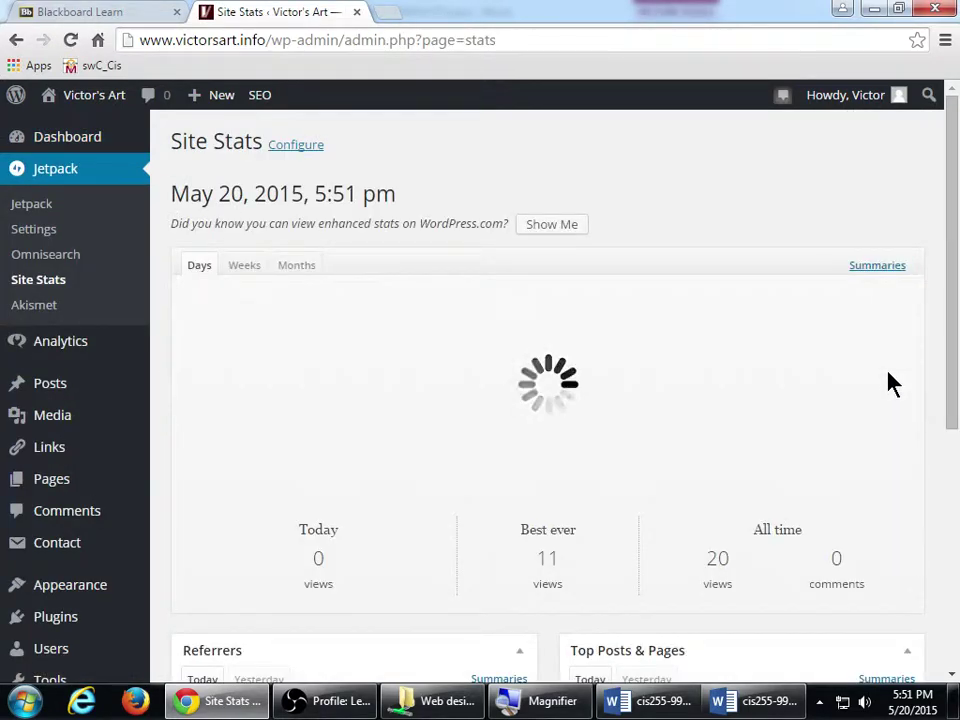
{"action": "scroll", "coordinate": [893, 387], "scroll_direction": "down", "scroll_amount": 2}
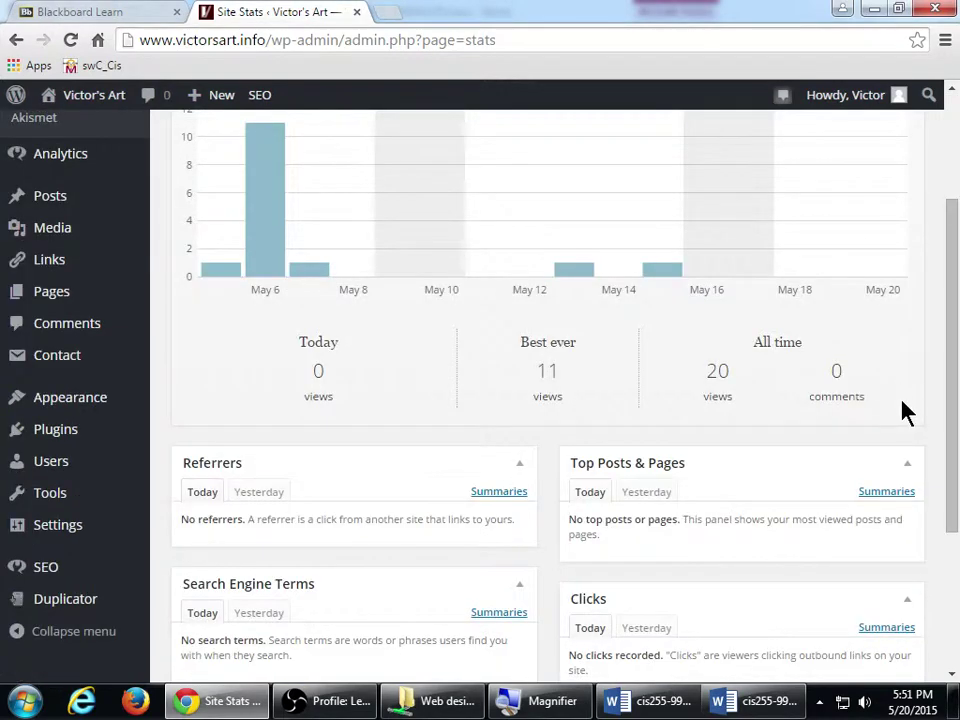
Return to the top of the Site Stats page, switch to the project instructions in Word, and paste the page screenshot below the last line
{"action": "scroll", "coordinate": [903, 410], "scroll_direction": "down", "scroll_amount": 3}
{"action": "scroll", "coordinate": [900, 392], "scroll_direction": "up", "scroll_amount": 5}
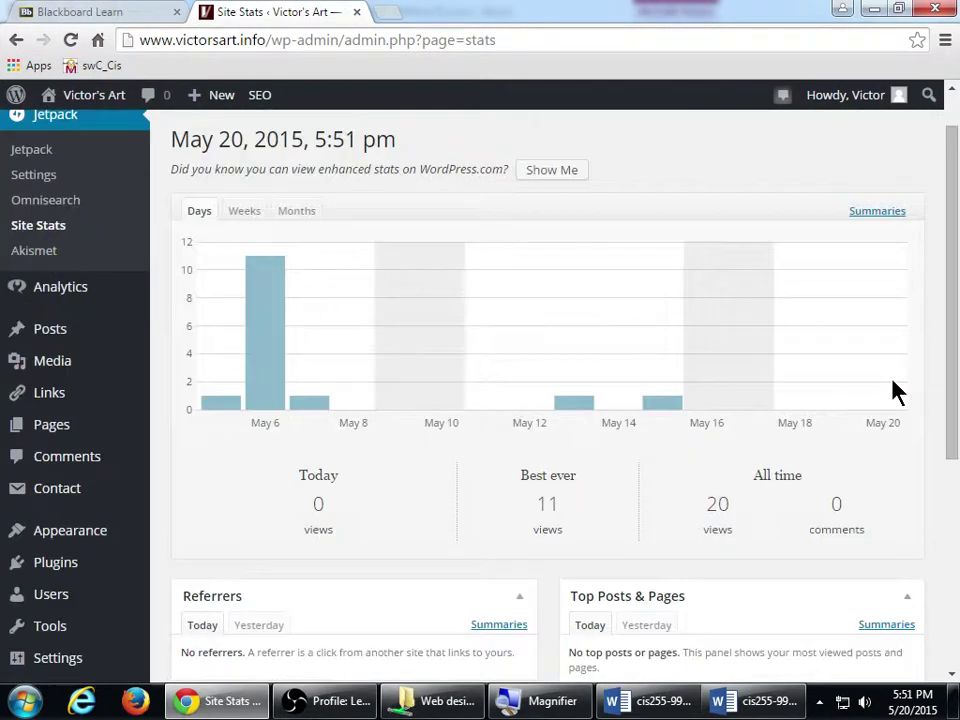
{"action": "scroll", "coordinate": [893, 390], "scroll_direction": "up", "scroll_amount": 1}
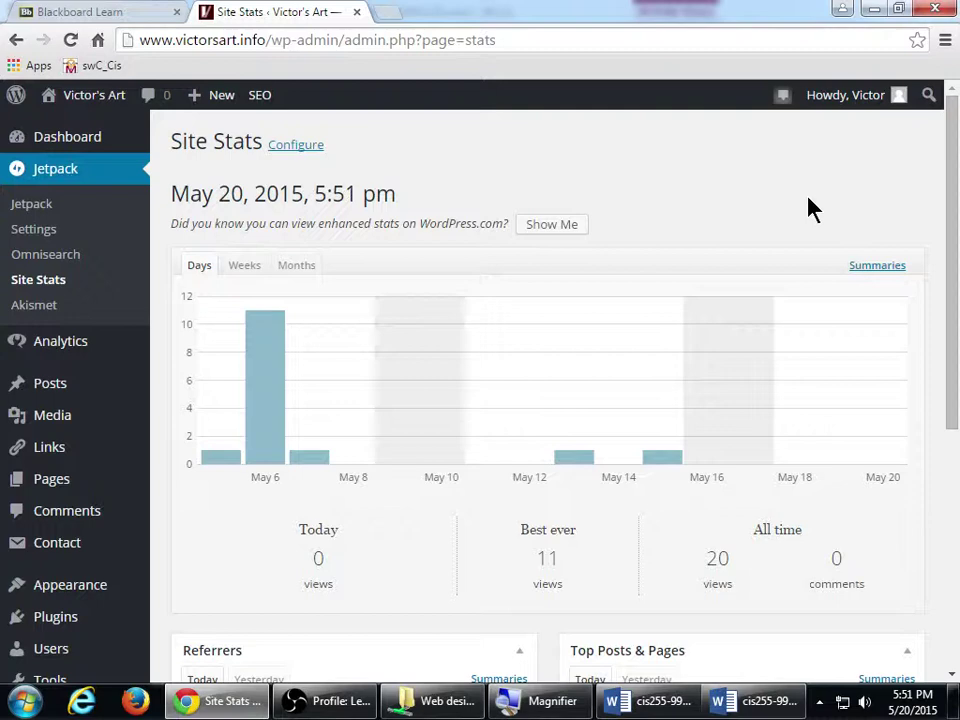
{"action": "left_click", "coordinate": [650, 701]}
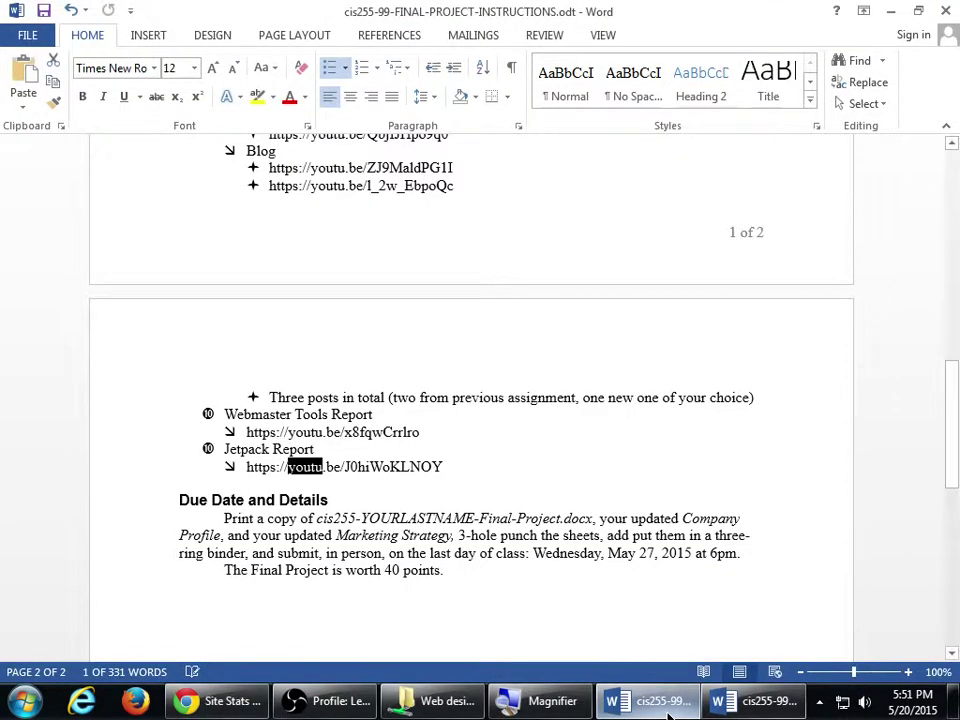
{"action": "left_click", "coordinate": [553, 591]}
{"action": "key", "text": "Return"}
{"action": "key", "text": "ctrl+v"}
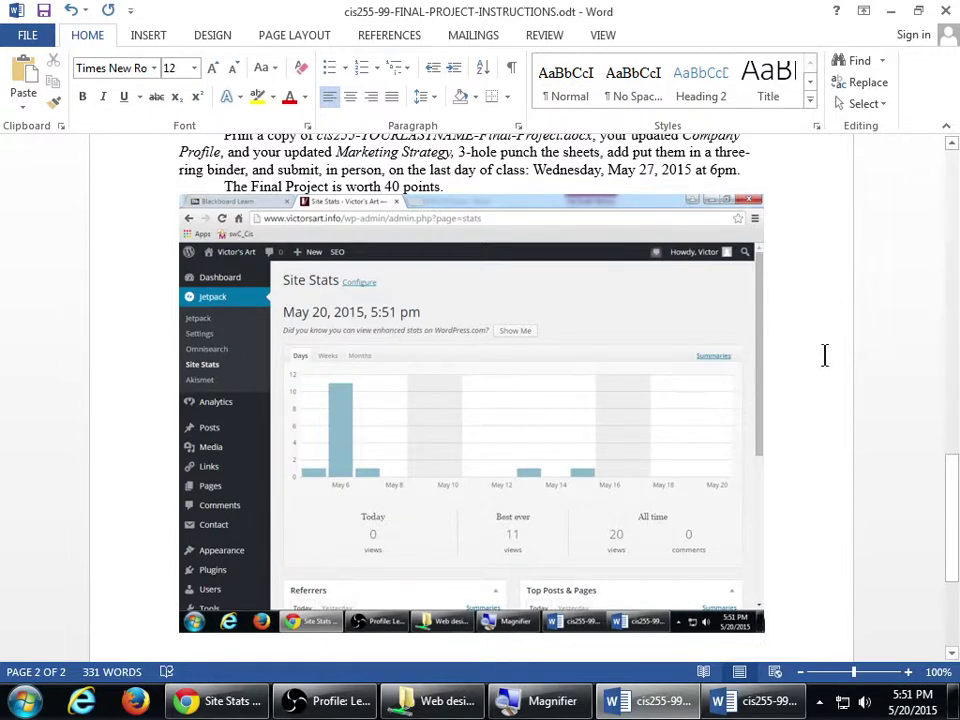
Crop the pasted Site Stats screenshot to 3.79" by 5.16", cutting off the browser frame, WordPress sidebar and taskbar
{"action": "left_click", "coordinate": [232, 701]}
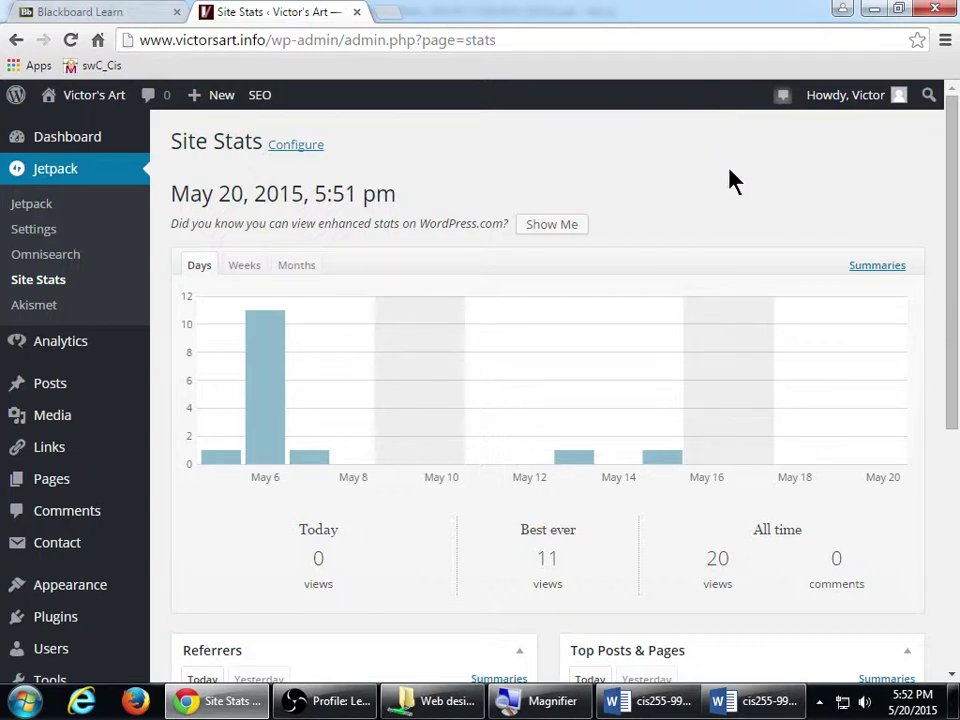
{"action": "left_click", "coordinate": [228, 703]}
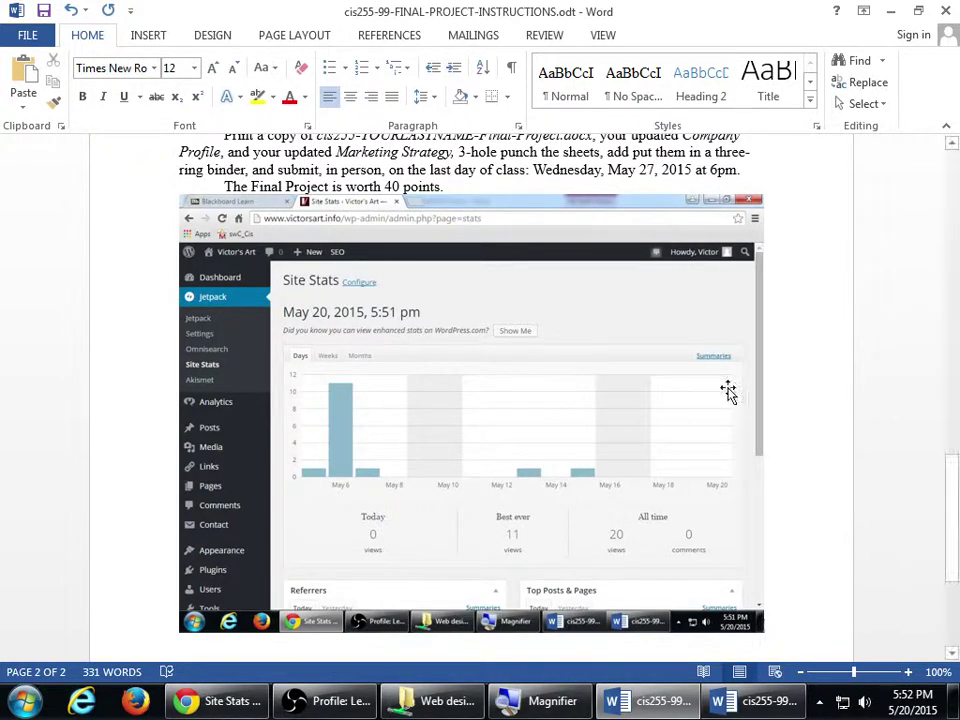
{"action": "left_click", "coordinate": [553, 340]}
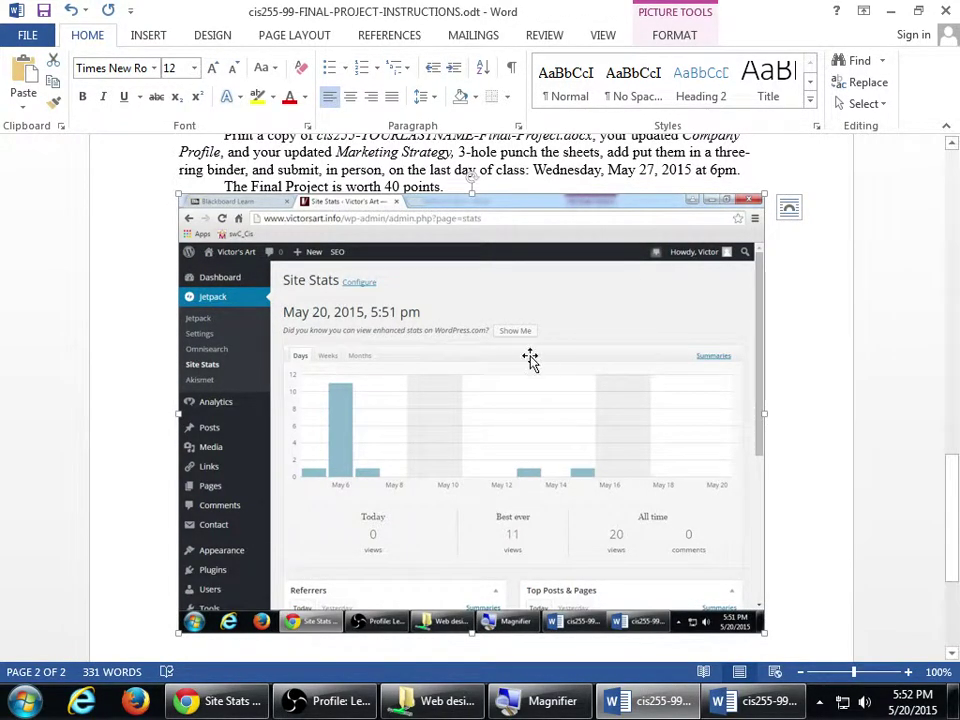
{"action": "key", "text": "super+plus"}
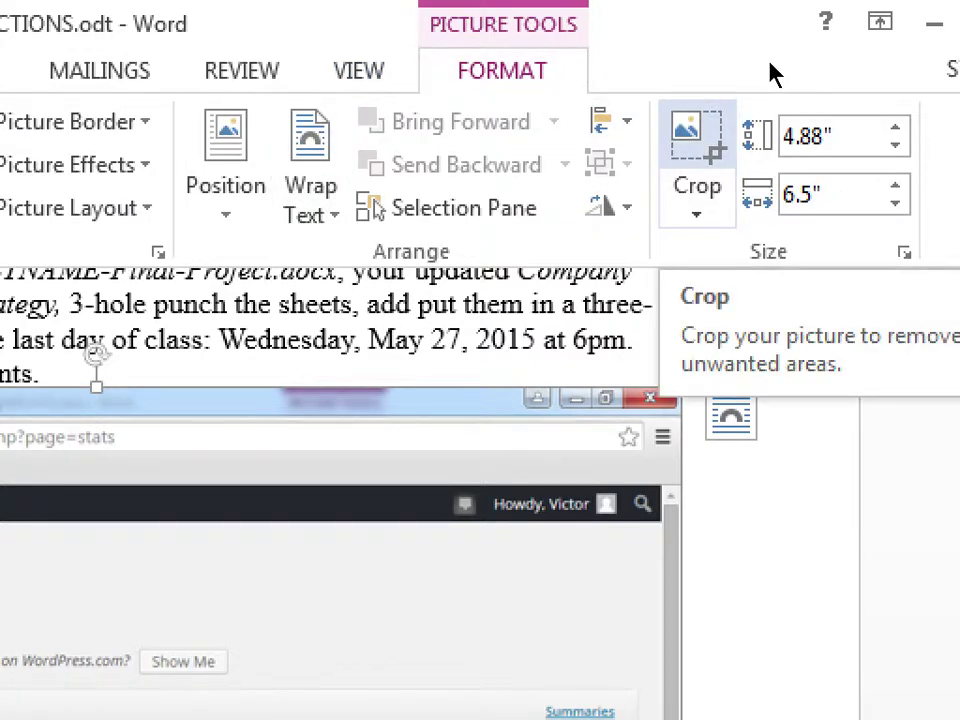
{"action": "left_click", "coordinate": [697, 160]}
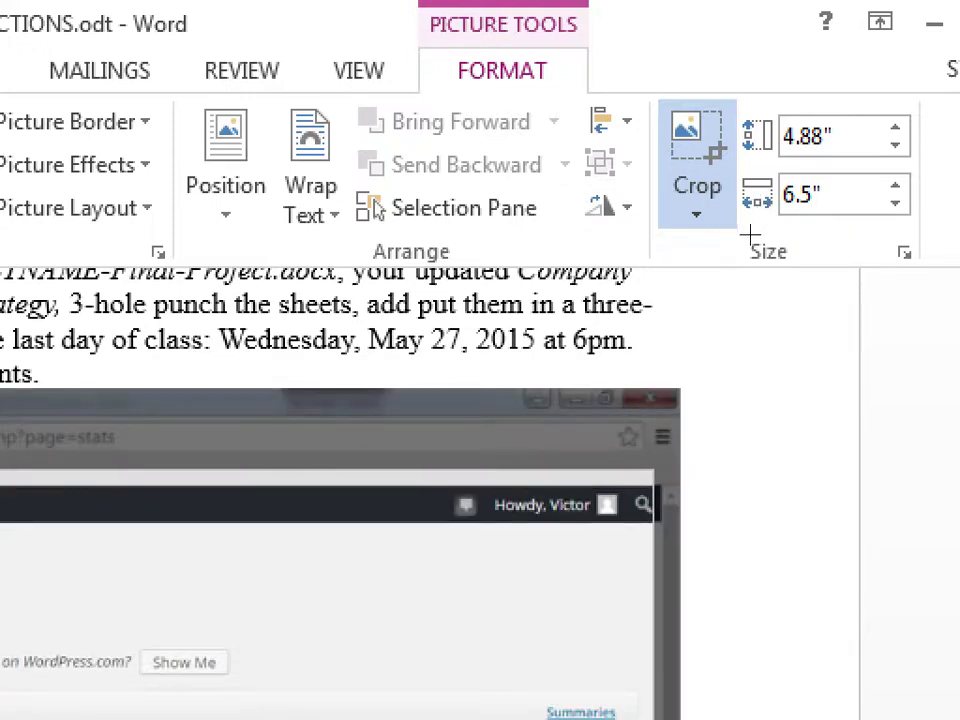
{"action": "scroll", "coordinate": [768, 417], "scroll_direction": "down", "scroll_amount": 5}
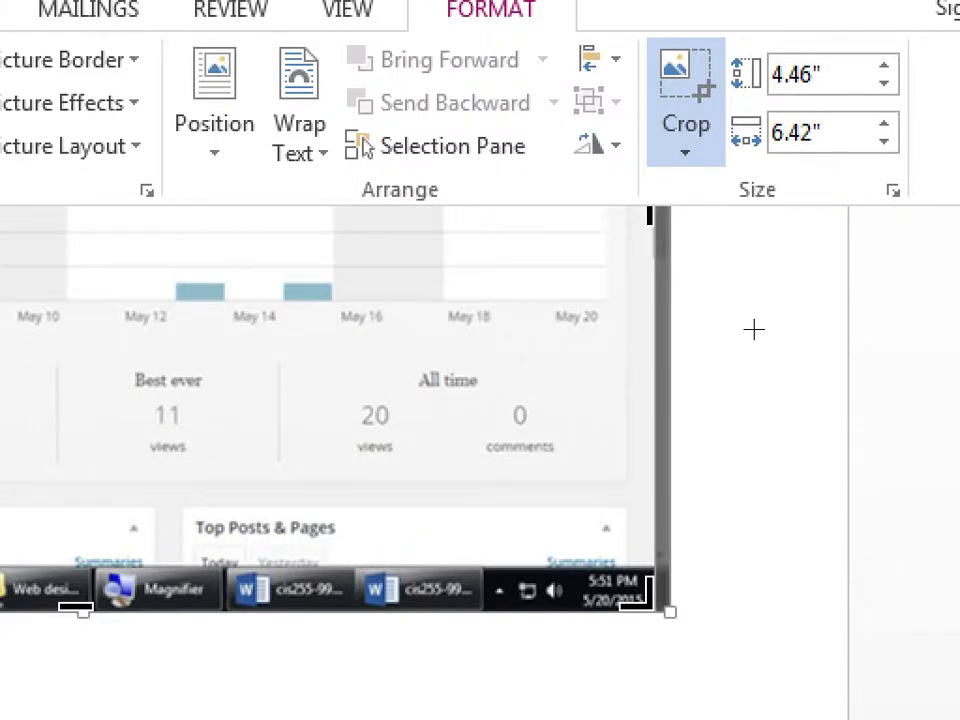
{"action": "left_click_drag", "start_coordinate": [650, 592], "coordinate": [628, 485]}
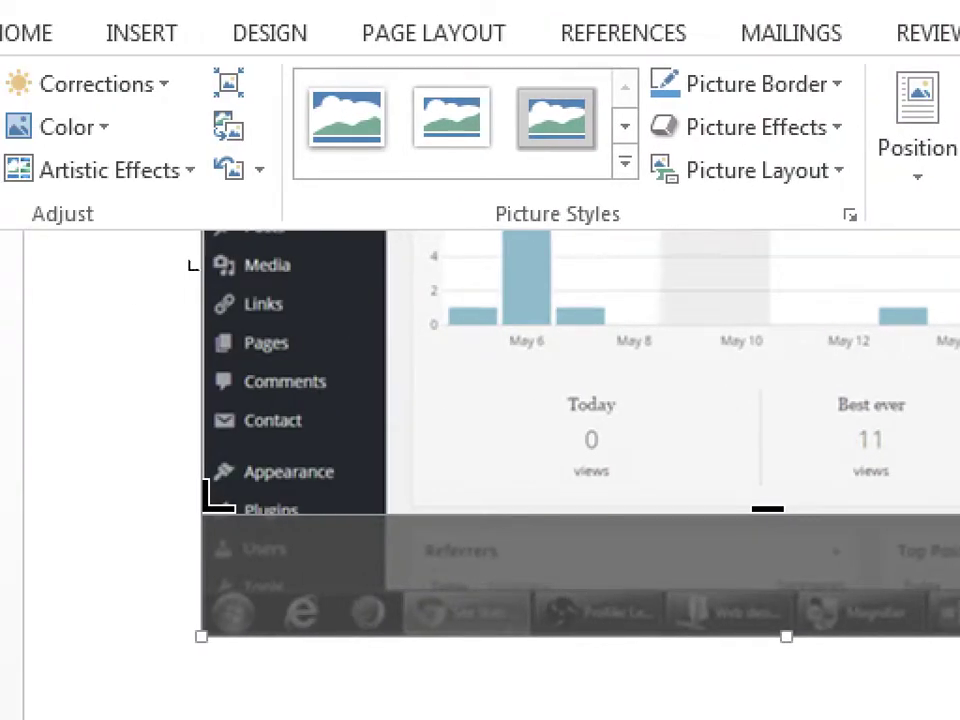
{"action": "left_click_drag", "start_coordinate": [195, 270], "coordinate": [281, 276]}
{"action": "scroll", "coordinate": [255, 198], "scroll_direction": "up", "scroll_amount": 5}
{"action": "scroll", "coordinate": [255, 198], "scroll_direction": "up", "scroll_amount": 1}
{"action": "scroll", "coordinate": [308, 255], "scroll_direction": "down", "scroll_amount": 3}
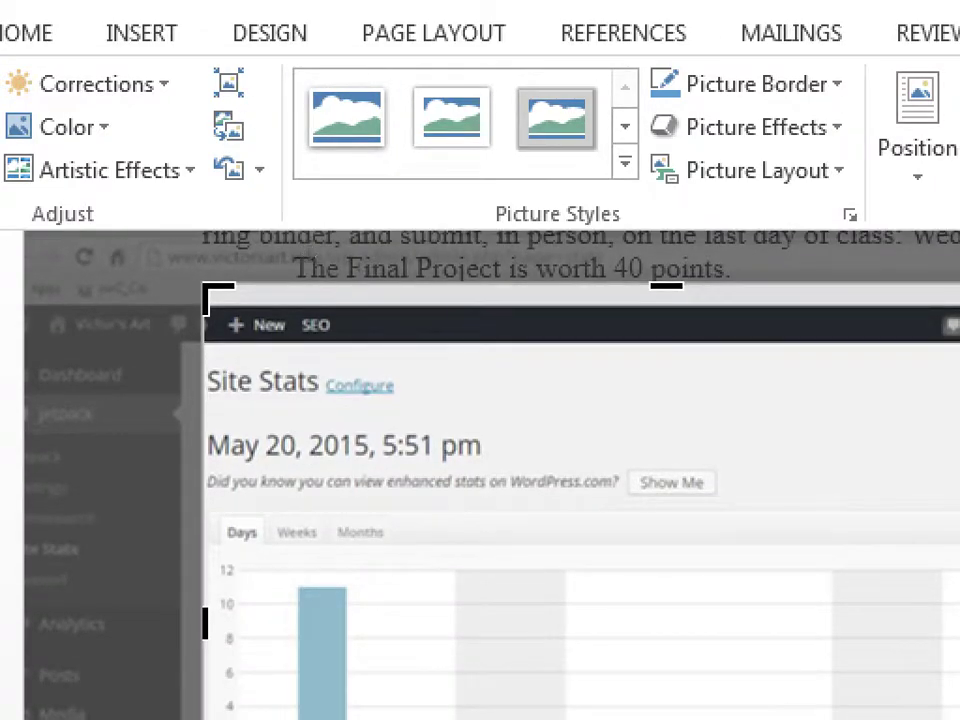
{"action": "left_click", "coordinate": [310, 257]}
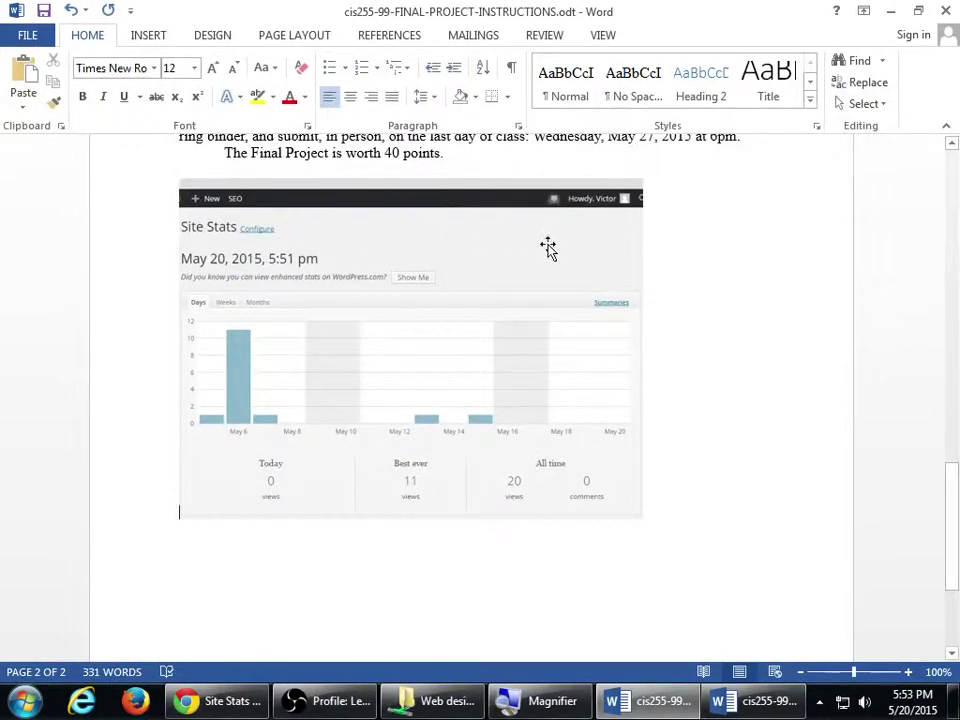
Crop the WordPress admin bar off the top of the screenshot, reducing its height to 3.34", and add a new line below the picture
{"action": "left_click", "coordinate": [943, 460]}
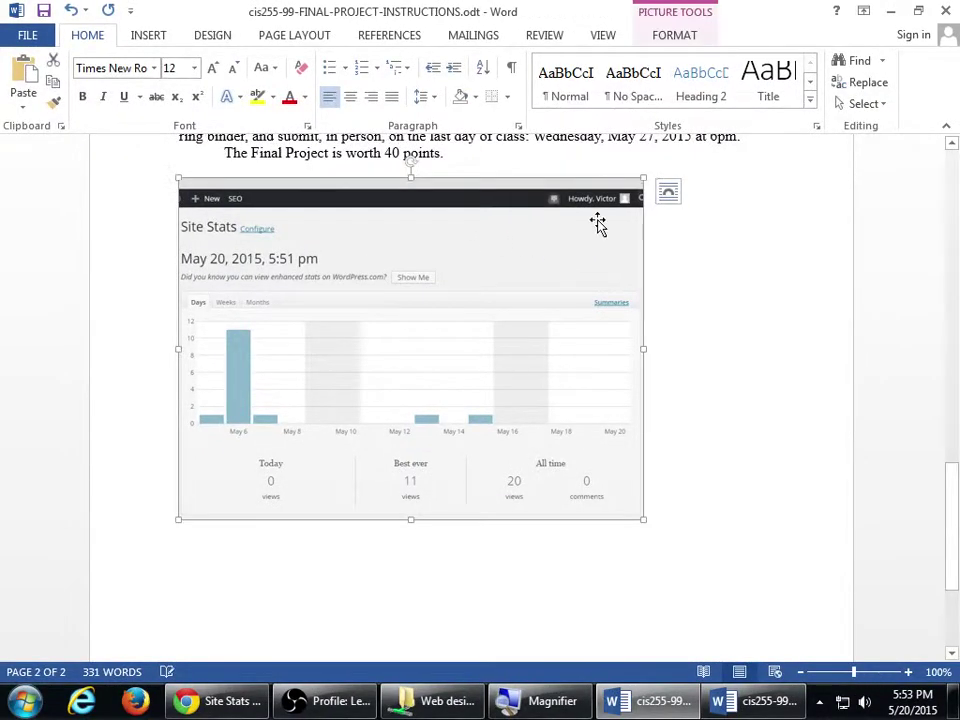
{"action": "left_click", "coordinate": [685, 32]}
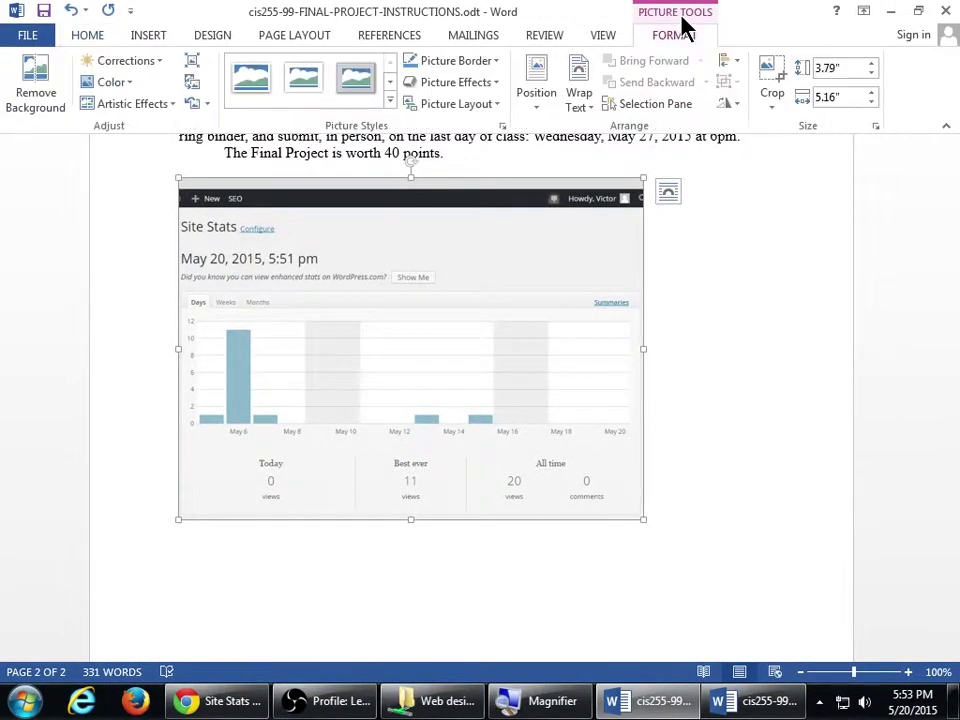
{"action": "left_click", "coordinate": [772, 75]}
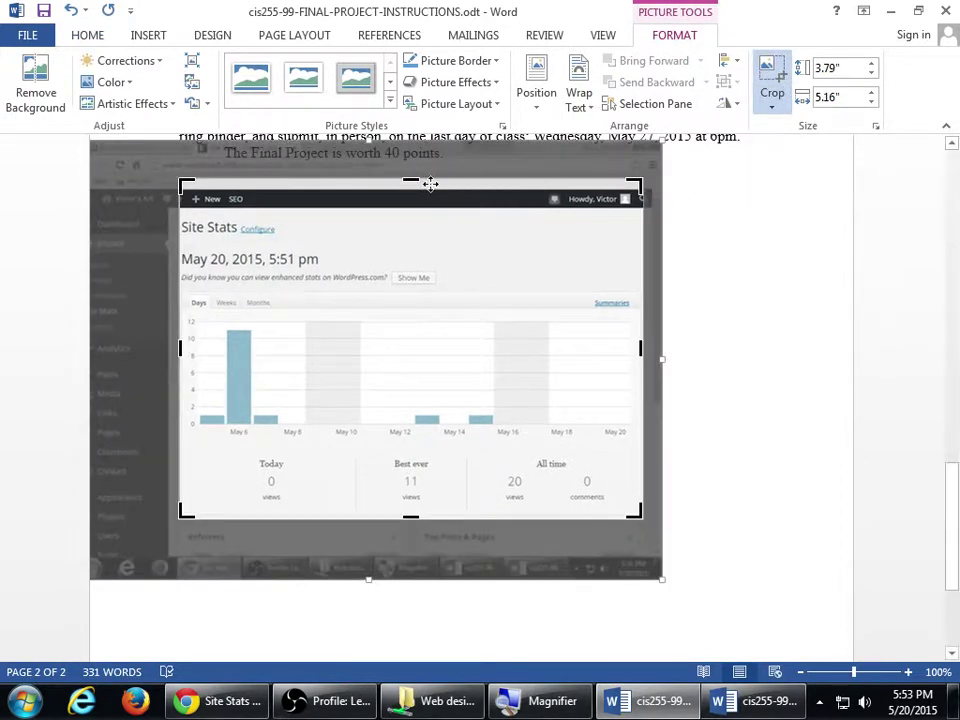
{"action": "left_click_drag", "start_coordinate": [413, 178], "coordinate": [421, 218]}
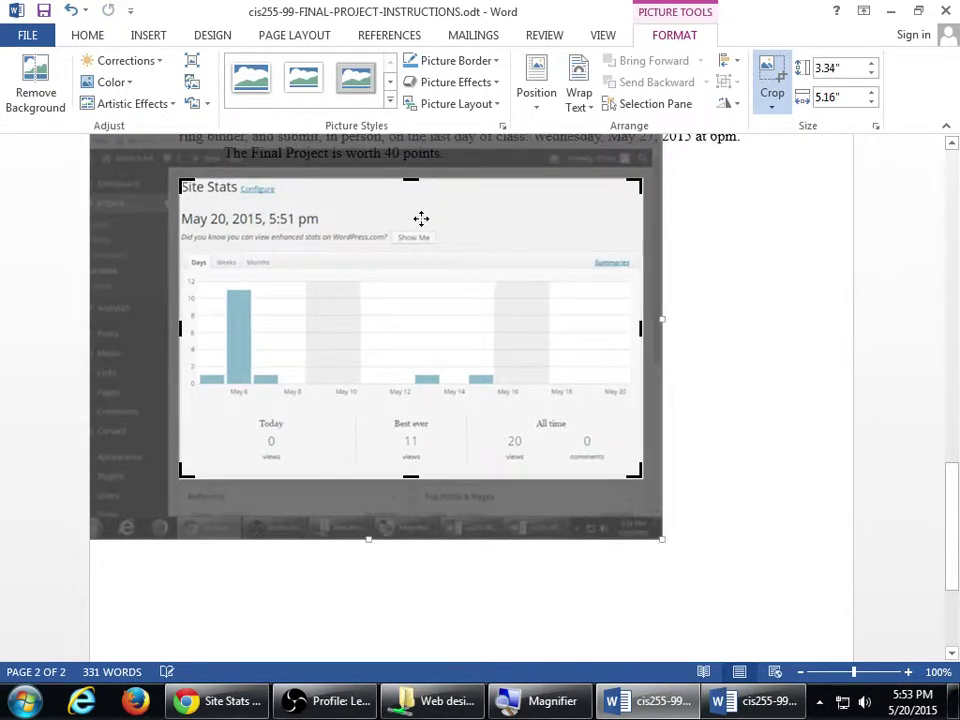
{"action": "key", "text": "Escape"}
{"action": "scroll", "coordinate": [640, 310], "scroll_direction": "up", "scroll_amount": 3}
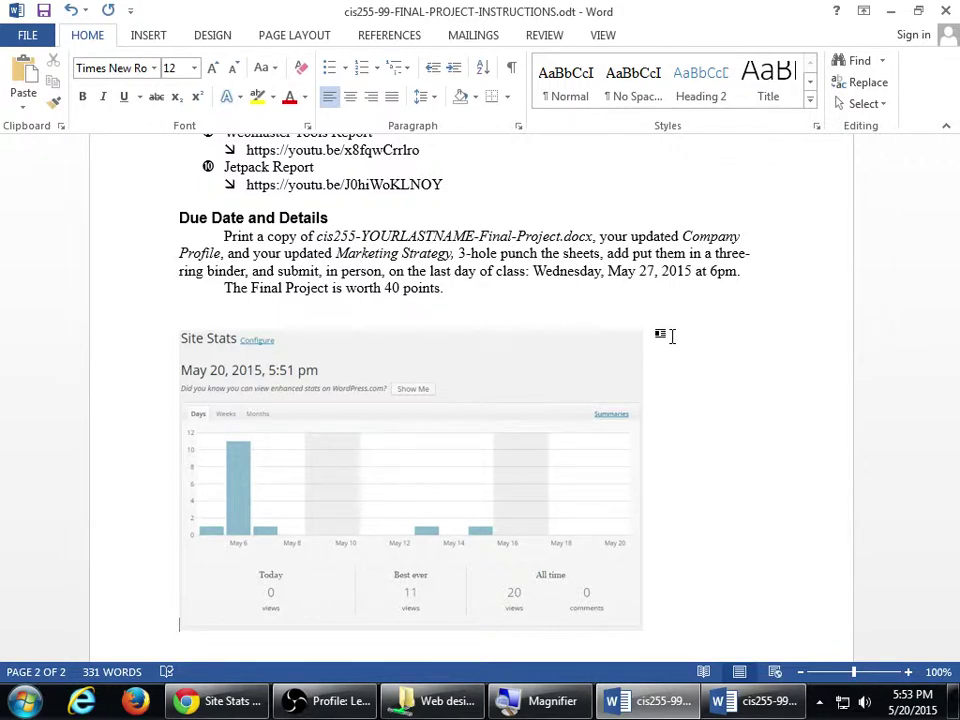
{"action": "scroll", "coordinate": [672, 336], "scroll_direction": "down", "scroll_amount": 6}
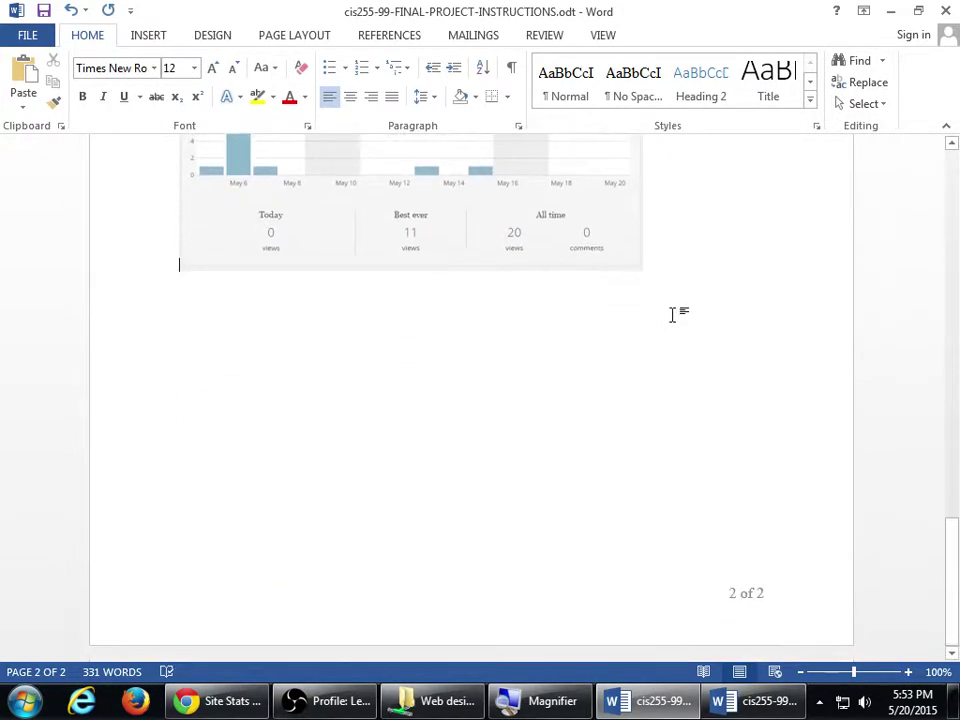
{"action": "left_click", "coordinate": [700, 272]}
{"action": "key", "text": "Return"}
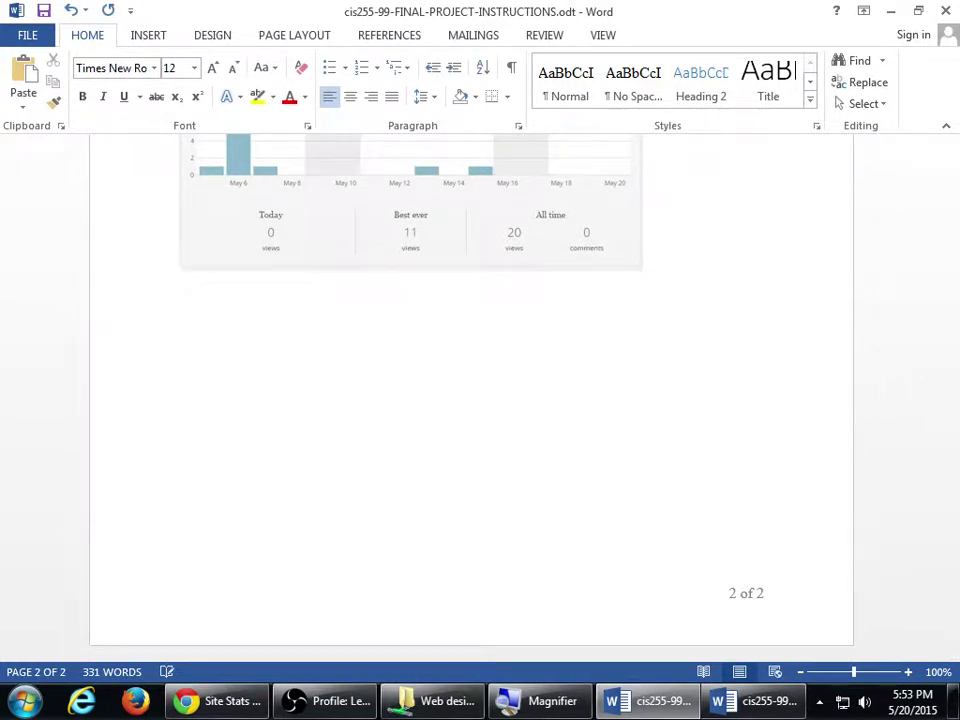
Switch to Chrome, open twitter.com in a new tab, and maximize the browser window
{"action": "left_click", "coordinate": [265, 702]}
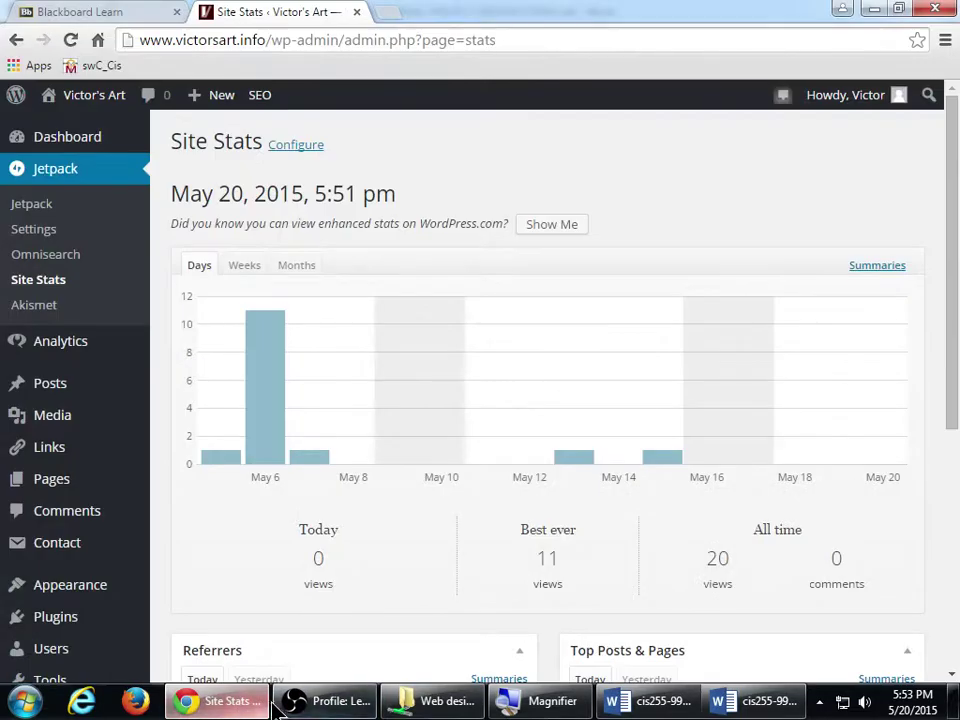
{"action": "key", "text": "ctrl+t"}
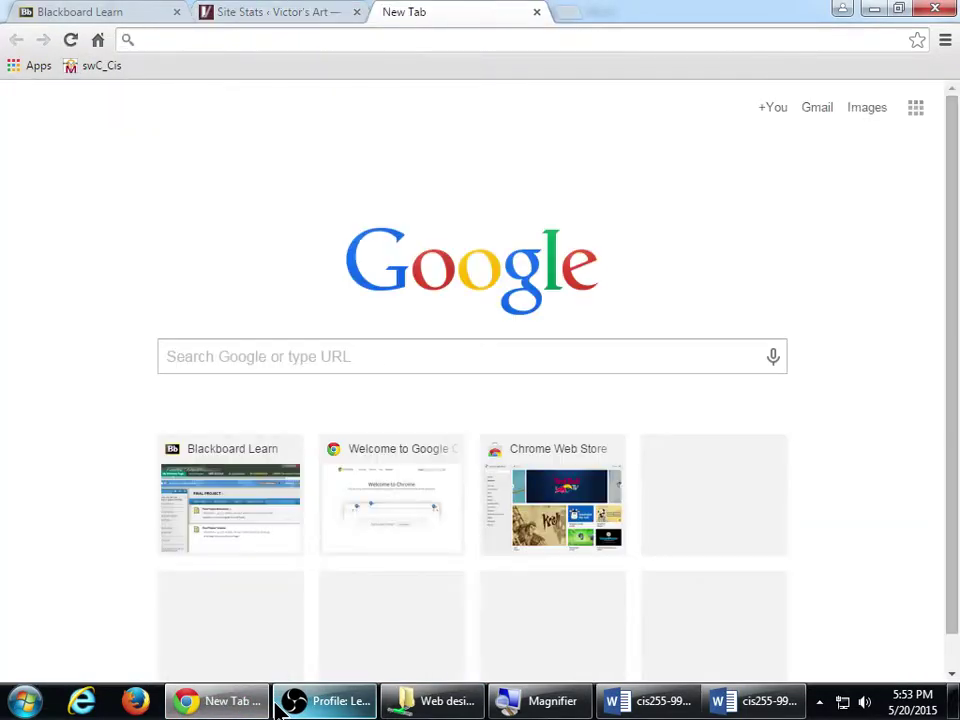
{"action": "type", "text": "twitter.com"}
{"action": "key", "text": "Return"}
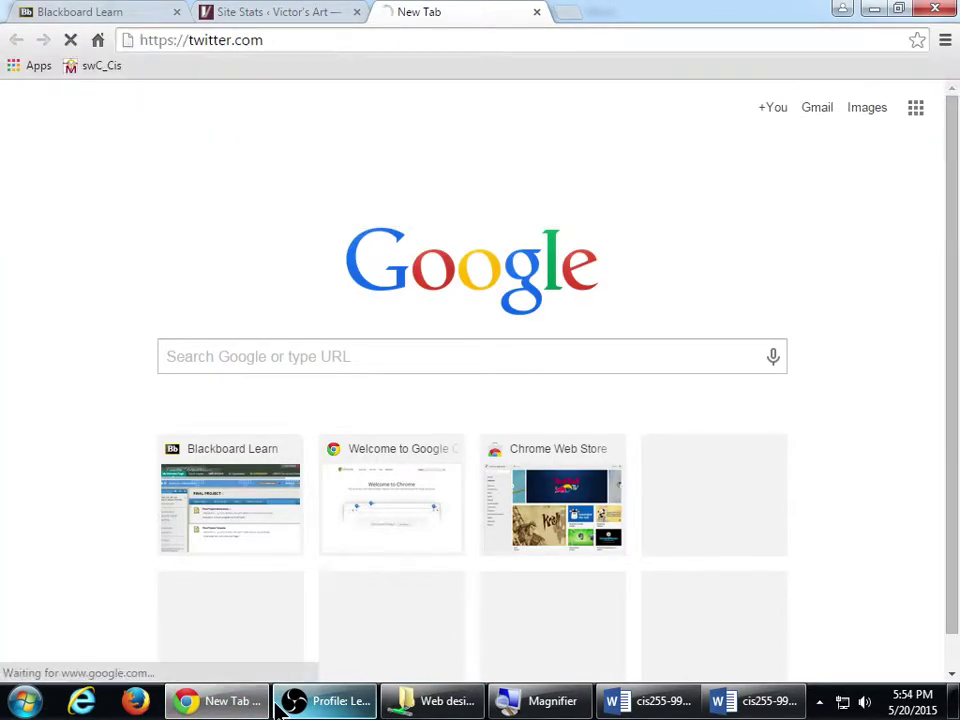
{"action": "key", "text": "super+Left"}
{"action": "left_click", "coordinate": [325, 701]}
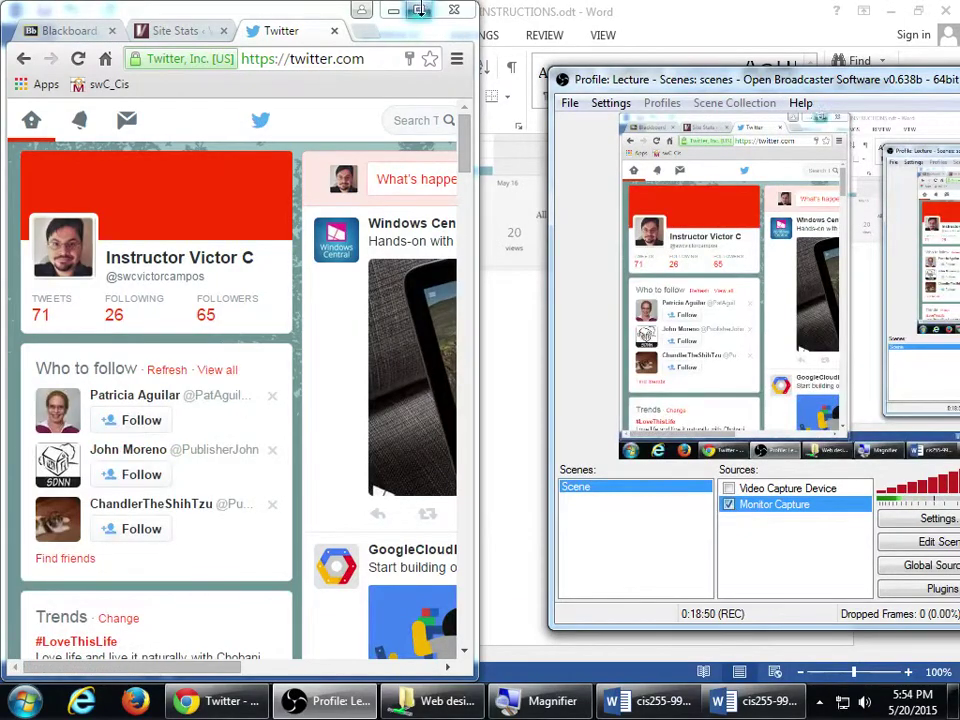
{"action": "double_click", "coordinate": [418, 8]}
Browse the tweets on the Twitter home timeline and reload the page
{"action": "scroll", "coordinate": [859, 287], "scroll_direction": "down", "scroll_amount": 12}
{"action": "scroll", "coordinate": [862, 289], "scroll_direction": "down", "scroll_amount": 5}
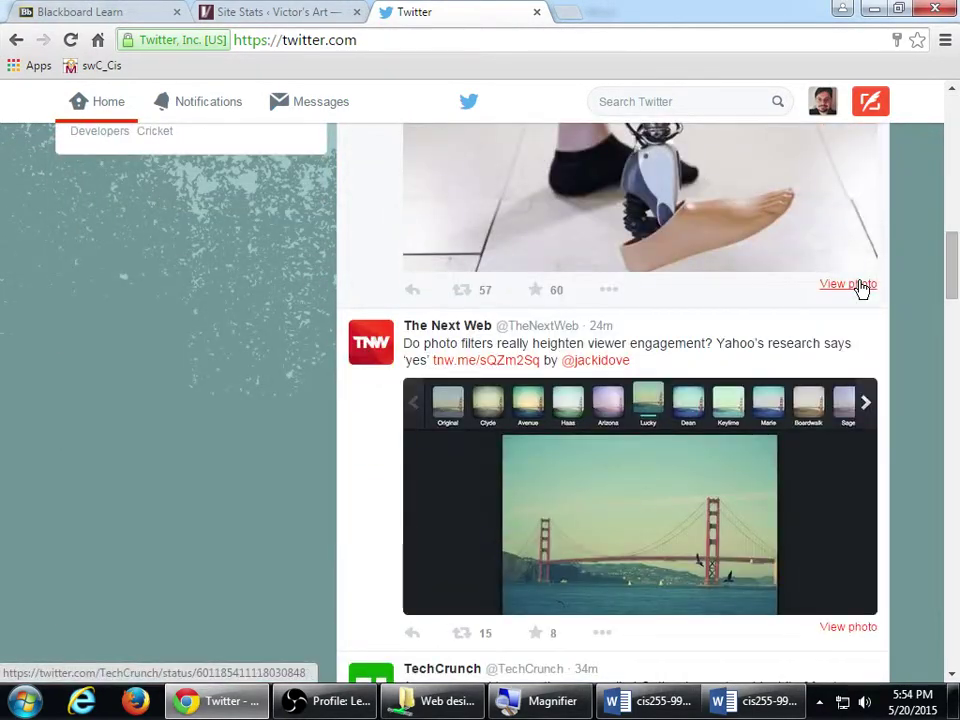
{"action": "scroll", "coordinate": [862, 289], "scroll_direction": "down", "scroll_amount": 5}
{"action": "scroll", "coordinate": [862, 289], "scroll_direction": "up", "scroll_amount": 2}
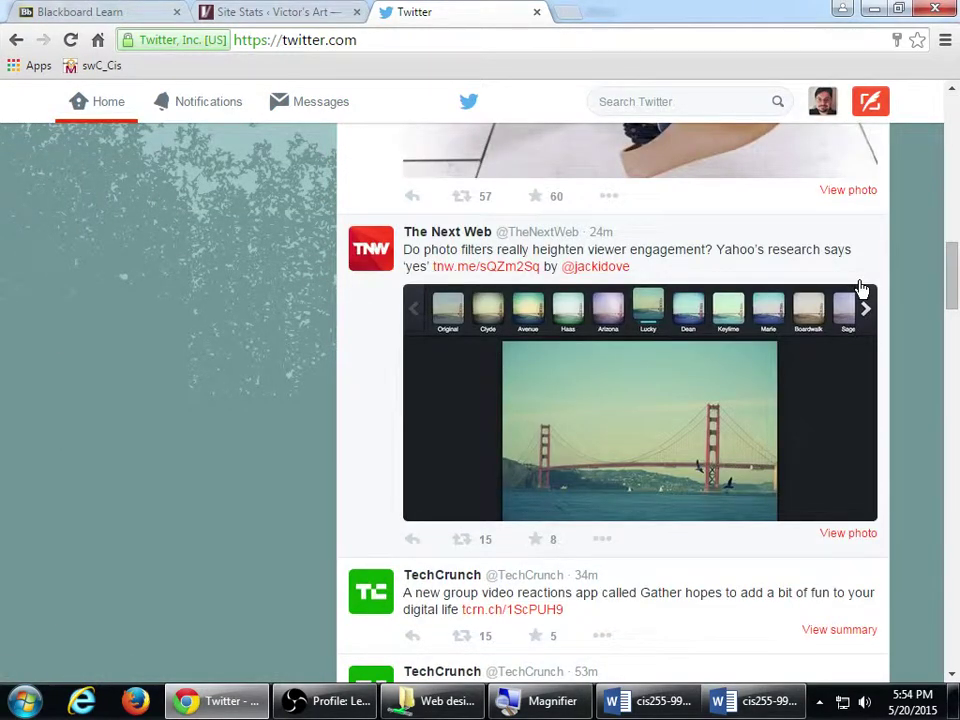
{"action": "scroll", "coordinate": [862, 289], "scroll_direction": "down", "scroll_amount": 8}
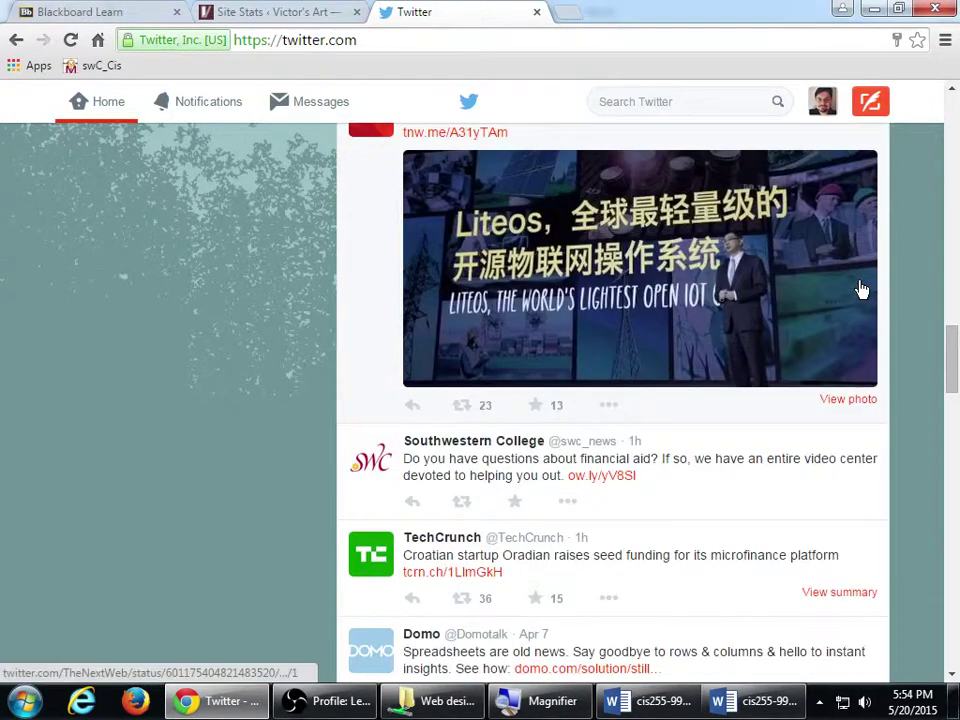
{"action": "scroll", "coordinate": [862, 289], "scroll_direction": "up", "scroll_amount": 1}
{"action": "key", "text": "F5"}
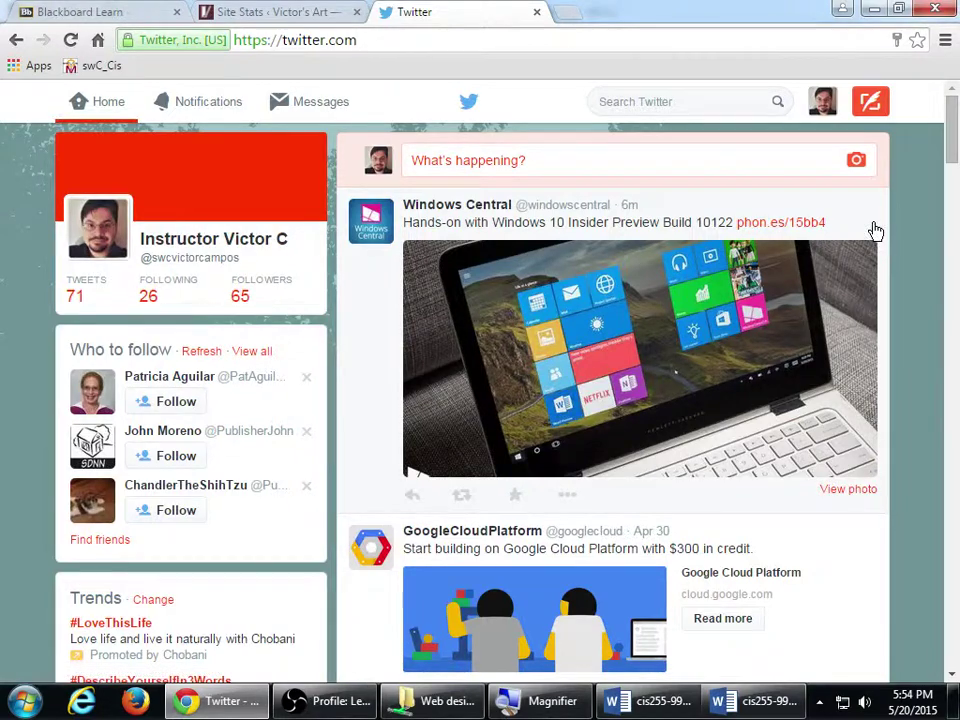
Magnify the Twitter profile and settings menu, highlight its Analytics entry, and close the menu without opening it
{"action": "key", "text": "super+plus"}
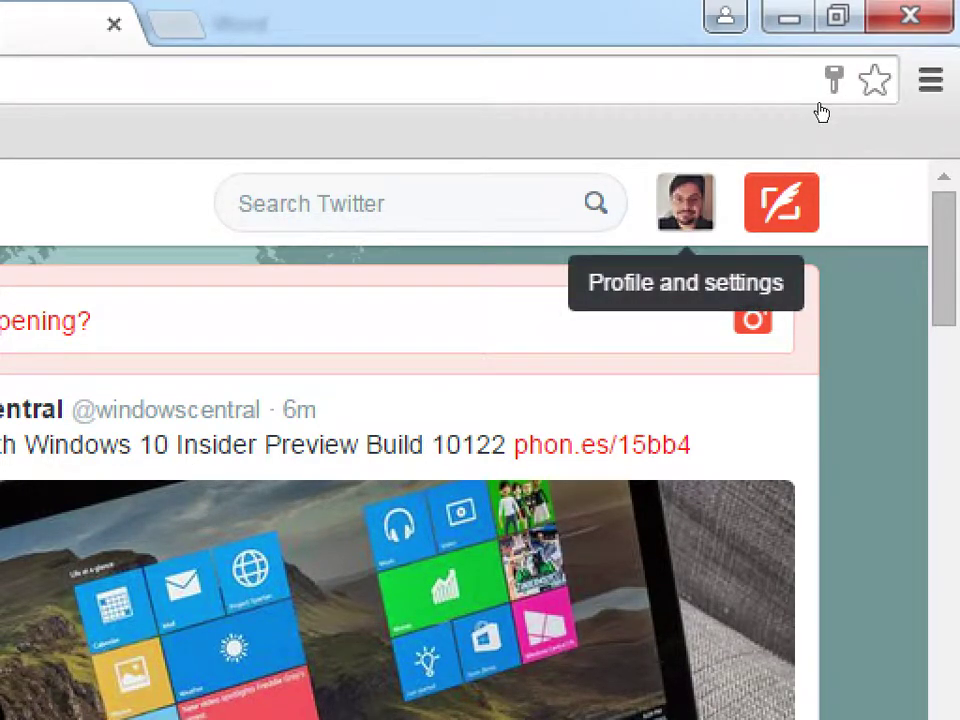
{"action": "key", "text": "Return"}
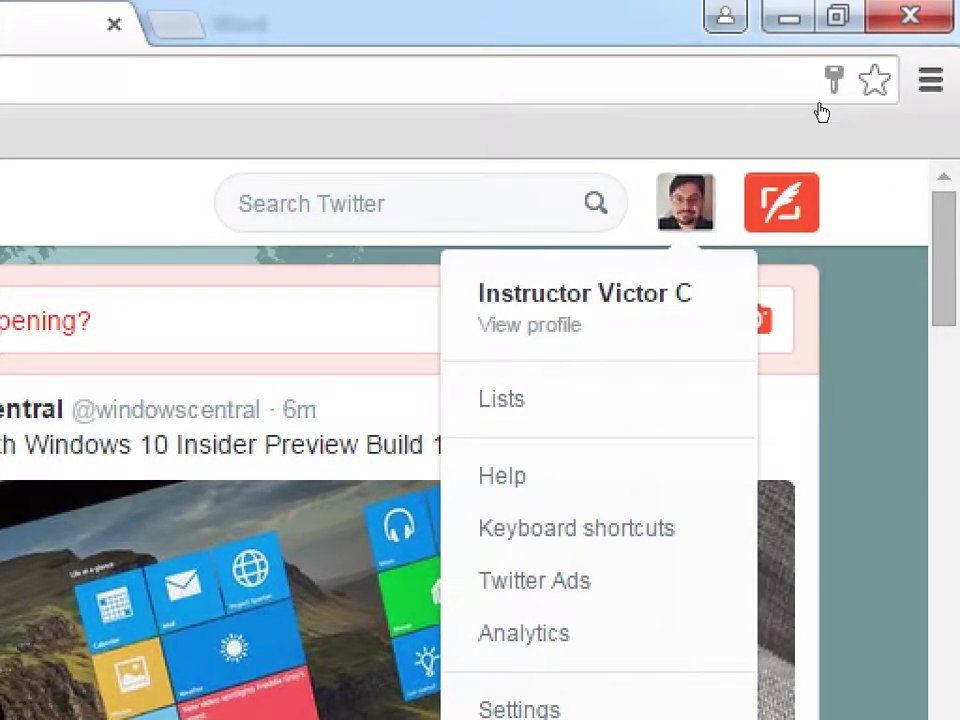
{"action": "key", "text": "Down"}
{"action": "key", "text": "Down"}
{"action": "key", "text": "Down"}
{"action": "key", "text": "Down"}
{"action": "key", "text": "Down"}
{"action": "key", "text": "Down"}
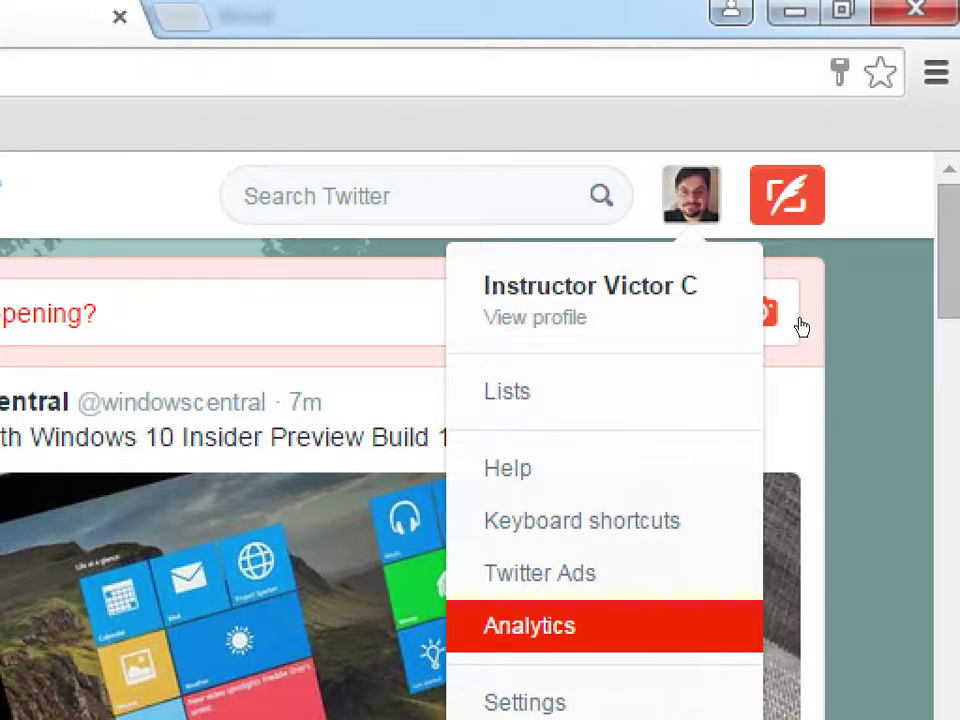
{"action": "key", "text": "Up"}
{"action": "key", "text": "Down"}
{"action": "key", "text": "Escape"}
{"action": "key", "text": "ctrl+l"}
{"action": "key", "text": "End"}
{"action": "key", "text": "ctrl+Left"}
{"action": "key", "text": "Left"}
{"action": "key", "text": "ctrl+shift+Left"}
{"action": "key", "text": "Left"}
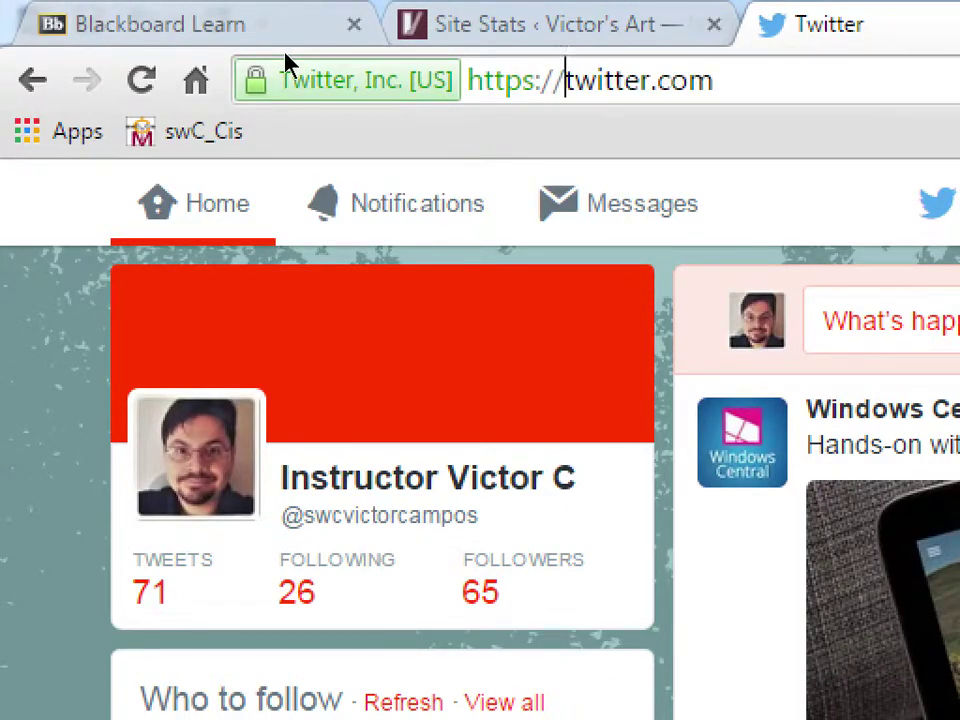
{"action": "type", "text": "anlyt"}
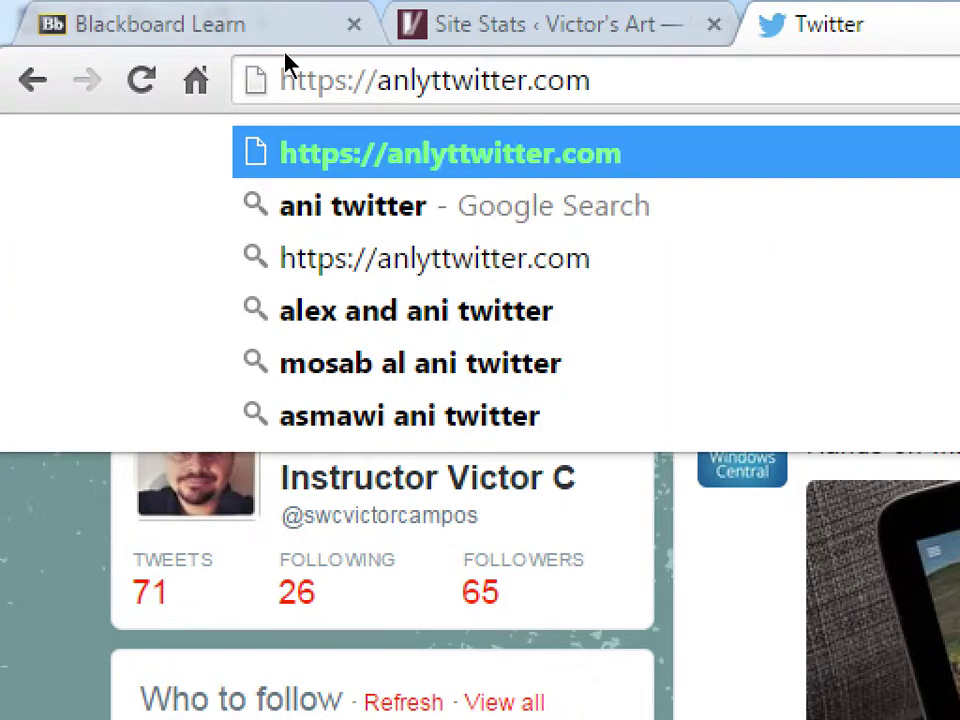
{"action": "key", "text": "BackSpace"}
{"action": "key", "text": "BackSpace"}
{"action": "key", "text": "BackSpace"}
{"action": "type", "text": "alytics."}
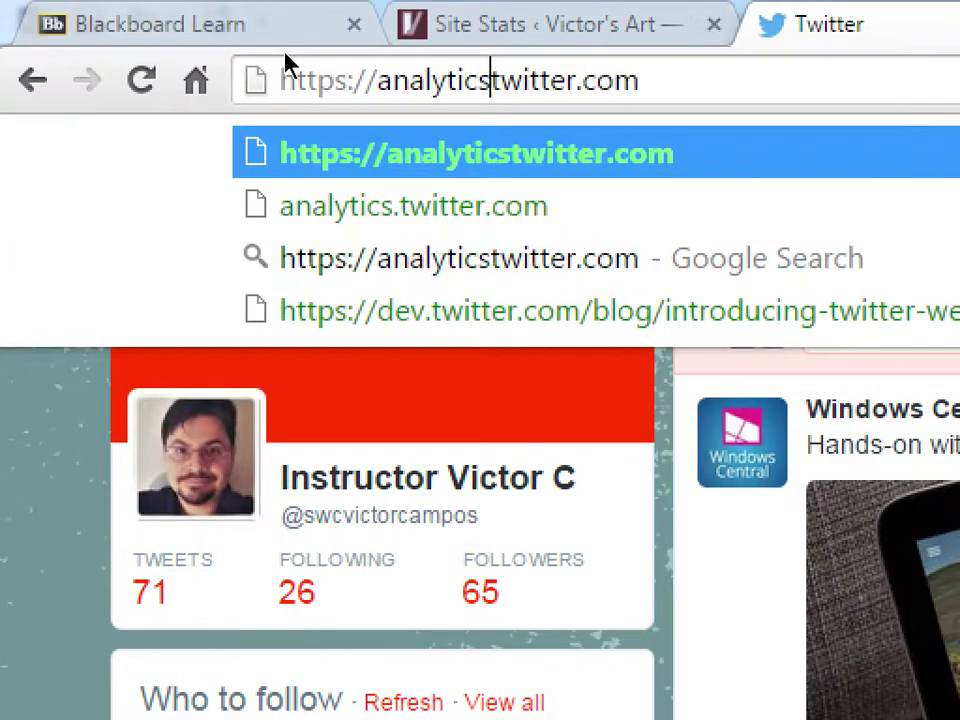
{"action": "key", "text": "Left"}
{"action": "key", "text": "Left"}
{"action": "key", "text": "Left"}
{"action": "key", "text": "Left"}
{"action": "key", "text": "Left"}
{"action": "key", "text": "Left"}
{"action": "key", "text": "Left"}
{"action": "key", "text": "Left"}
{"action": "key", "text": "Left"}
{"action": "key", "text": "shift+End"}
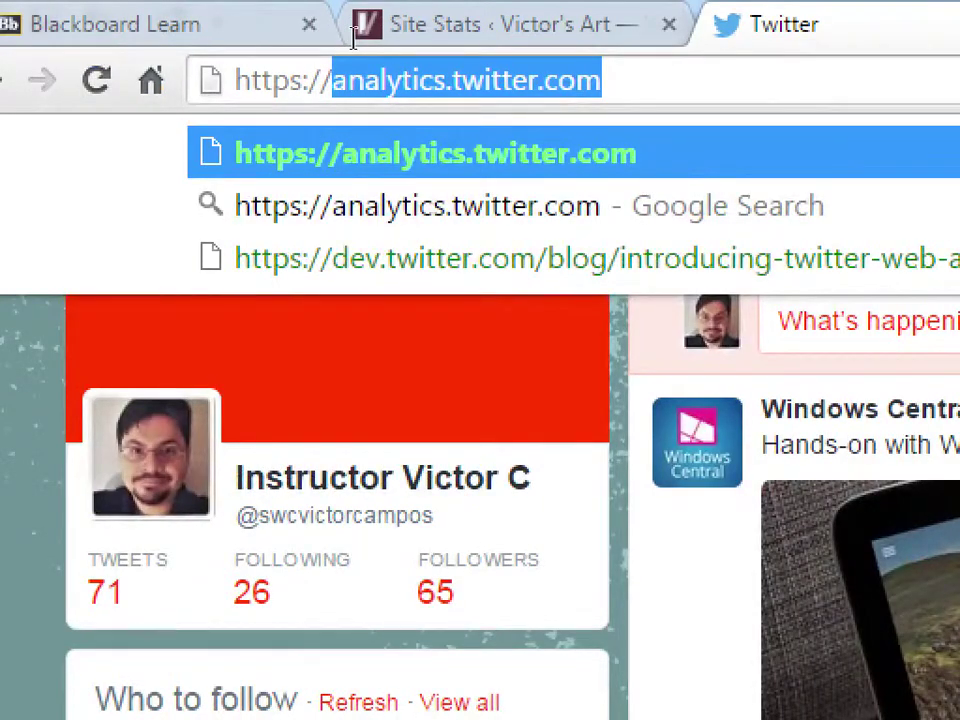
{"action": "key", "text": "End"}
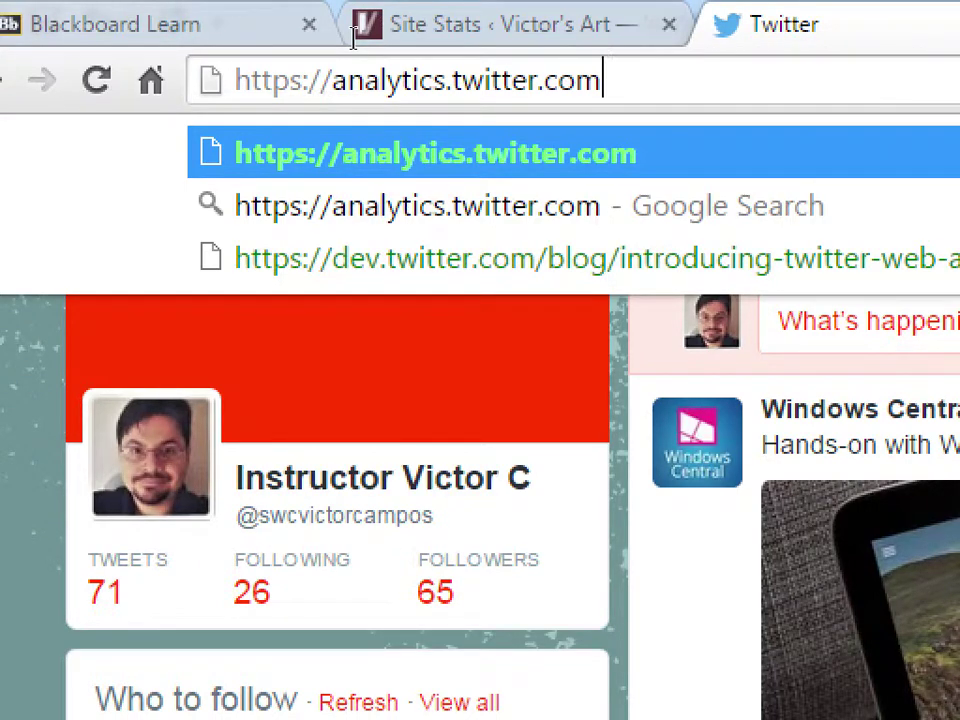
{"action": "key", "text": "Return"}
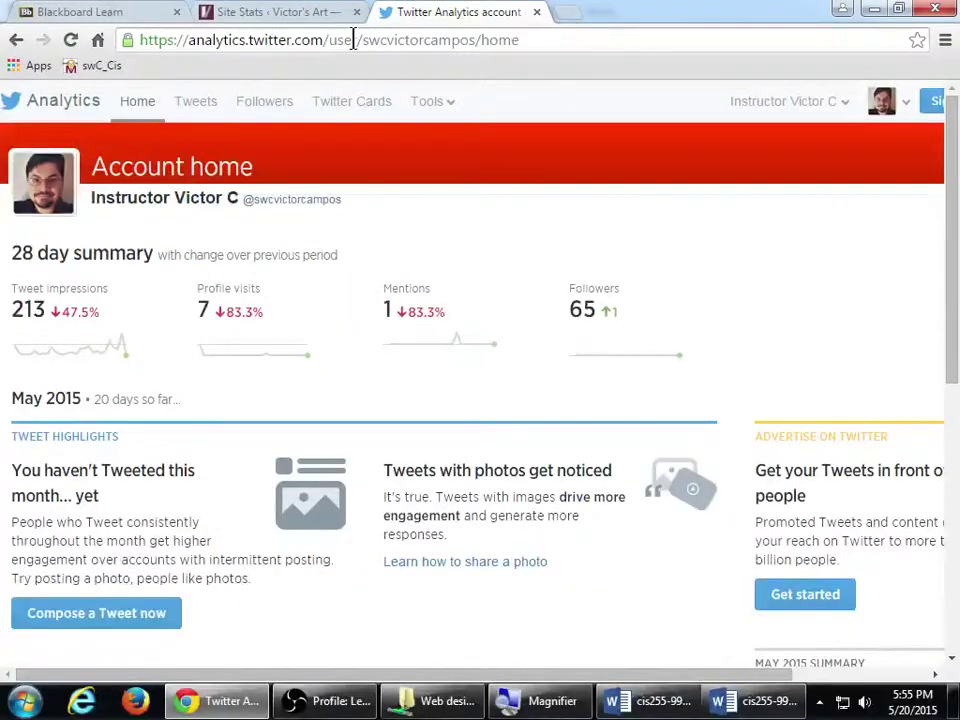
{"action": "scroll", "coordinate": [634, 622], "scroll_direction": "down", "scroll_amount": 10}
{"action": "scroll", "coordinate": [350, 272], "scroll_direction": "up", "scroll_amount": 10}
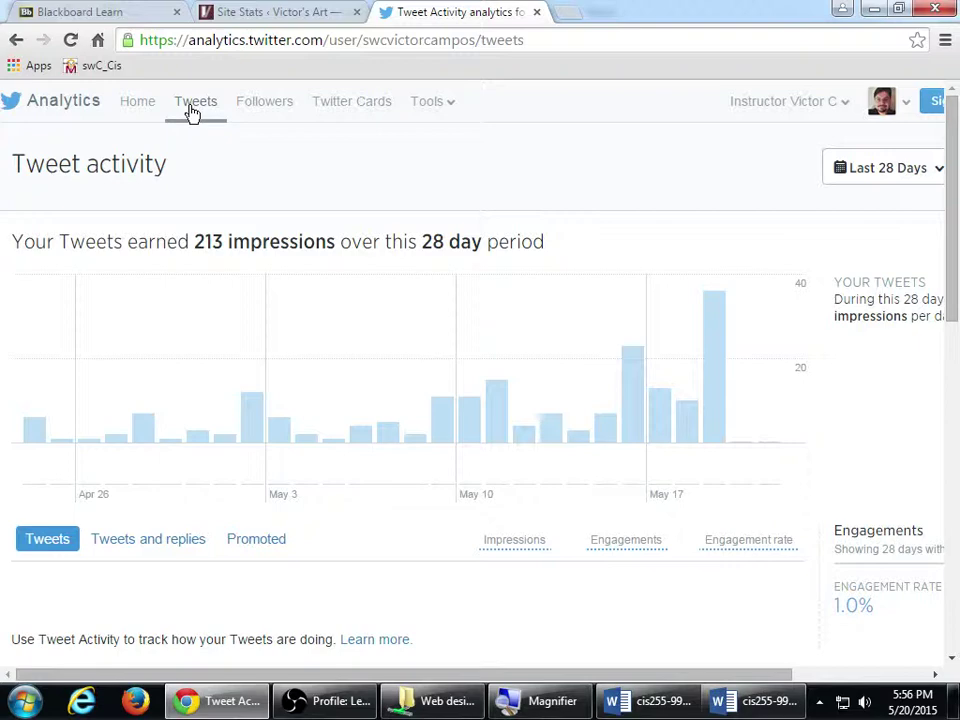
{"action": "left_click", "coordinate": [153, 108]}
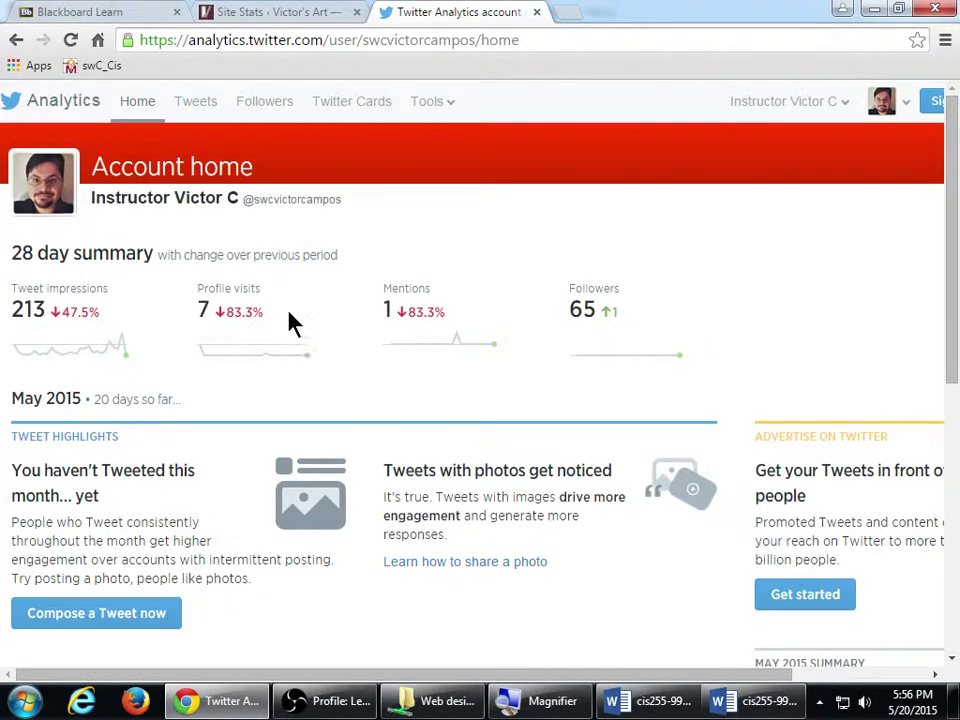
Open the Tweet activity page and paste a screenshot of it below the Site Stats picture in cis255-99-FINAL-PROJECT-INSTRUCTIONS in Word
{"action": "left_click", "coordinate": [200, 110]}
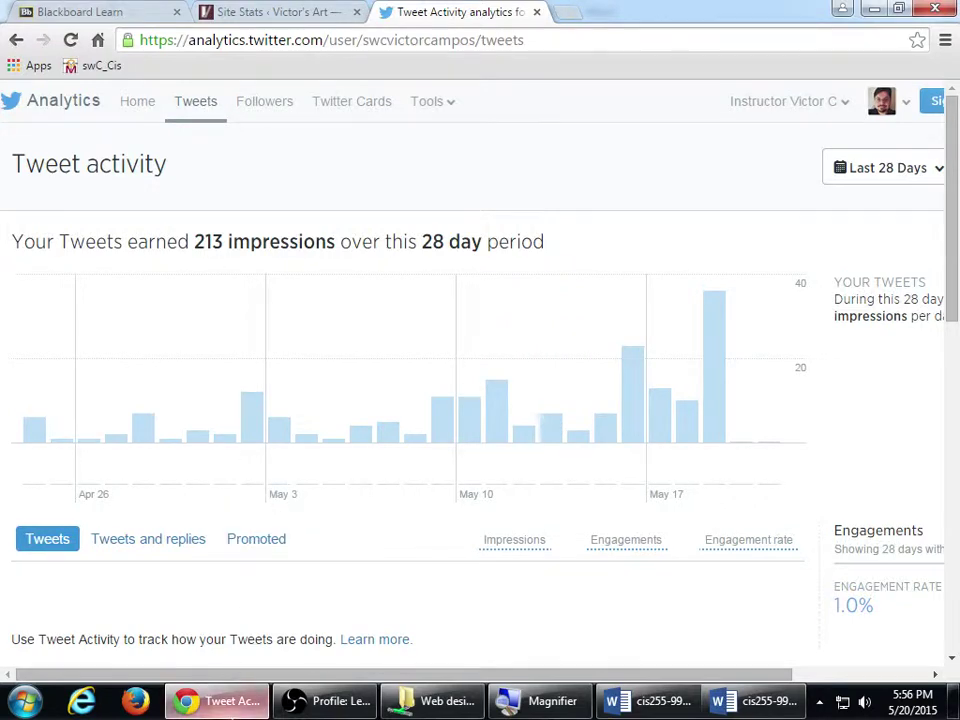
{"action": "left_click", "coordinate": [650, 701]}
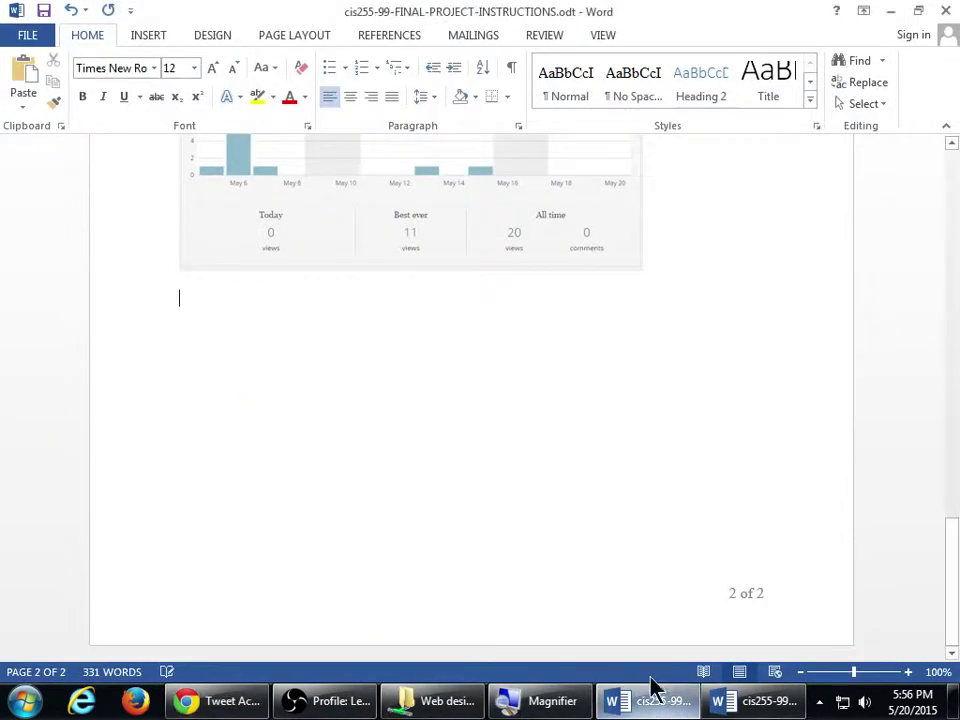
{"action": "key", "text": "ctrl+v"}
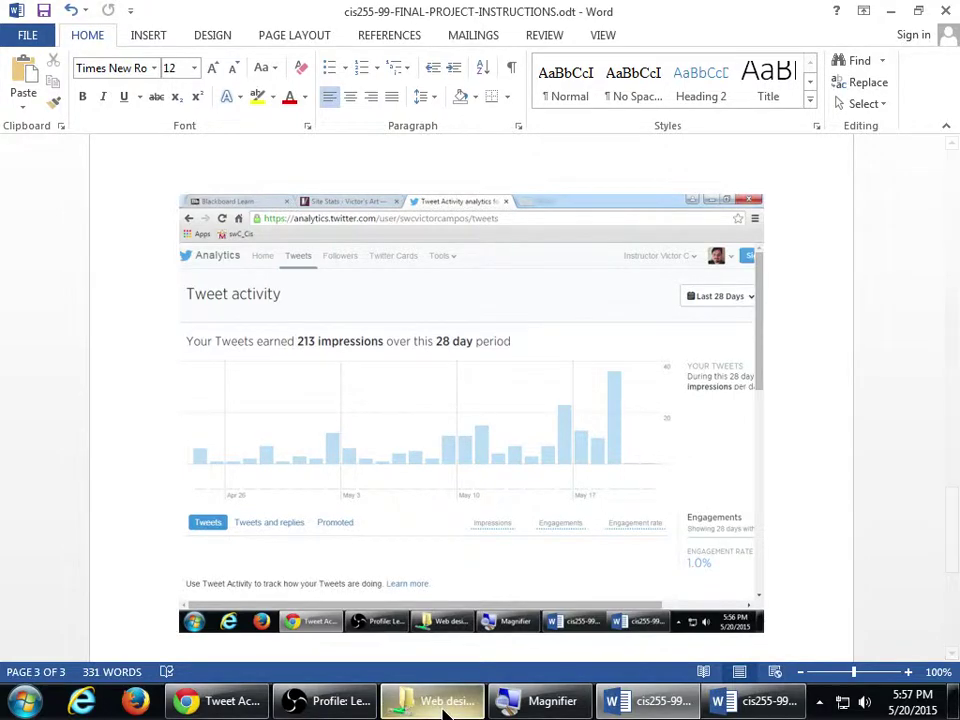
Switch to Chrome, open facebook.com in a new tab, and snap the browser window to half of the screen
{"action": "left_click", "coordinate": [255, 705]}
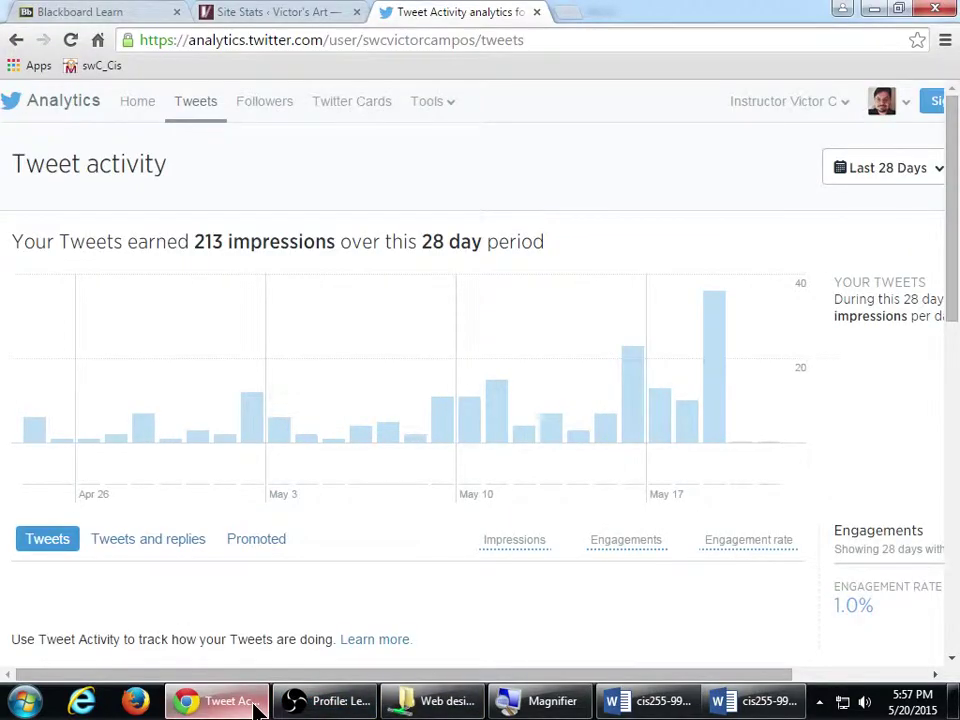
{"action": "key", "text": "ctrl+t"}
{"action": "type", "text": "face"}
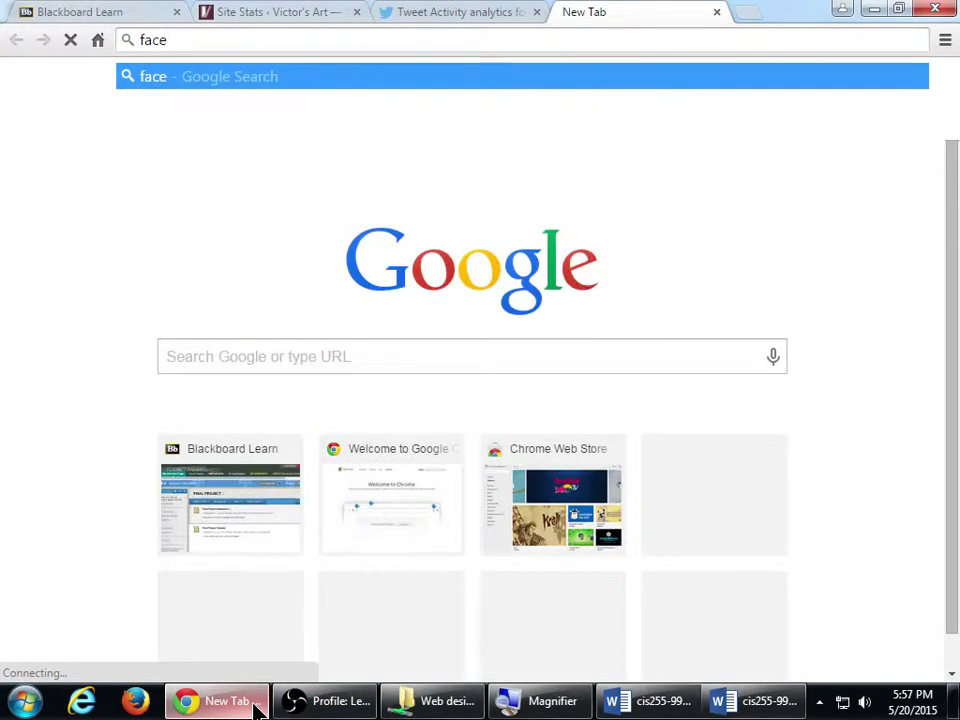
{"action": "type", "text": "book.com"}
{"action": "key", "text": "Return"}
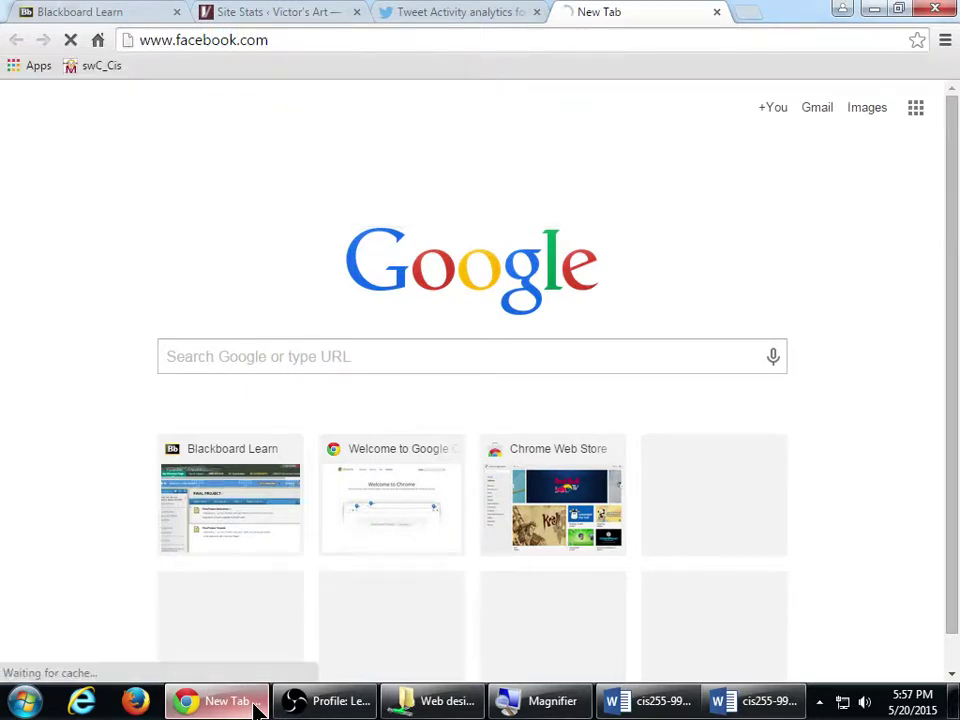
{"action": "key", "text": "super+Left"}
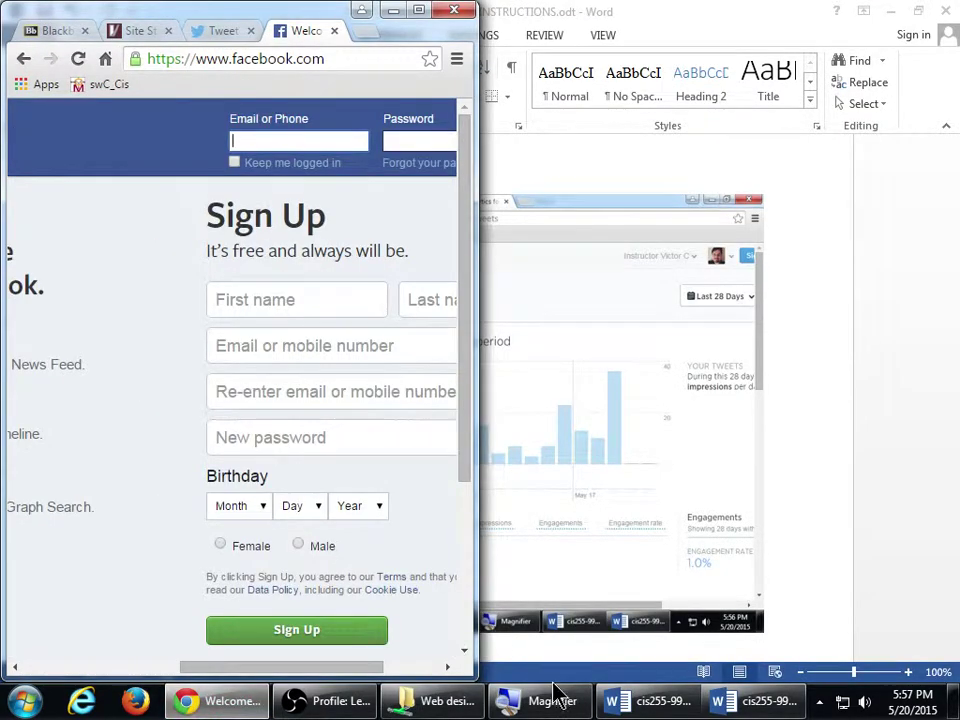
{"action": "left_click", "coordinate": [343, 703]}
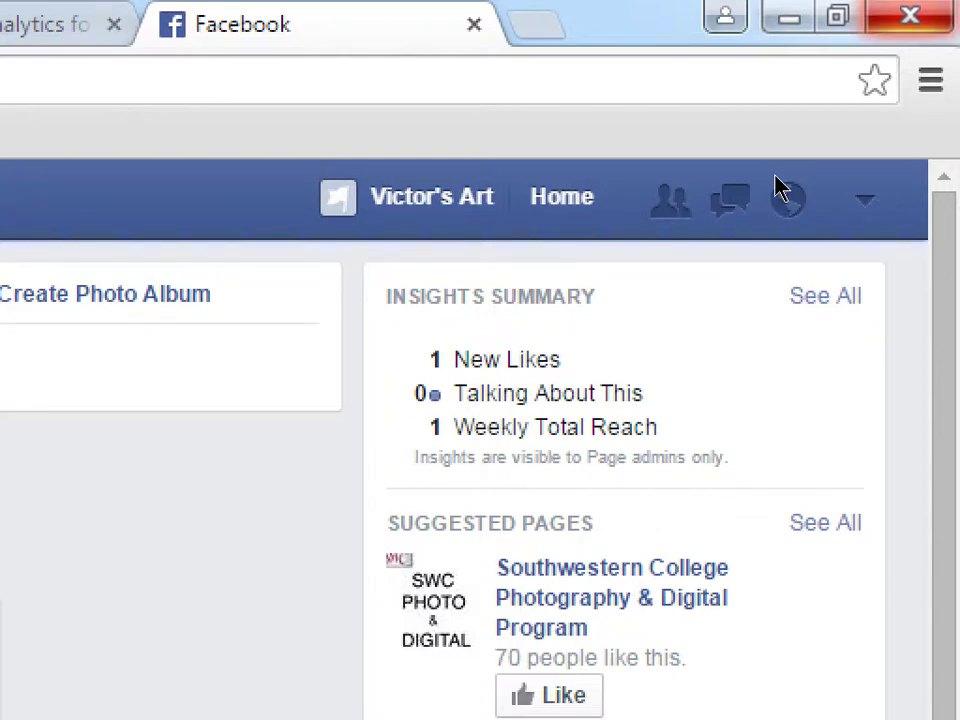
Try to open the full page Insights from the Insights Summary and go back to the Facebook home page
{"action": "left_click", "coordinate": [888, 152]}
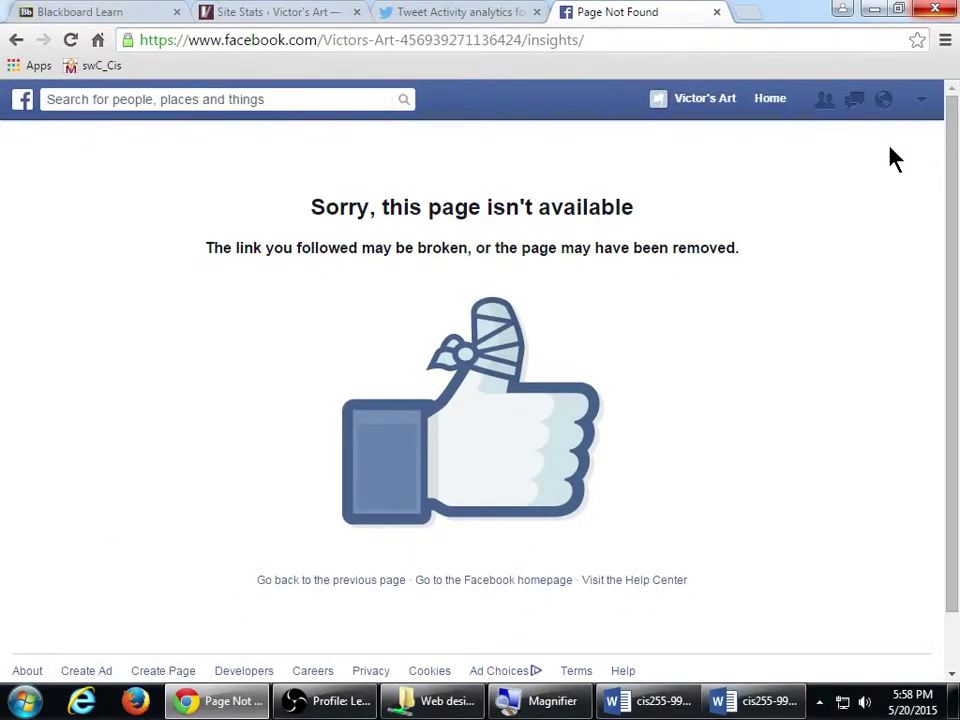
{"action": "key", "text": "alt+Left"}
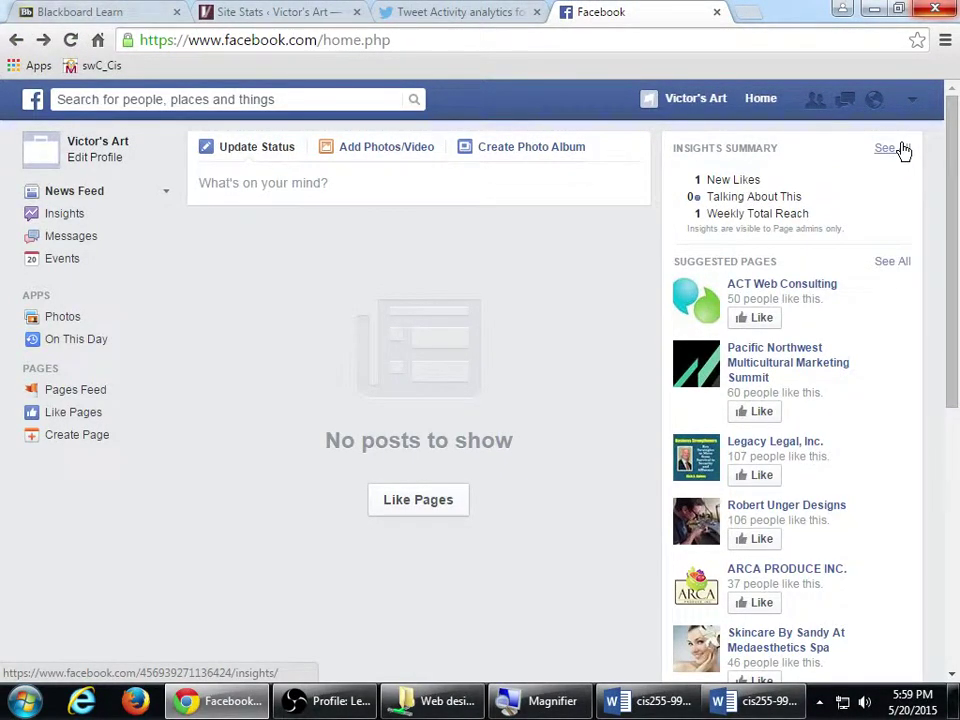
Paste the Facebook home page screenshot on a new line below the Tweet activity picture in the Word instructions document
{"action": "key", "text": "alt+Tab"}
{"action": "key", "text": "alt+Tab"}
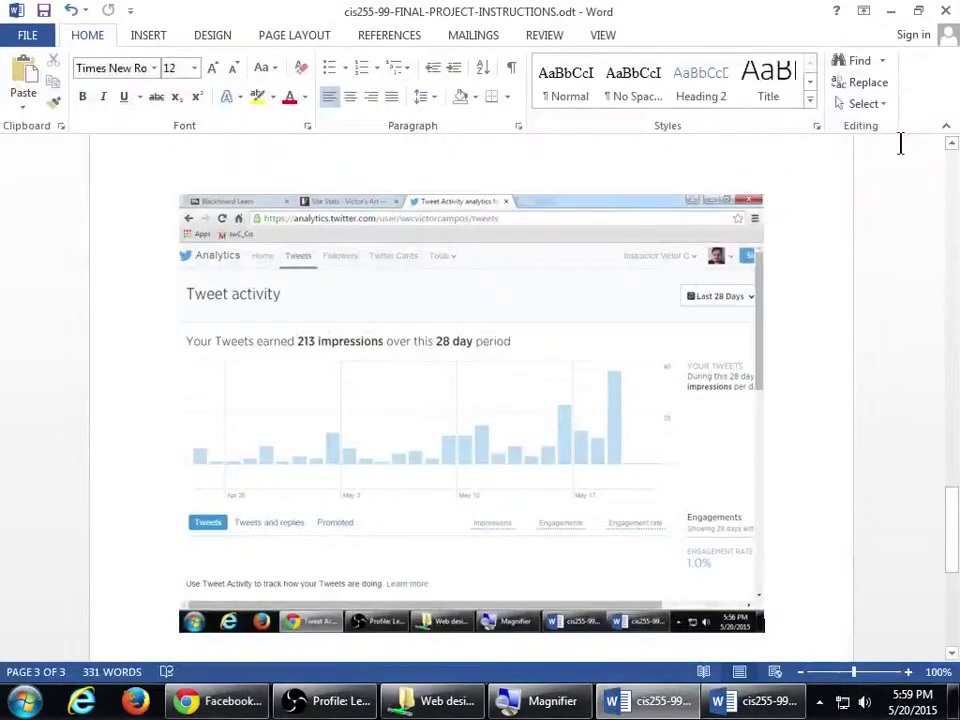
{"action": "key", "text": "Return"}
{"action": "key", "text": "ctrl+v"}
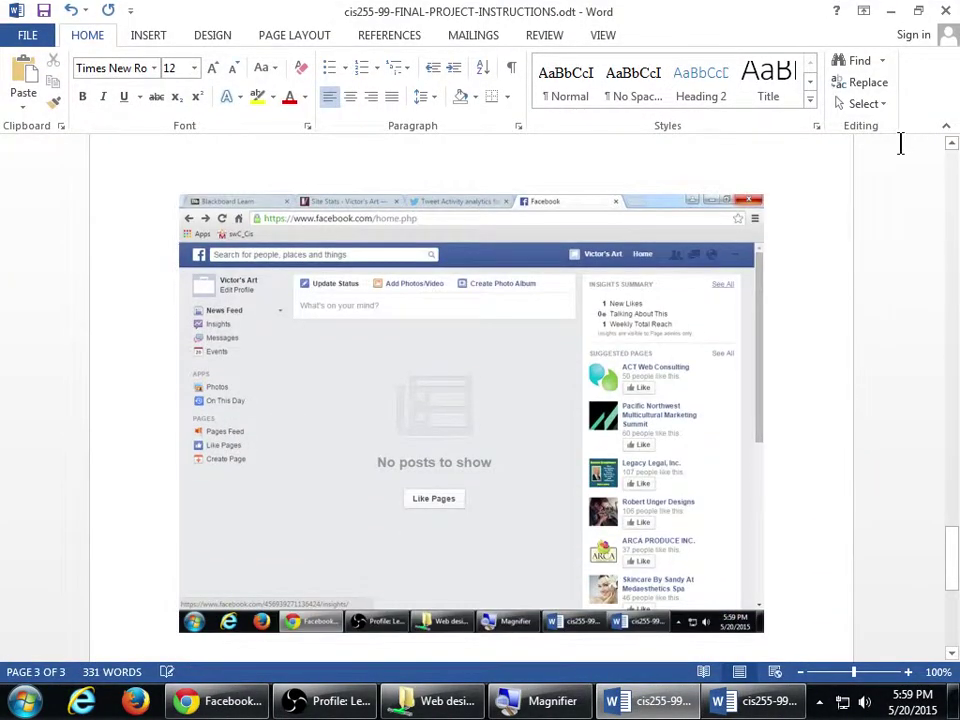
Crop the Facebook screenshot to the strip with the profile name, status box and Insights Summary
{"action": "left_click", "coordinate": [664, 418]}
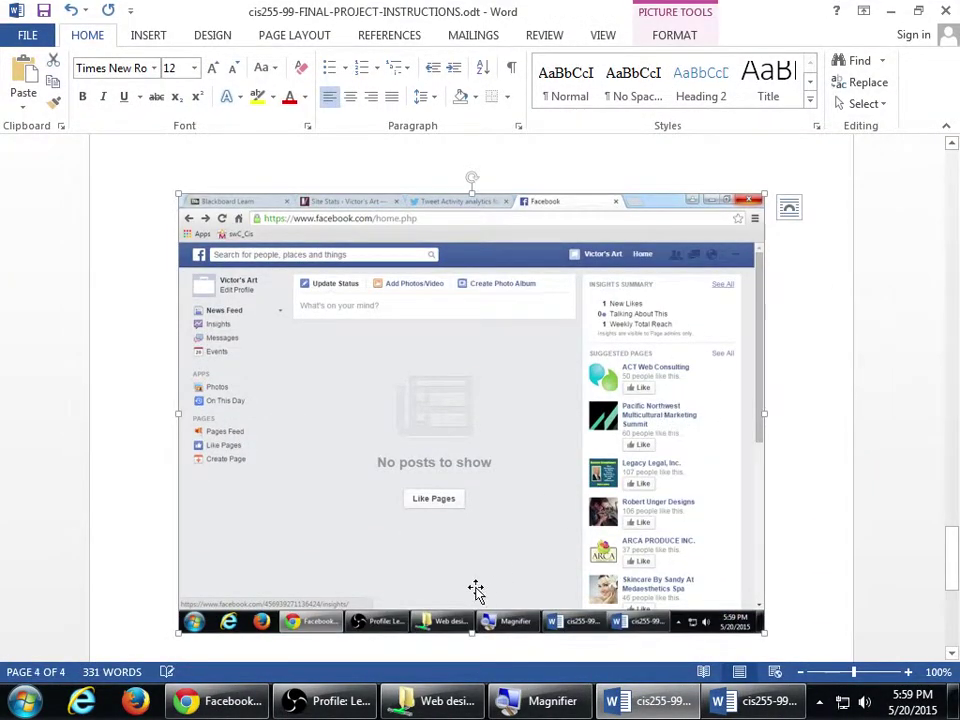
{"action": "left_click", "coordinate": [678, 30]}
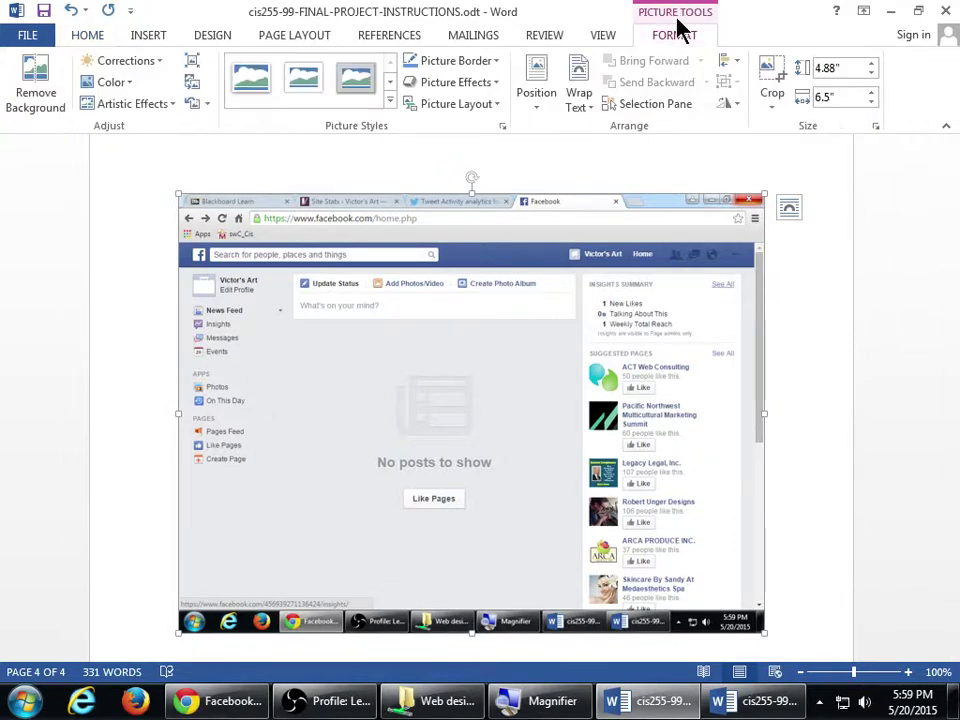
{"action": "left_click", "coordinate": [766, 75]}
{"action": "left_click_drag", "start_coordinate": [193, 617], "coordinate": [190, 326]}
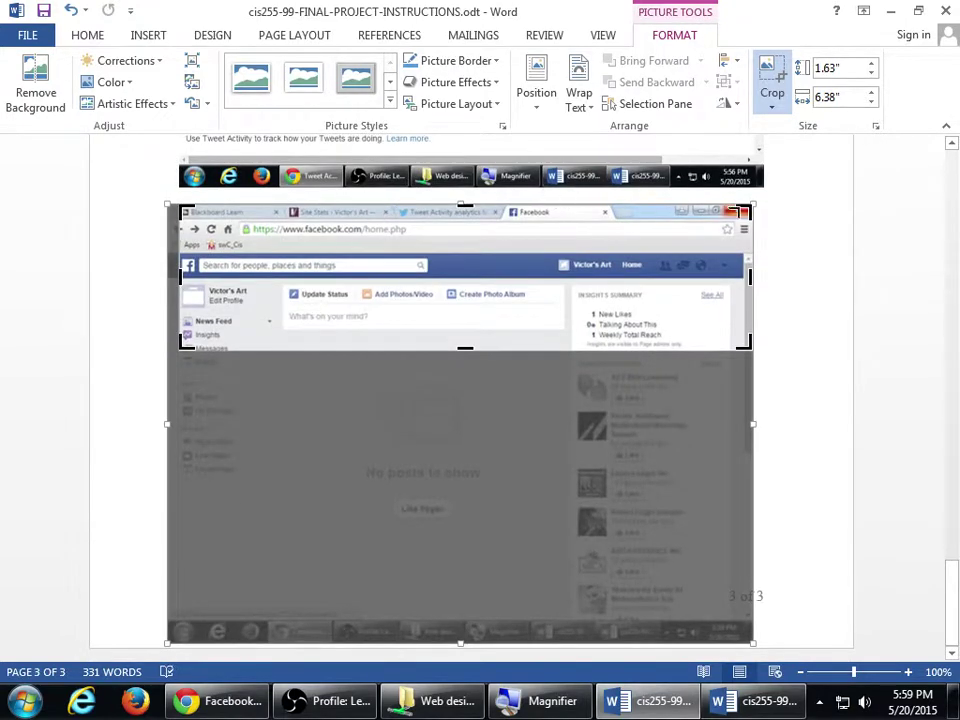
{"action": "left_click_drag", "start_coordinate": [740, 212], "coordinate": [682, 284]}
{"action": "key", "text": "Escape"}
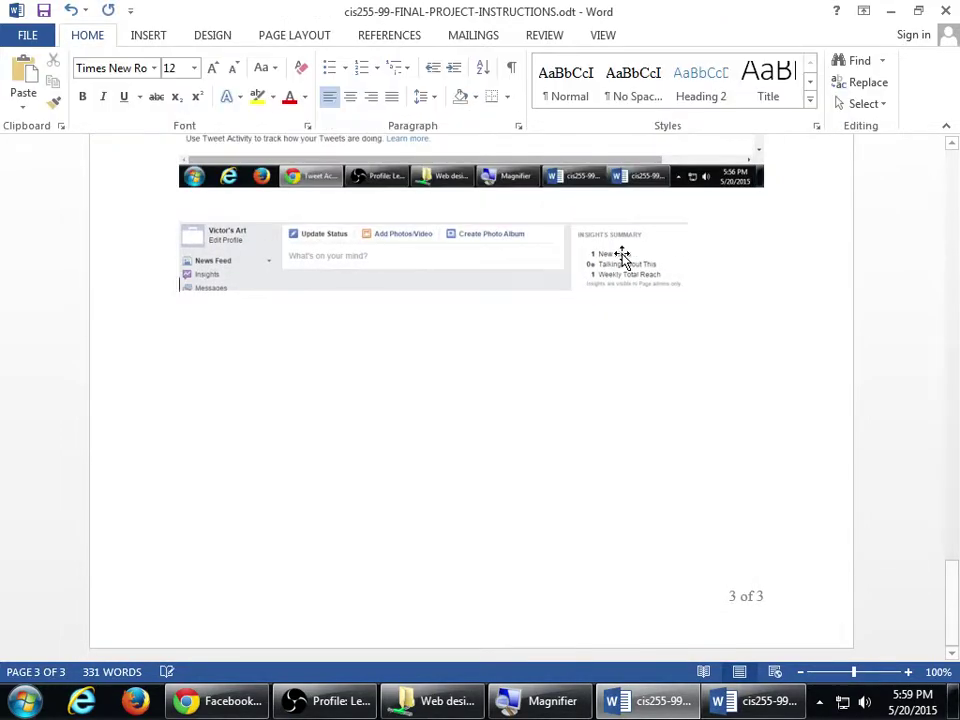
Crop the Twitter screenshot to the Tweet activity heading and impressions chart, cutting off the browser frame, engagement column and taskbar
{"action": "scroll", "coordinate": [606, 414], "scroll_direction": "up", "scroll_amount": 5}
{"action": "scroll", "coordinate": [601, 414], "scroll_direction": "up", "scroll_amount": 2}
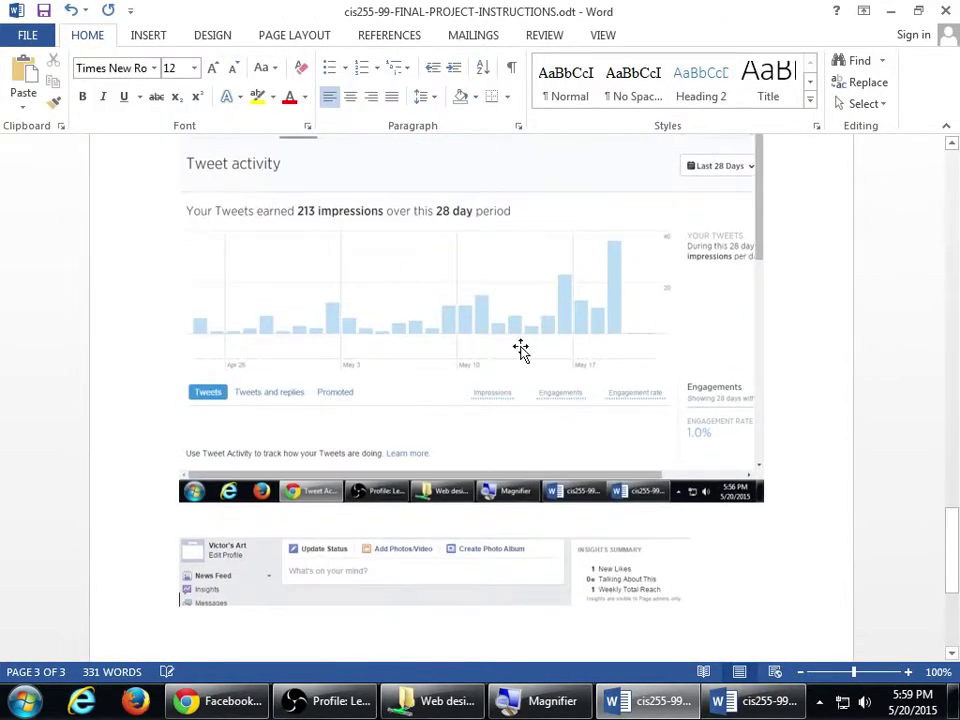
{"action": "left_click", "coordinate": [508, 386]}
{"action": "scroll", "coordinate": [600, 270], "scroll_direction": "up", "scroll_amount": 1}
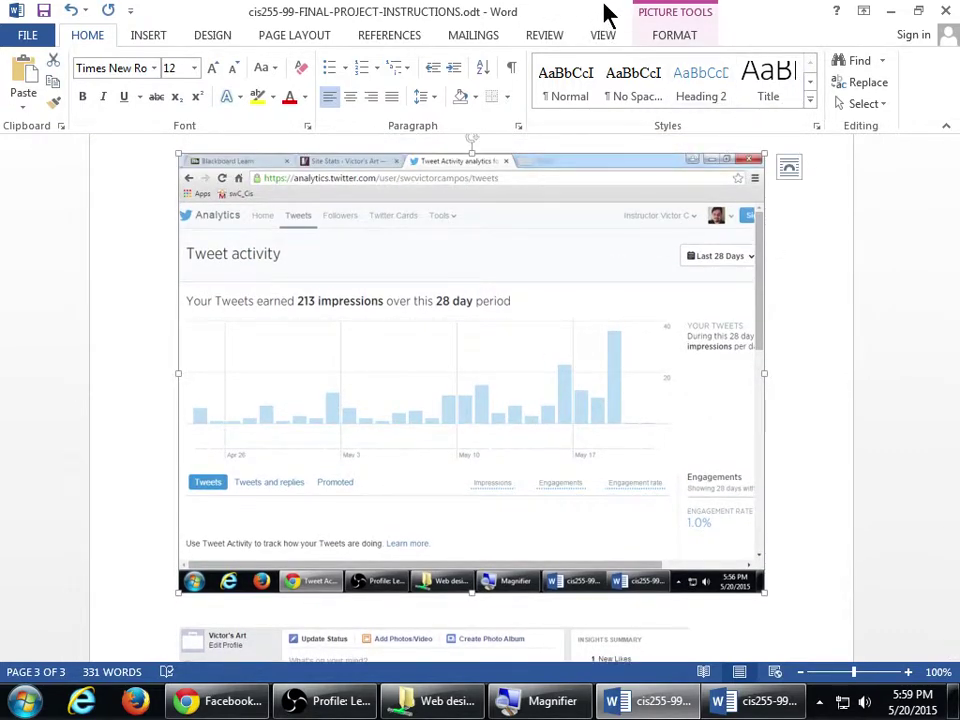
{"action": "left_click", "coordinate": [675, 30]}
{"action": "left_click", "coordinate": [768, 88]}
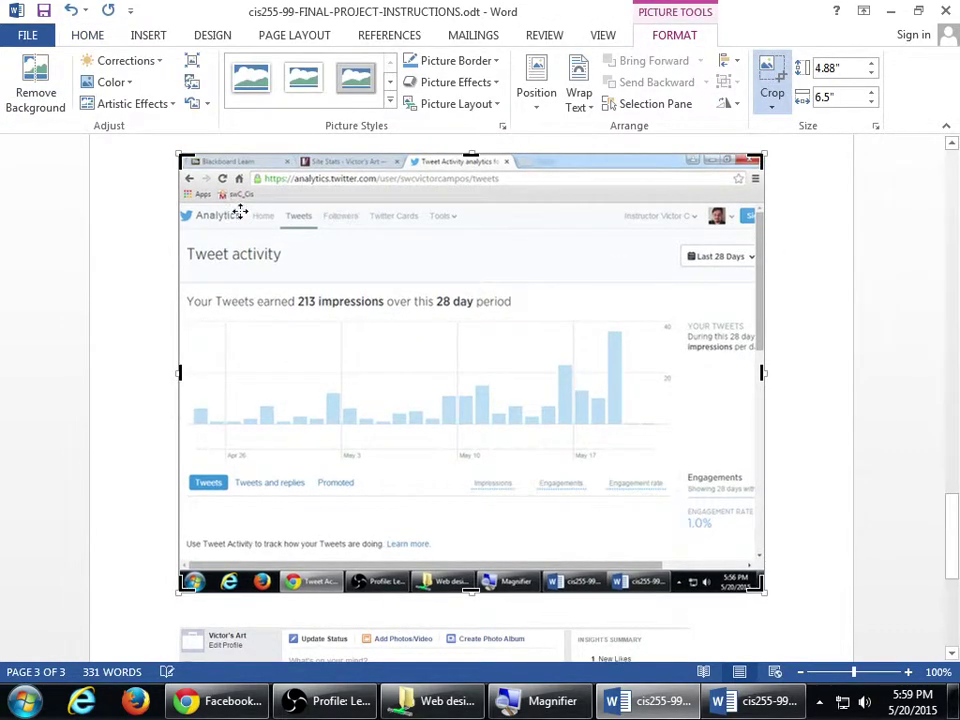
{"action": "left_click_drag", "start_coordinate": [180, 157], "coordinate": [176, 257]}
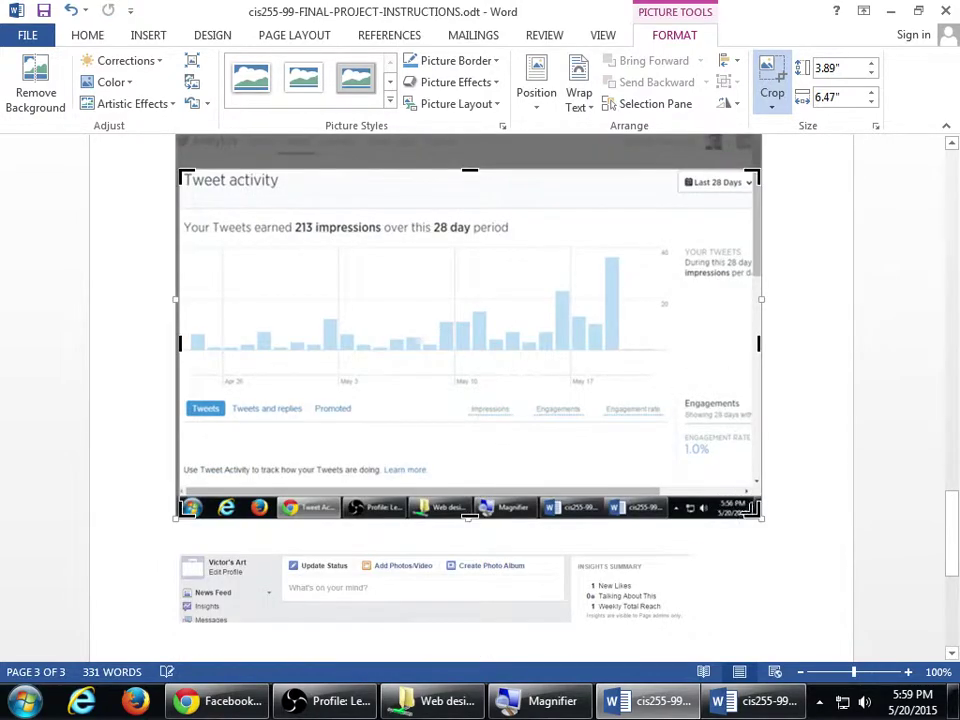
{"action": "left_click_drag", "start_coordinate": [759, 513], "coordinate": [683, 392]}
{"action": "left_click", "coordinate": [681, 392]}
Review the cropped Site Stats, Twitter and Facebook pictures and return to the beginning of the project instructions
{"action": "scroll", "coordinate": [681, 392], "scroll_direction": "up", "scroll_amount": 8}
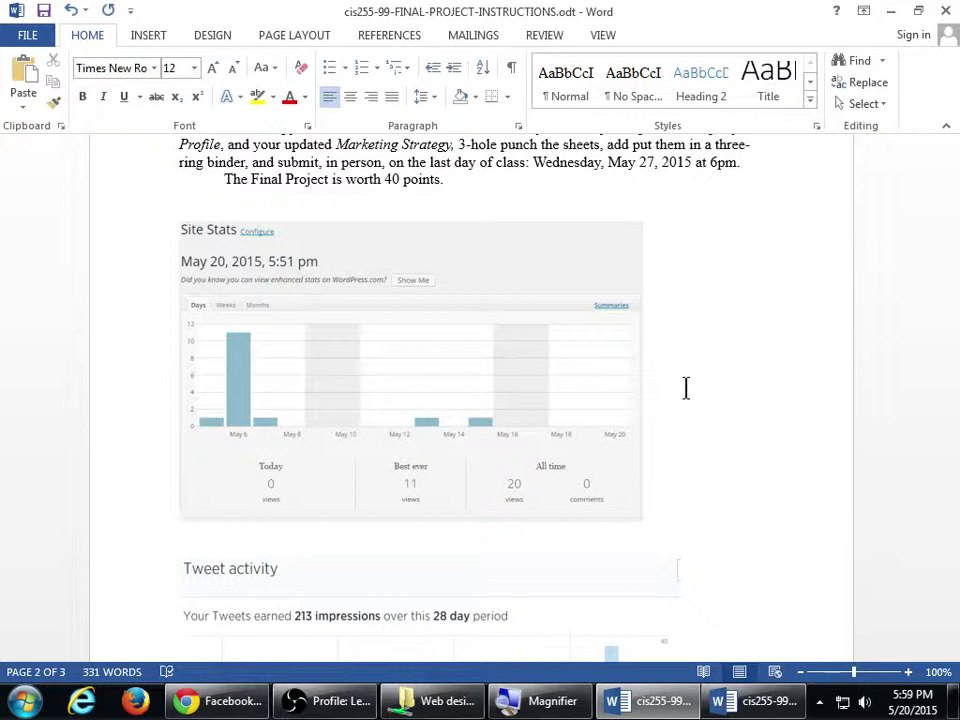
{"action": "scroll", "coordinate": [671, 456], "scroll_direction": "down", "scroll_amount": 12}
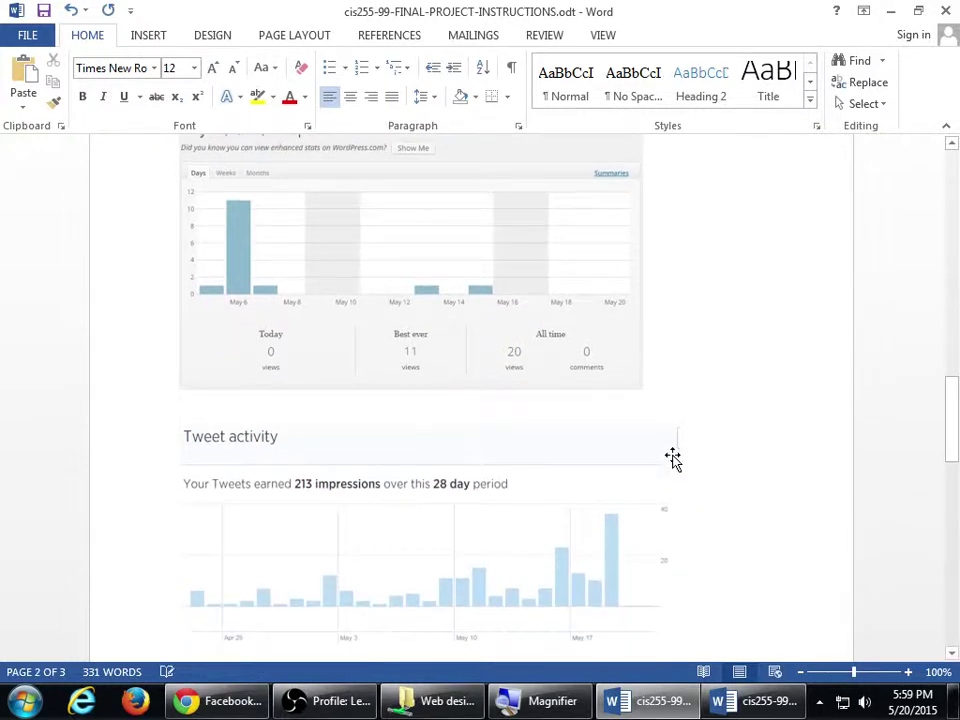
{"action": "scroll", "coordinate": [671, 456], "scroll_direction": "down", "scroll_amount": 10}
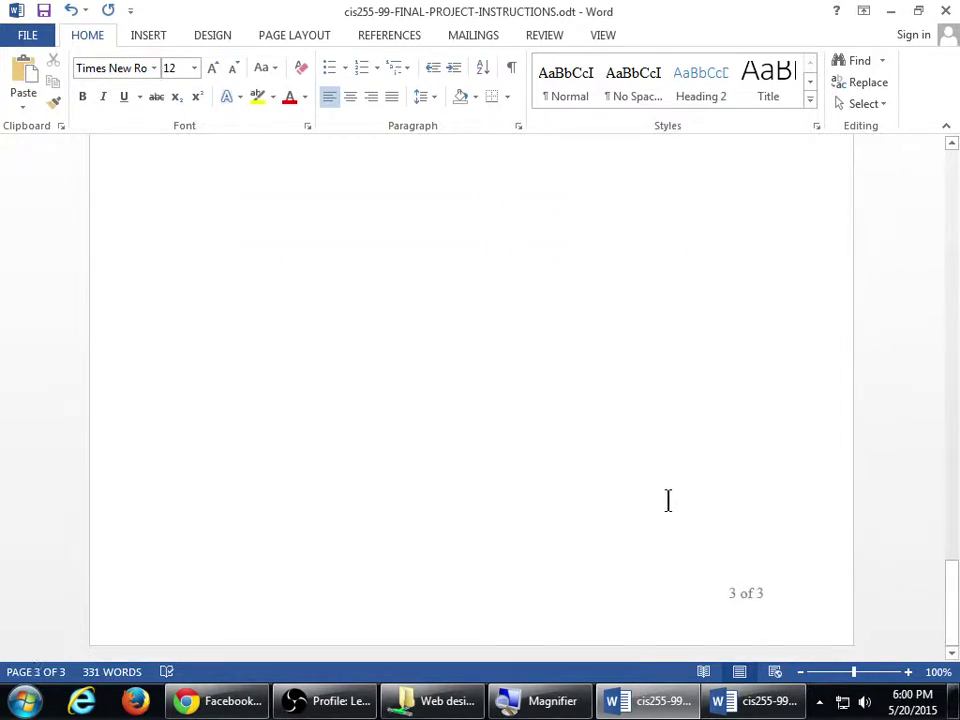
{"action": "scroll", "coordinate": [668, 500], "scroll_direction": "up", "scroll_amount": 10}
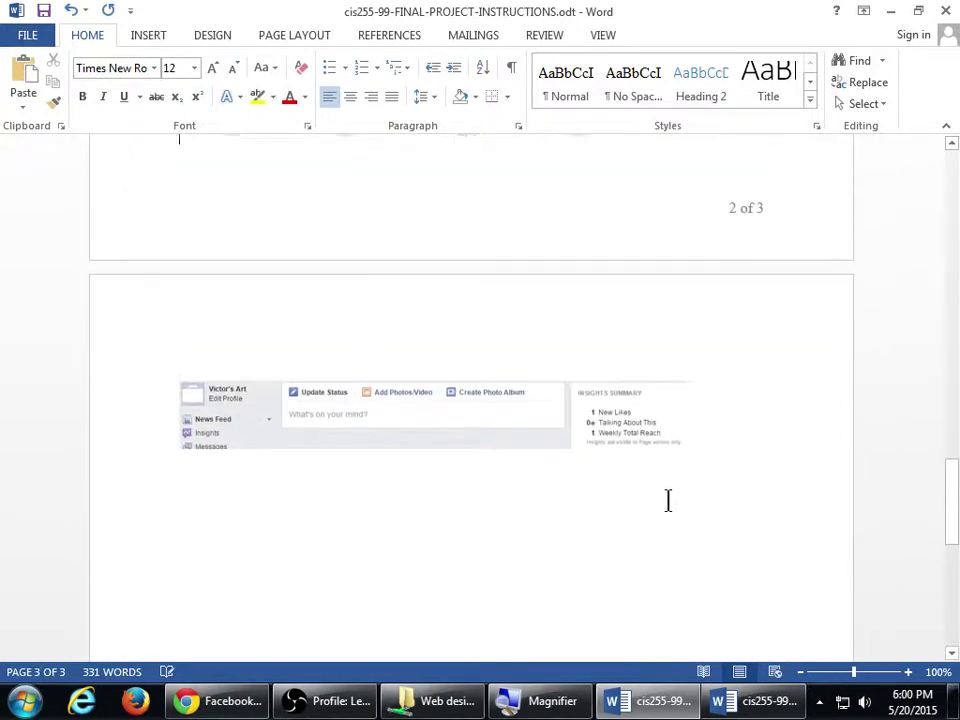
{"action": "scroll", "coordinate": [668, 500], "scroll_direction": "up", "scroll_amount": 10}
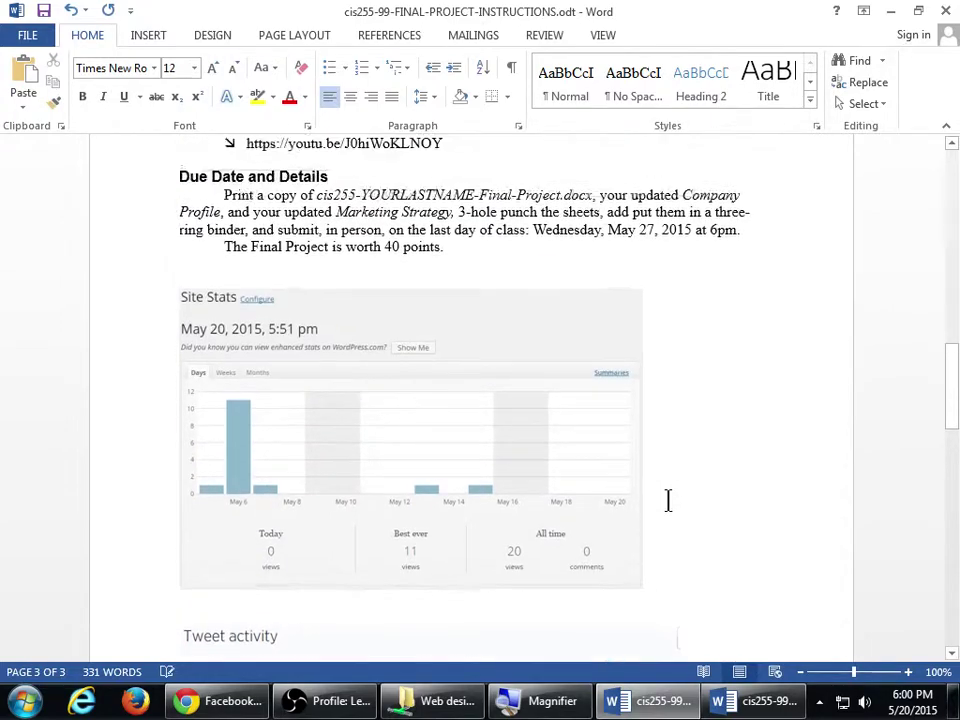
{"action": "scroll", "coordinate": [668, 500], "scroll_direction": "up", "scroll_amount": 10}
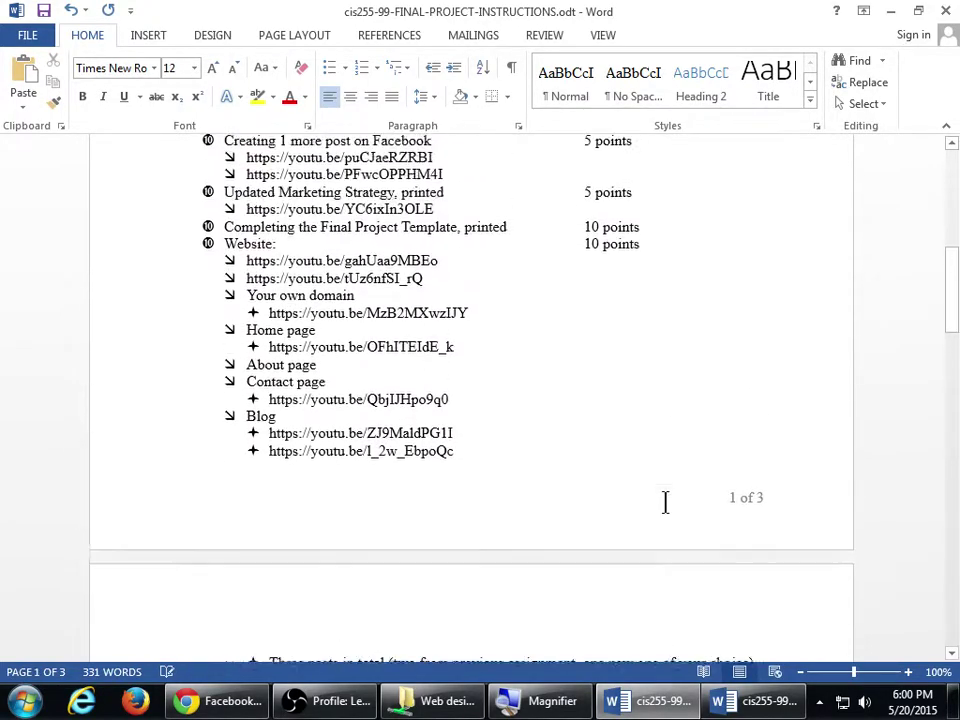
{"action": "scroll", "coordinate": [665, 502], "scroll_direction": "up", "scroll_amount": 8}
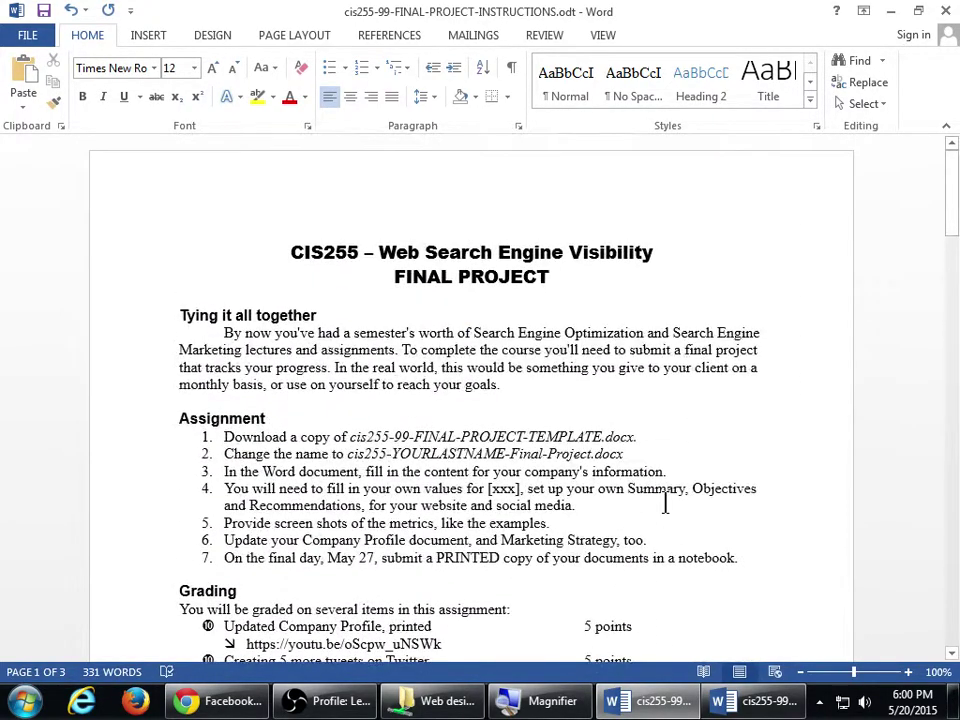
Switch to cis255-99-FINAL-PROJECT-TEMPLATE and review its Website, Twitter and Facebook Analytics sections
{"action": "left_click", "coordinate": [757, 701]}
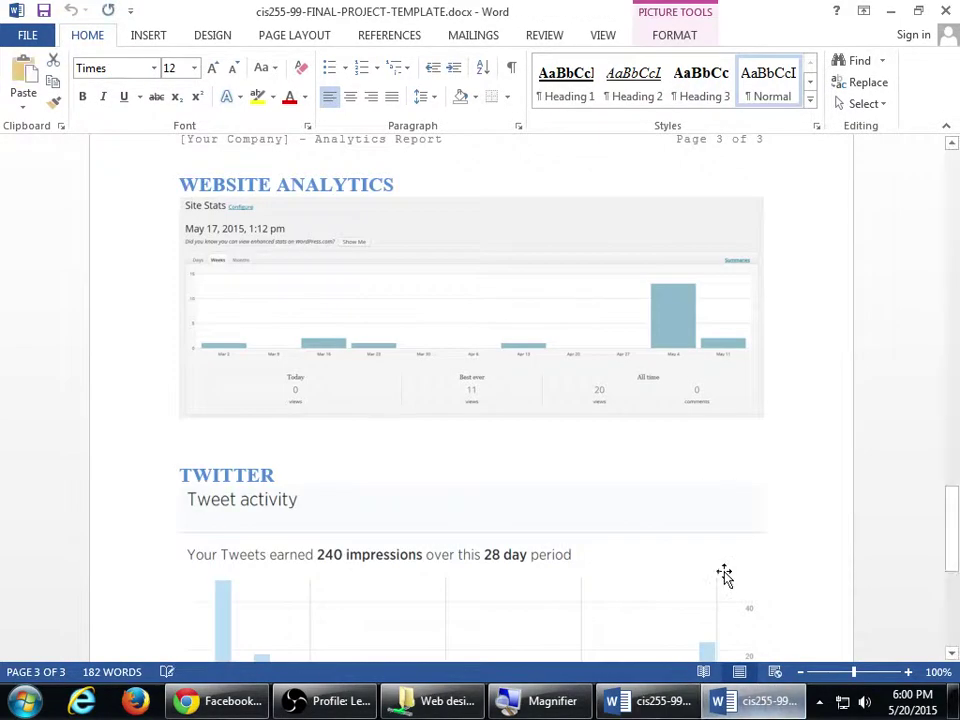
{"action": "scroll", "coordinate": [710, 530], "scroll_direction": "up", "scroll_amount": 14}
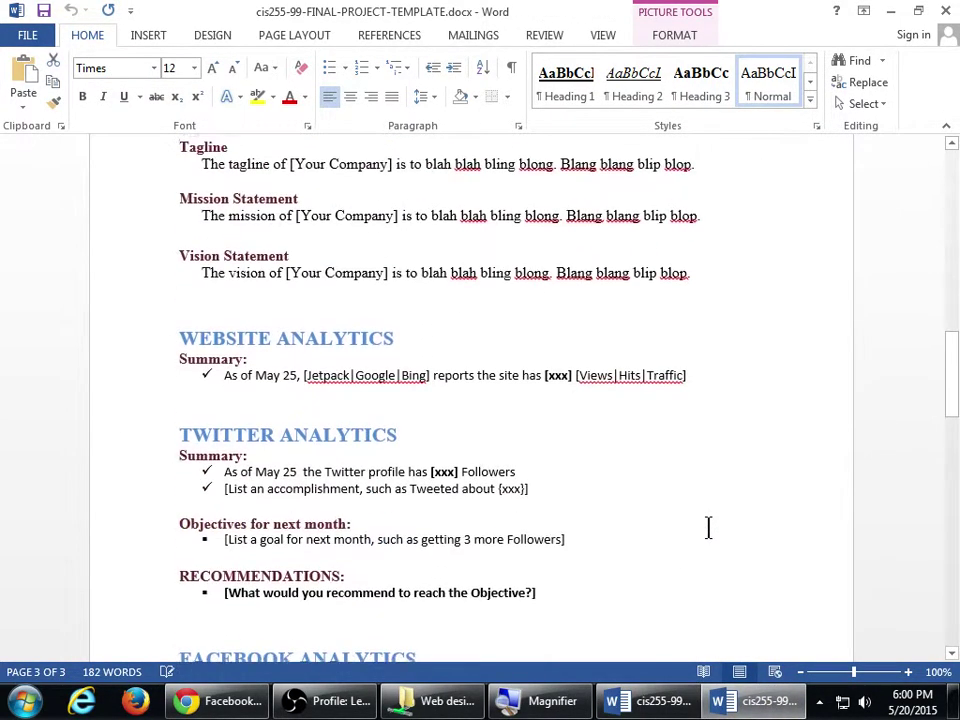
{"action": "scroll", "coordinate": [707, 528], "scroll_direction": "down", "scroll_amount": 3}
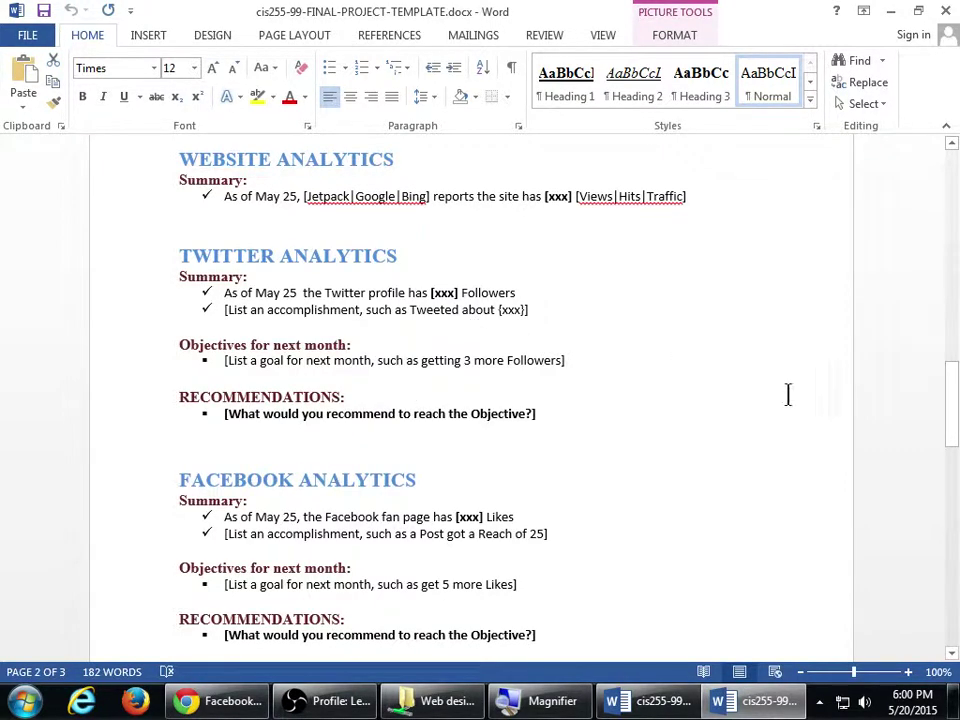
{"action": "scroll", "coordinate": [770, 400], "scroll_direction": "down", "scroll_amount": 2}
{"action": "scroll", "coordinate": [764, 403], "scroll_direction": "up", "scroll_amount": 6}
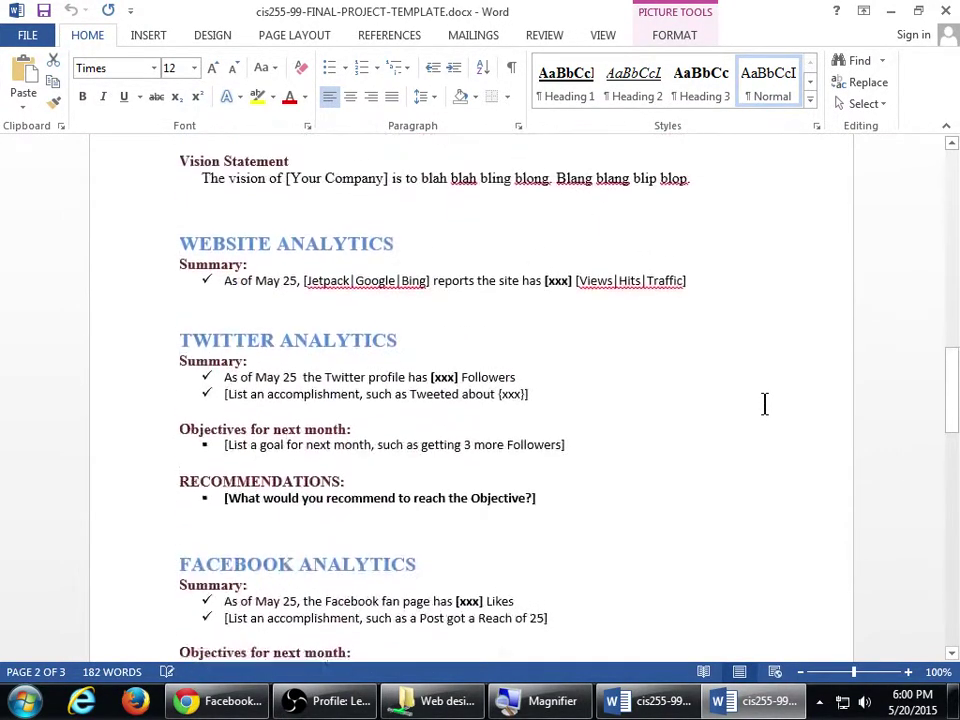
Look over the template's Company Information section, switch to cis255-99-FINAL-PROJECT-INSTRUCTIONS and review the Assignment and Grading lists
{"action": "scroll", "coordinate": [764, 403], "scroll_direction": "up", "scroll_amount": 4}
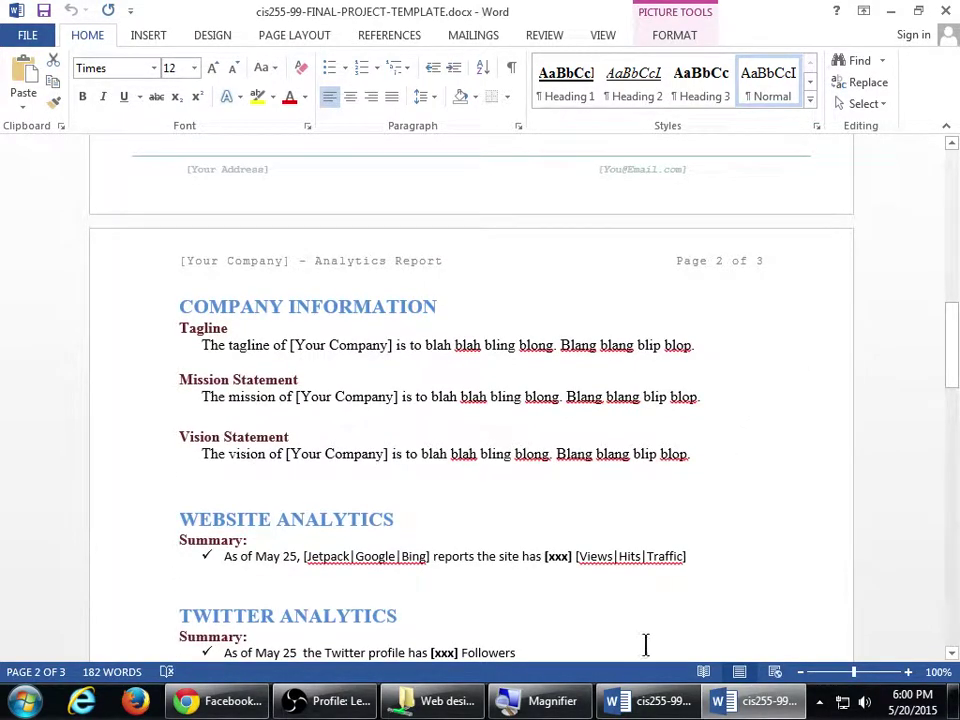
{"action": "mouse_move", "coordinate": [430, 700]}
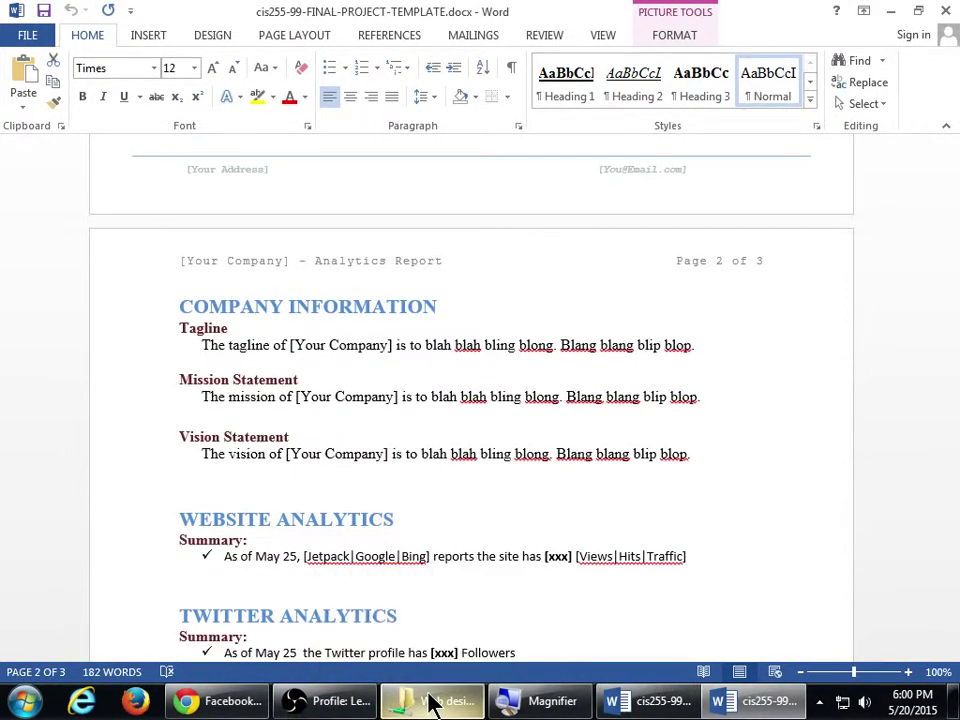
{"action": "key", "text": "super+d"}
{"action": "double_click", "coordinate": [24, 528]}
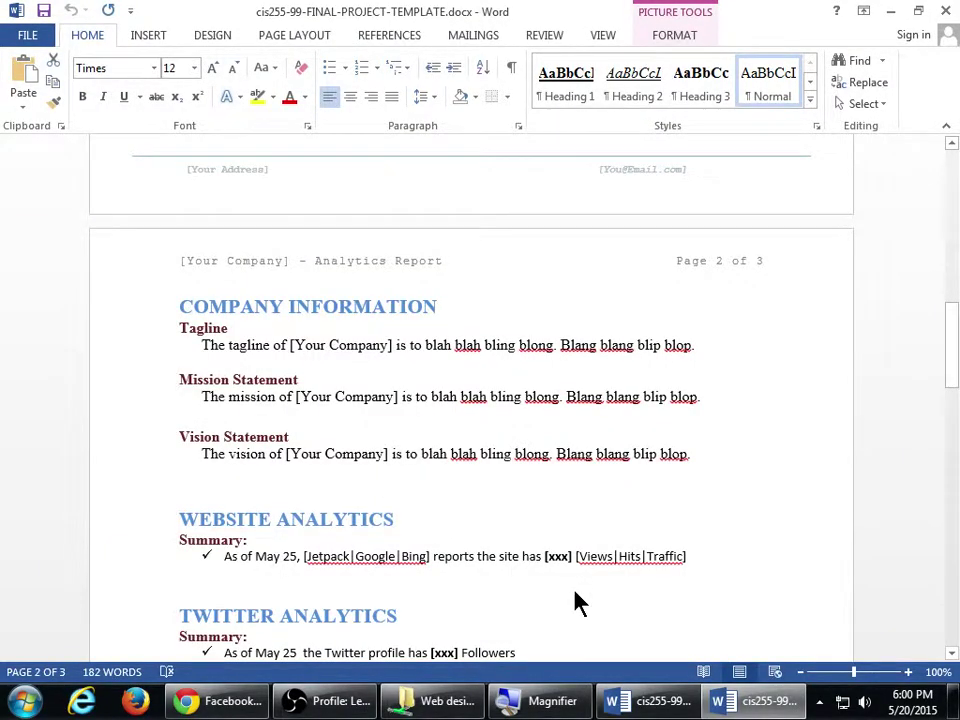
{"action": "key", "text": "super+d"}
{"action": "double_click", "coordinate": [18, 550]}
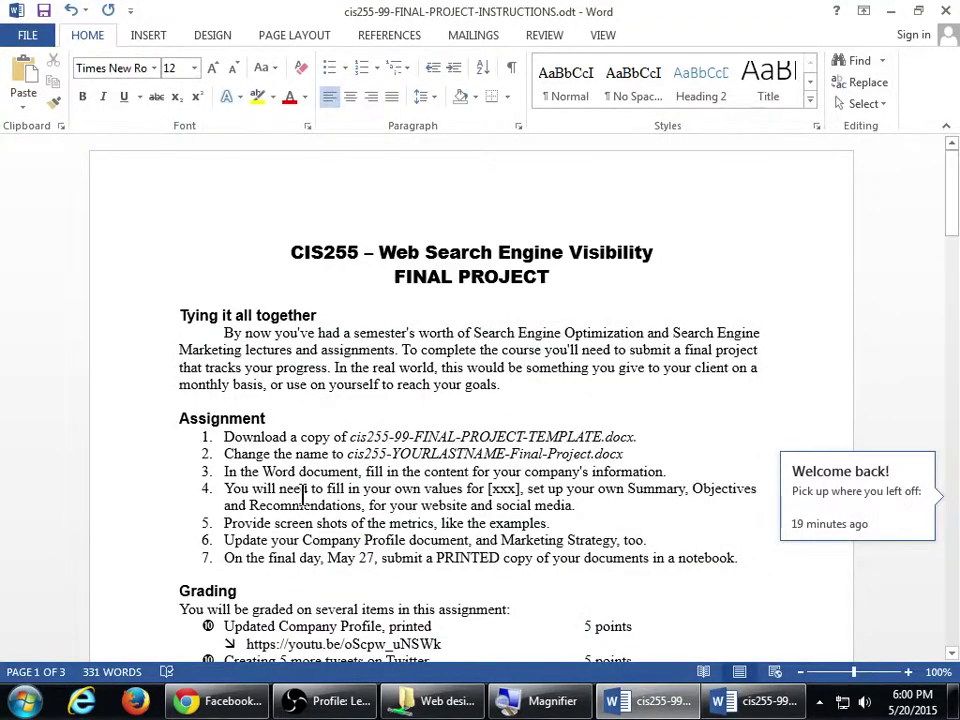
{"action": "scroll", "coordinate": [440, 440], "scroll_direction": "down", "scroll_amount": 6}
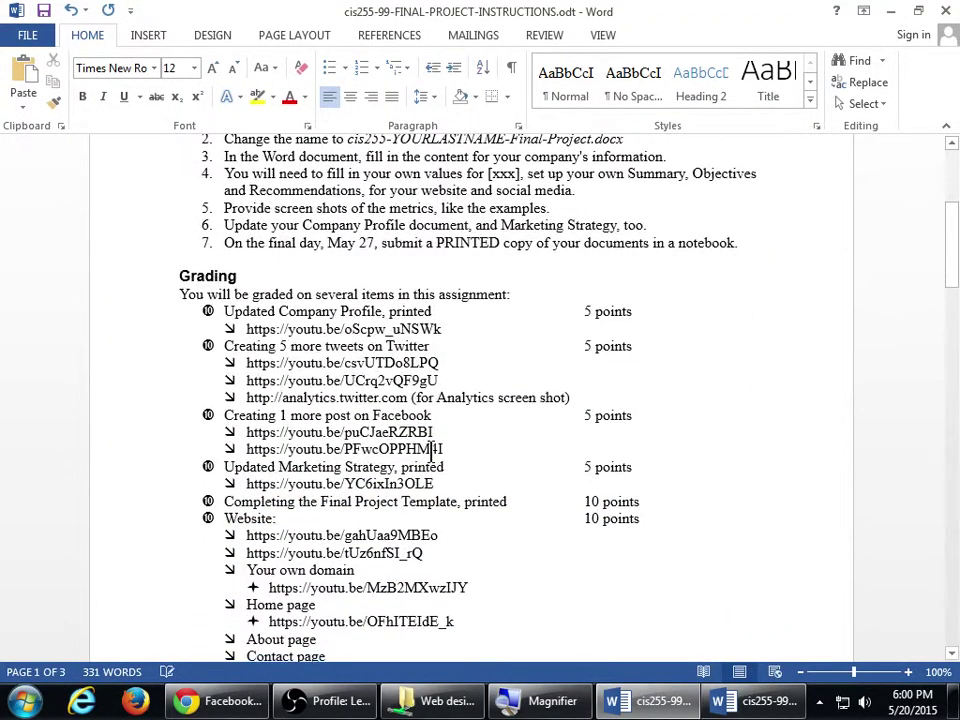
{"action": "scroll", "coordinate": [432, 449], "scroll_direction": "down", "scroll_amount": 1}
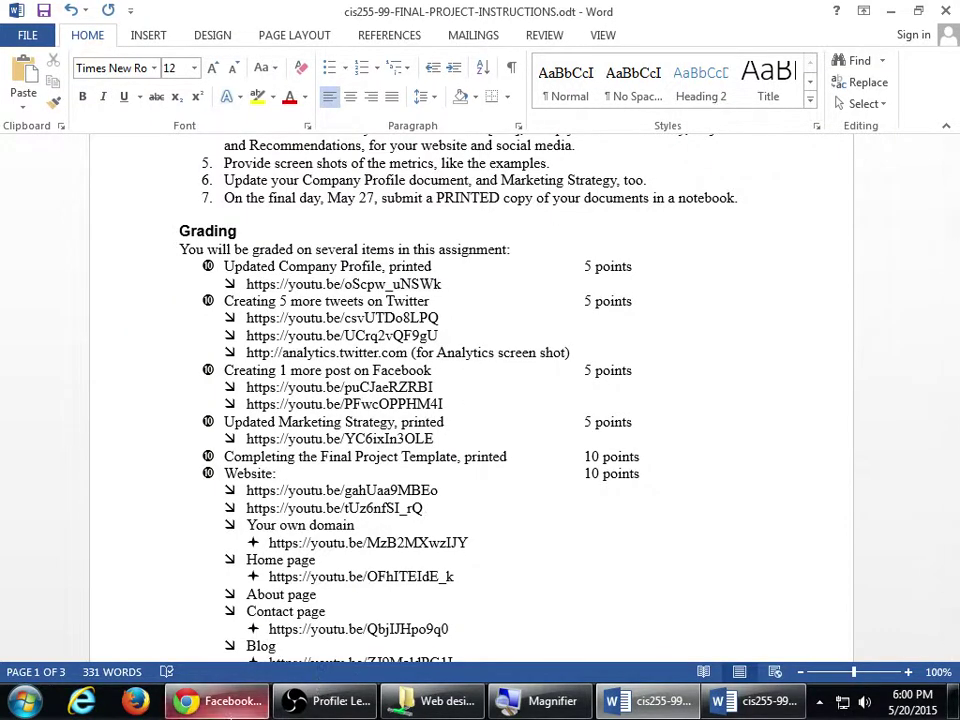
Switch to Chrome, load twitter.com in place of the Tweet activity page and look at its profile and settings menu
{"action": "left_click", "coordinate": [254, 706]}
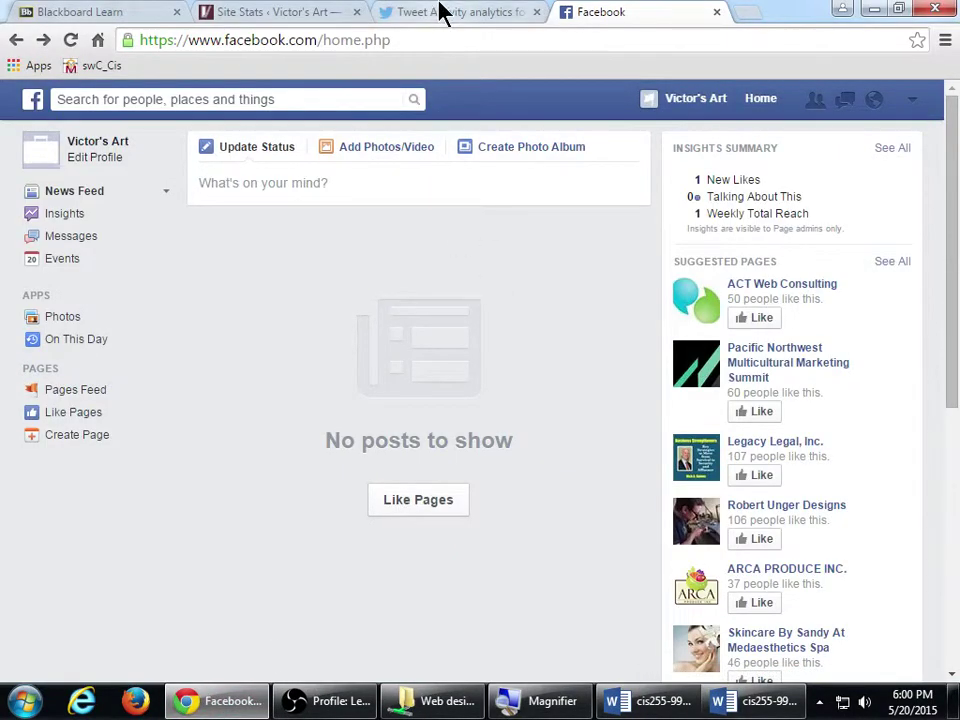
{"action": "left_click", "coordinate": [441, 11]}
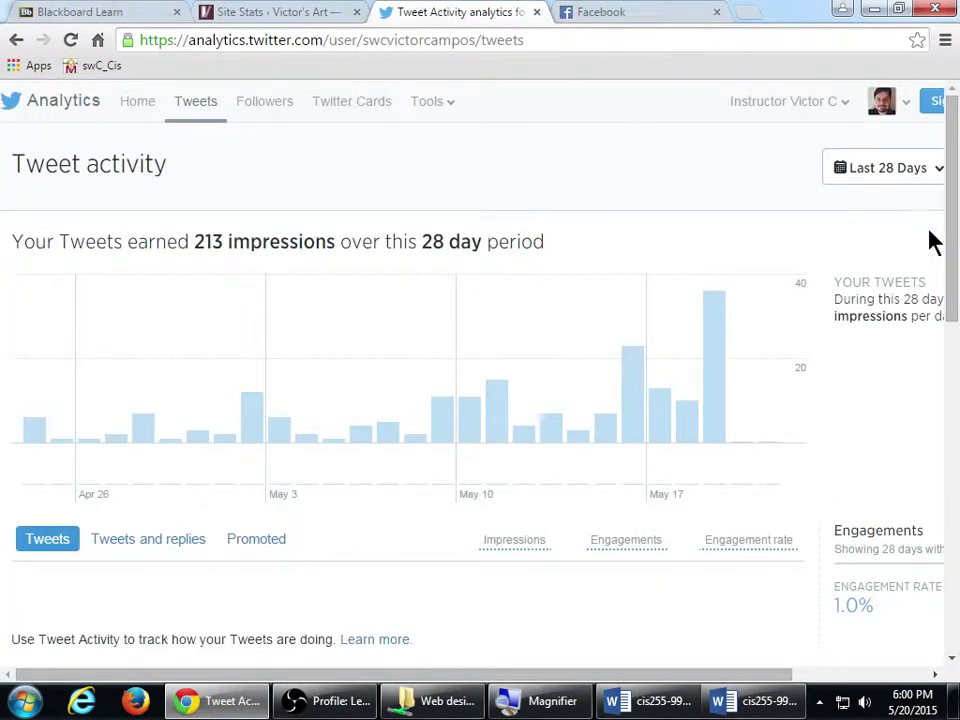
{"action": "left_click", "coordinate": [245, 42]}
{"action": "type", "text": "twi"}
{"action": "key", "text": "Return"}
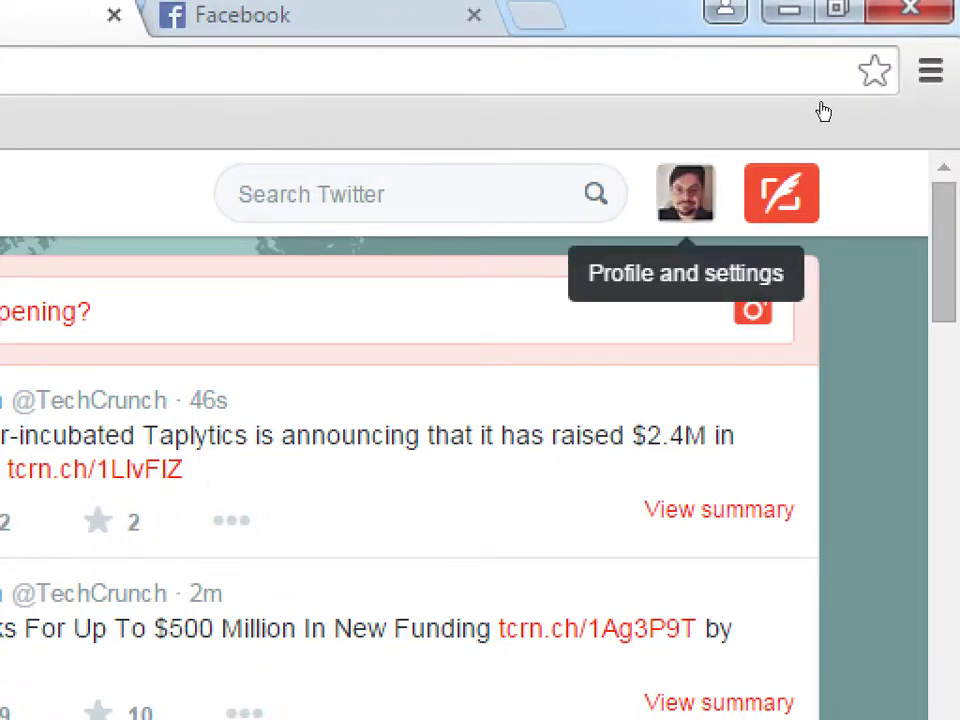
{"action": "left_click", "coordinate": [686, 192]}
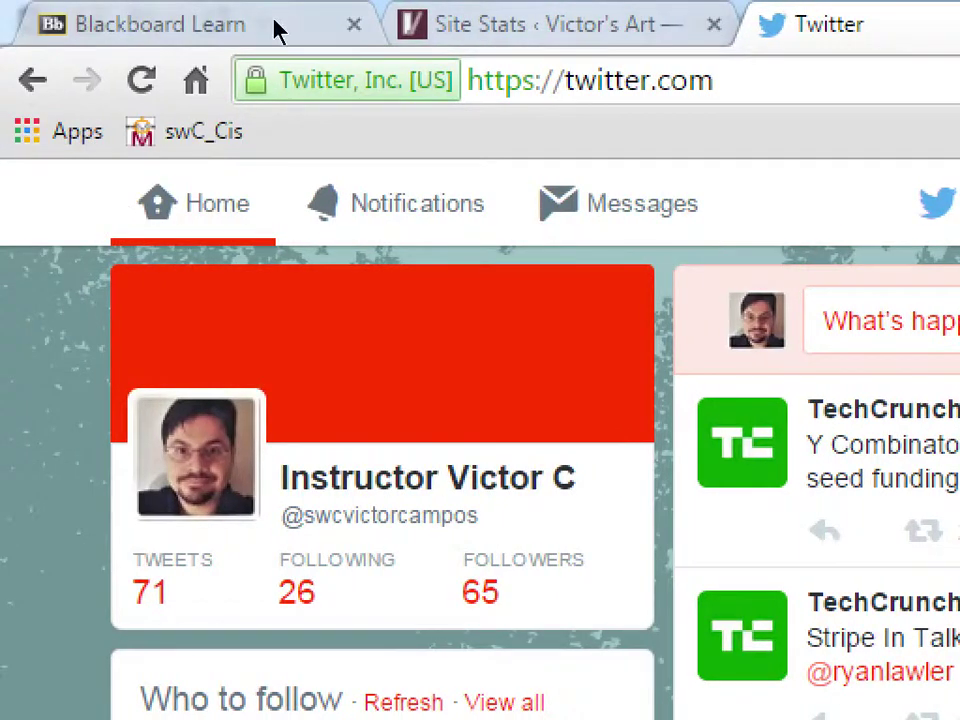
Change the address from the Twitter home page to analytics.twitter.com and load it
{"action": "left_click", "coordinate": [598, 80]}
{"action": "left_click", "coordinate": [598, 80]}
{"action": "type", "text": "analyt"}
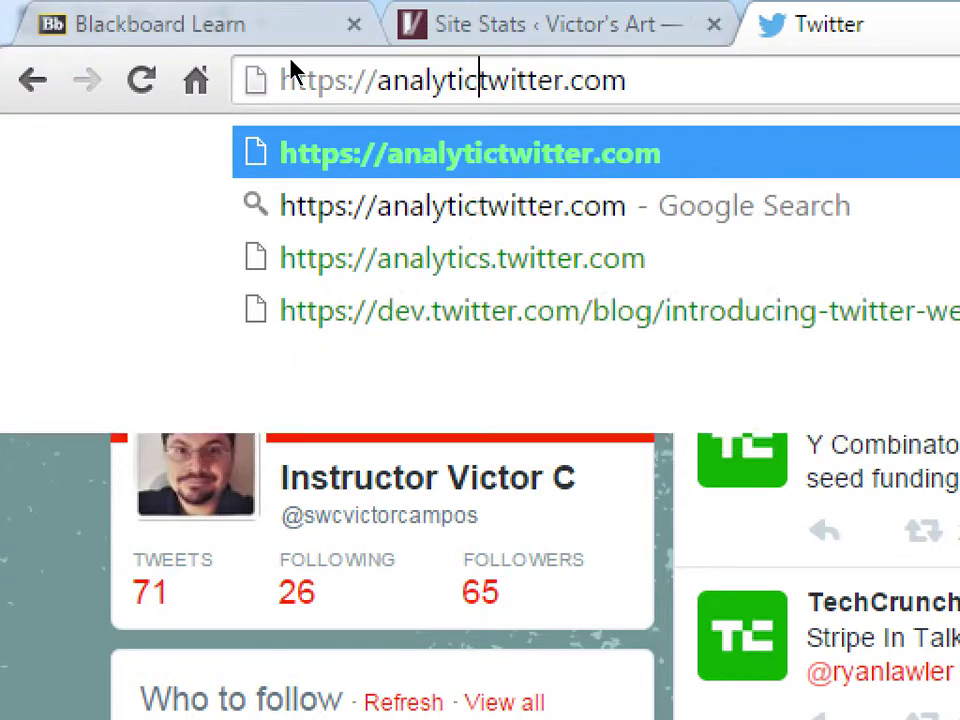
{"action": "type", "text": "ics."}
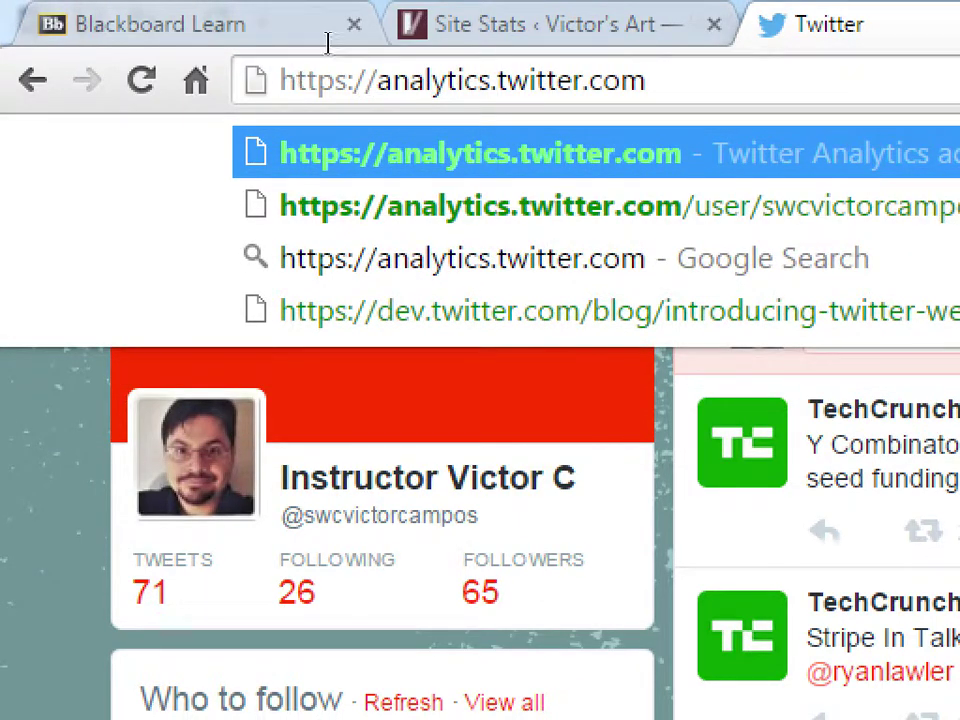
{"action": "key", "text": "End"}
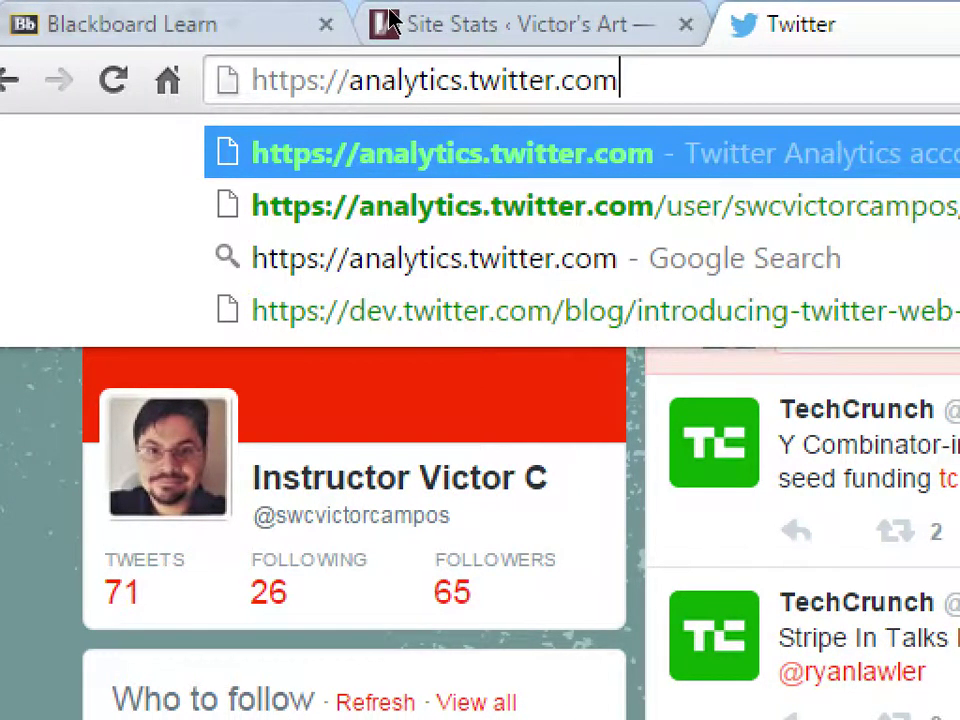
{"action": "key", "text": "Return"}
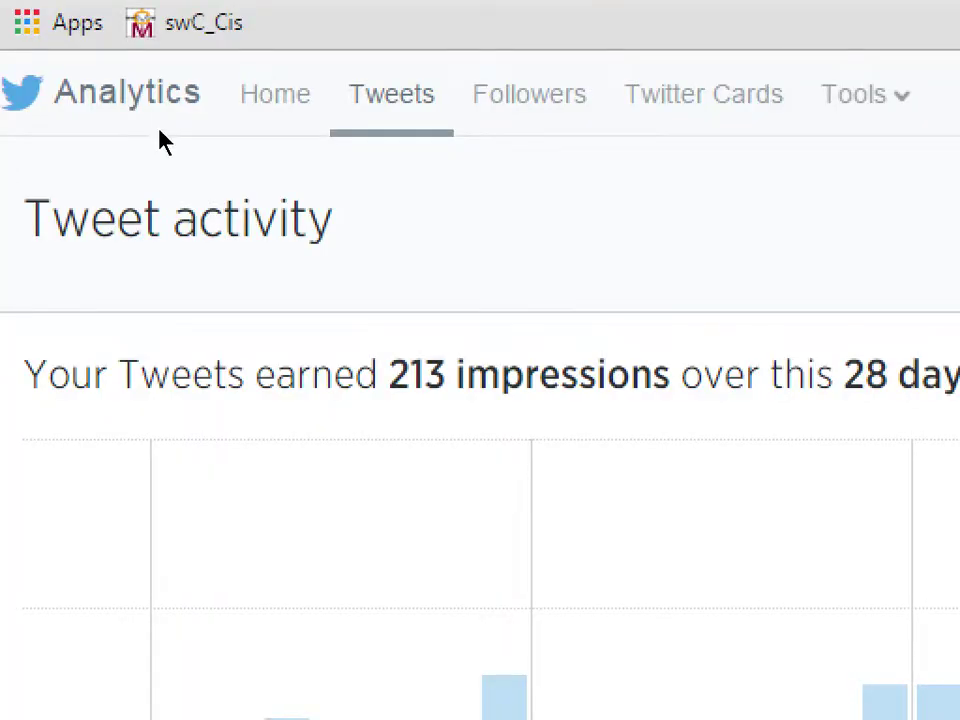
Examine the Twitter Analytics Home summary, Tweets activity, Followers dashboard and the available Tools options
{"action": "left_click", "coordinate": [105, 208]}
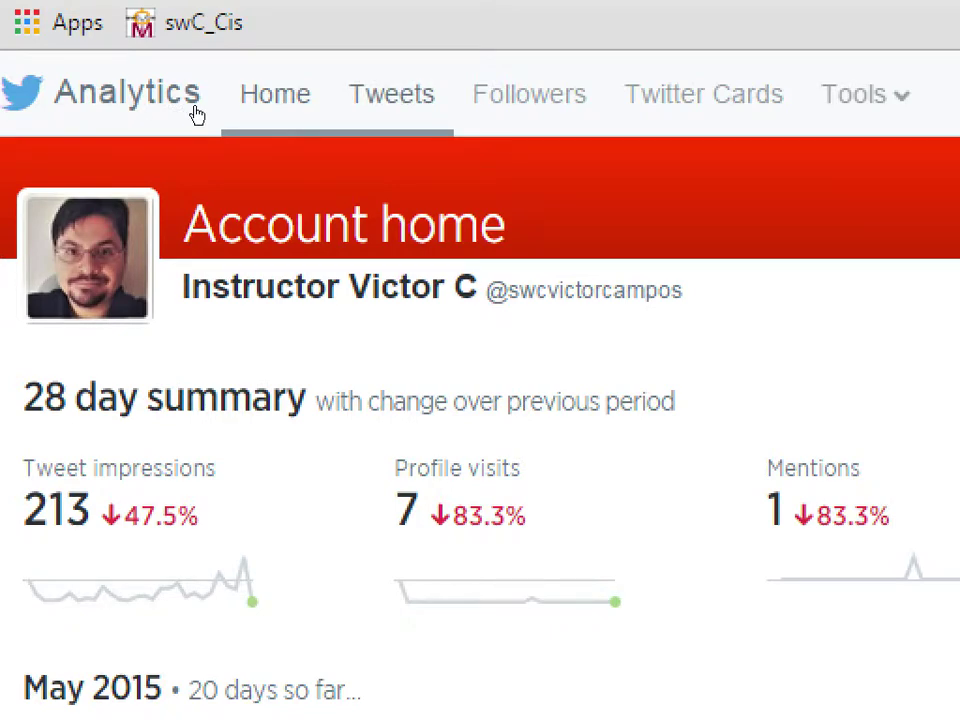
{"action": "scroll", "coordinate": [146, 365], "scroll_direction": "down", "scroll_amount": 5}
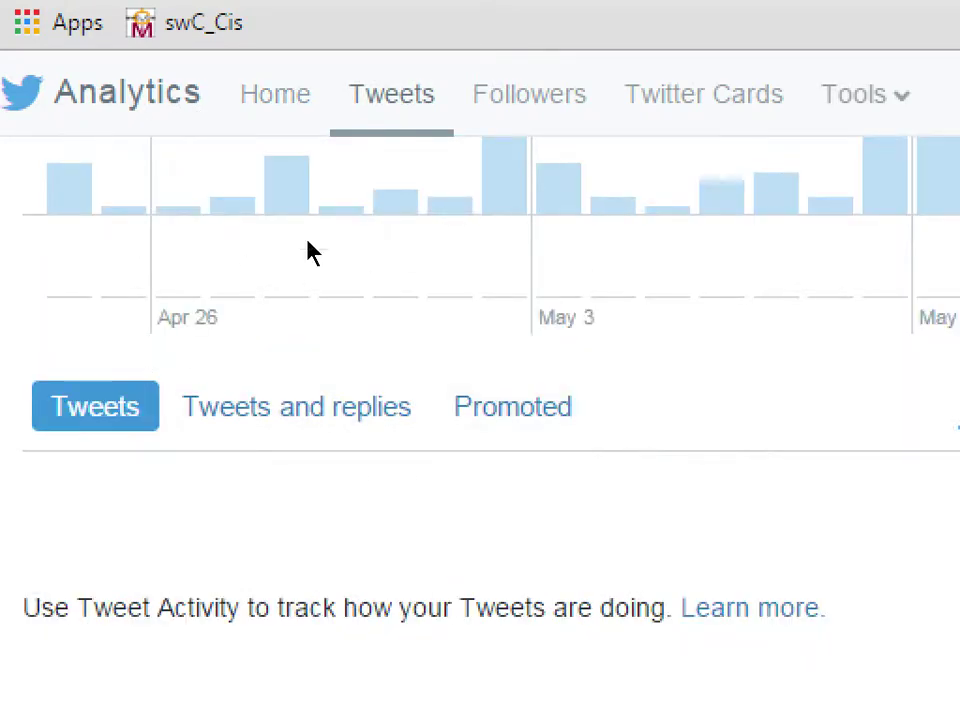
{"action": "scroll", "coordinate": [253, 300], "scroll_direction": "up", "scroll_amount": 2}
{"action": "scroll", "coordinate": [257, 300], "scroll_direction": "up", "scroll_amount": 2}
{"action": "left_click", "coordinate": [150, 100]}
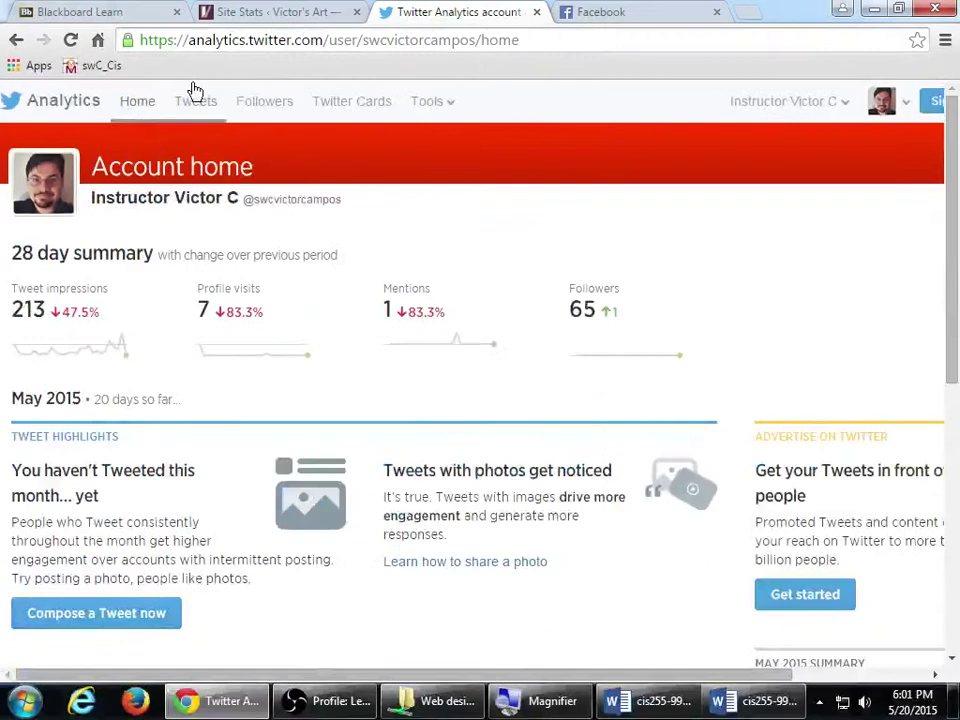
{"action": "left_click", "coordinate": [257, 108]}
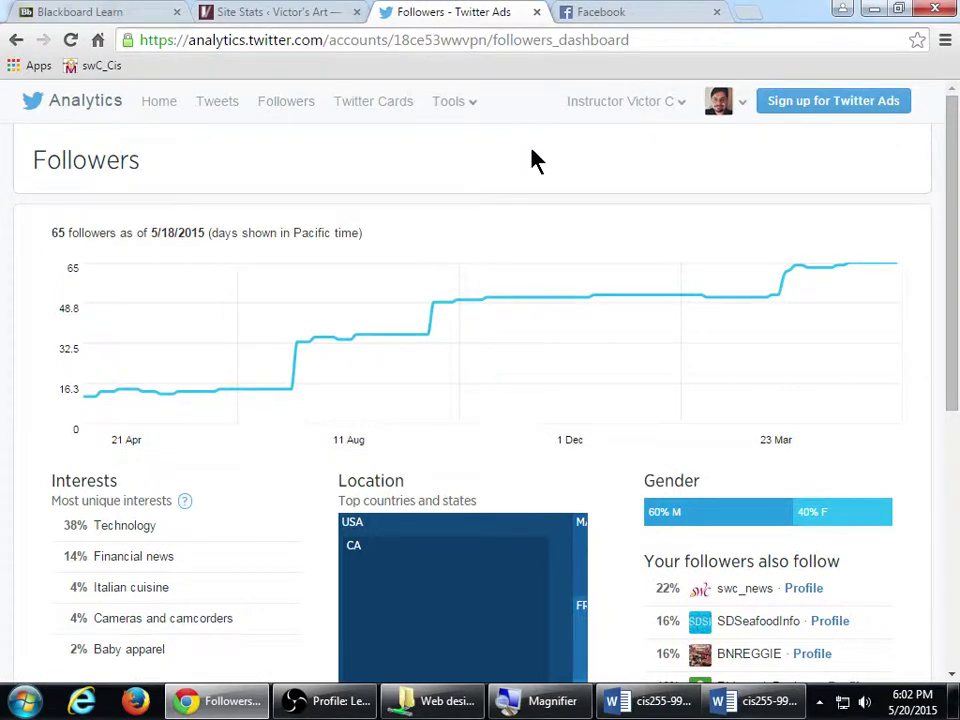
{"action": "left_click", "coordinate": [457, 104]}
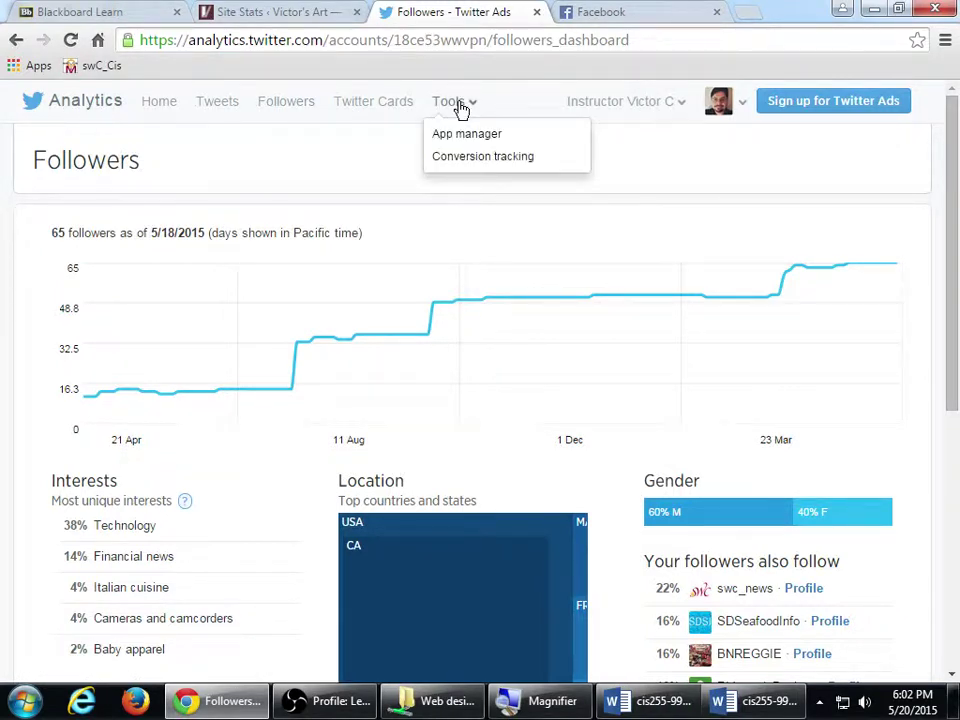
{"action": "left_click", "coordinate": [703, 172]}
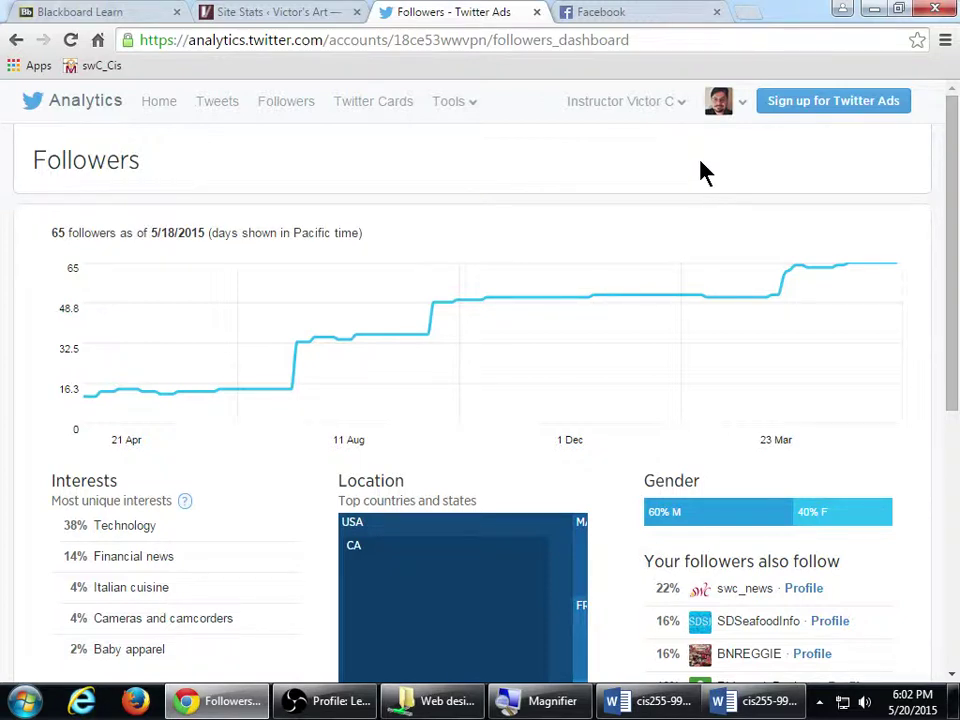
{"action": "left_click", "coordinate": [274, 12]}
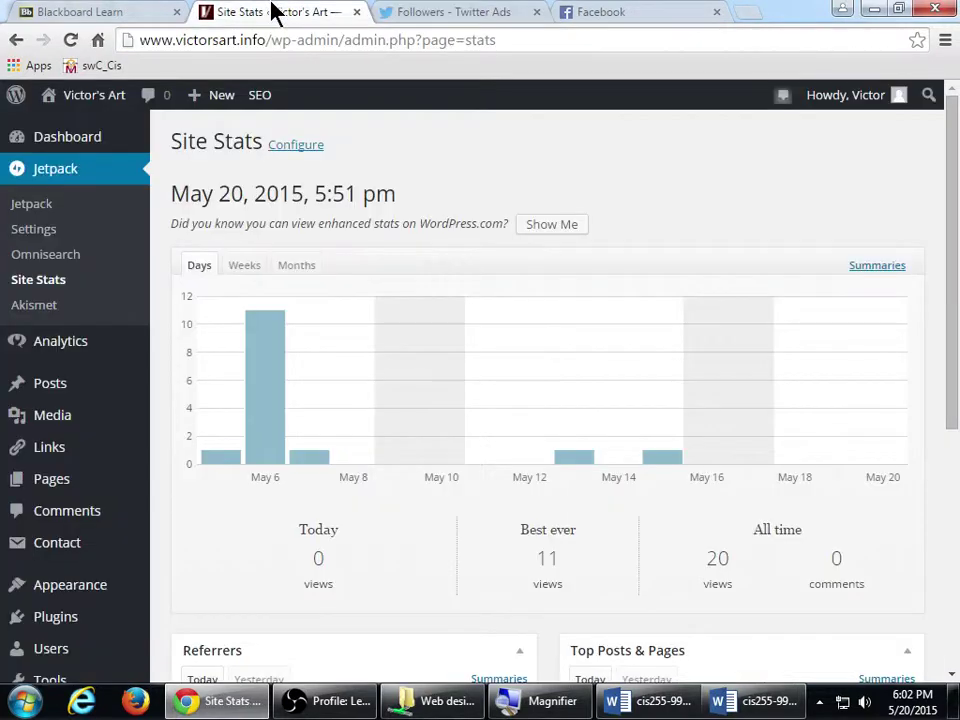
{"action": "mouse_move", "coordinate": [104, 150]}
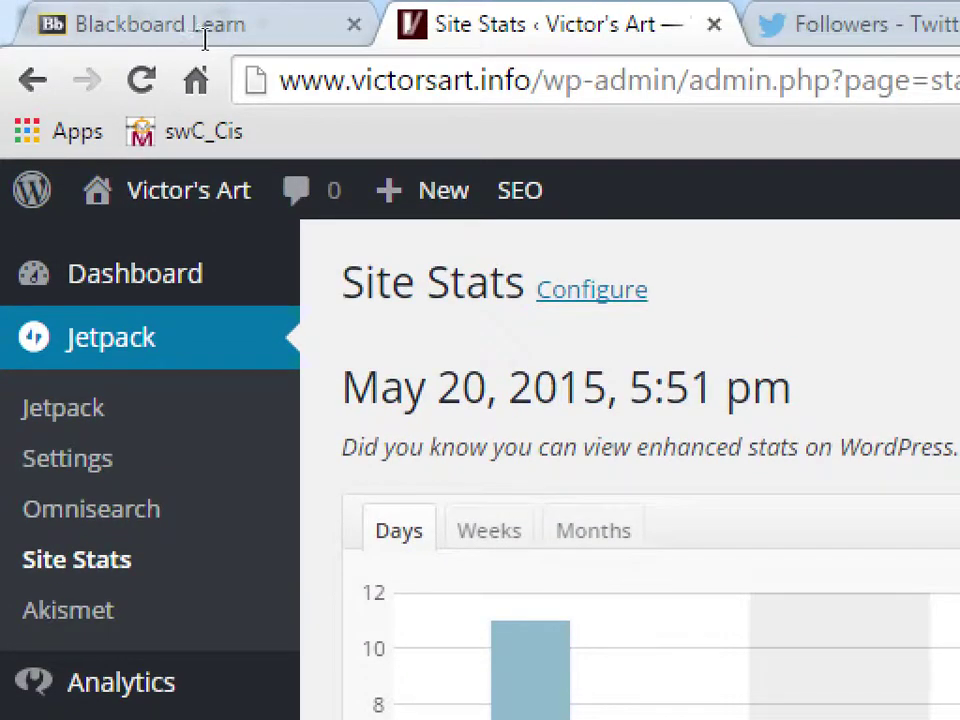
{"action": "key", "text": "ctrl+l"}
{"action": "key", "text": "Left"}
{"action": "key", "text": "Right"}
{"action": "key", "text": "Right"}
{"action": "key", "text": "Right"}
{"action": "key", "text": "Right"}
{"action": "key", "text": "Right"}
{"action": "key", "text": "Right"}
{"action": "key", "text": "Right"}
{"action": "key", "text": "Right"}
{"action": "key", "text": "Right"}
{"action": "key", "text": "Right"}
{"action": "key", "text": "Right"}
{"action": "key", "text": "Right"}
{"action": "key", "text": "Right"}
{"action": "key", "text": "Right"}
{"action": "key", "text": "Right"}
{"action": "key", "text": "Right"}
{"action": "key", "text": "Right"}
{"action": "key", "text": "Right"}
{"action": "key", "text": "Right"}
{"action": "key", "text": "shift+Home"}
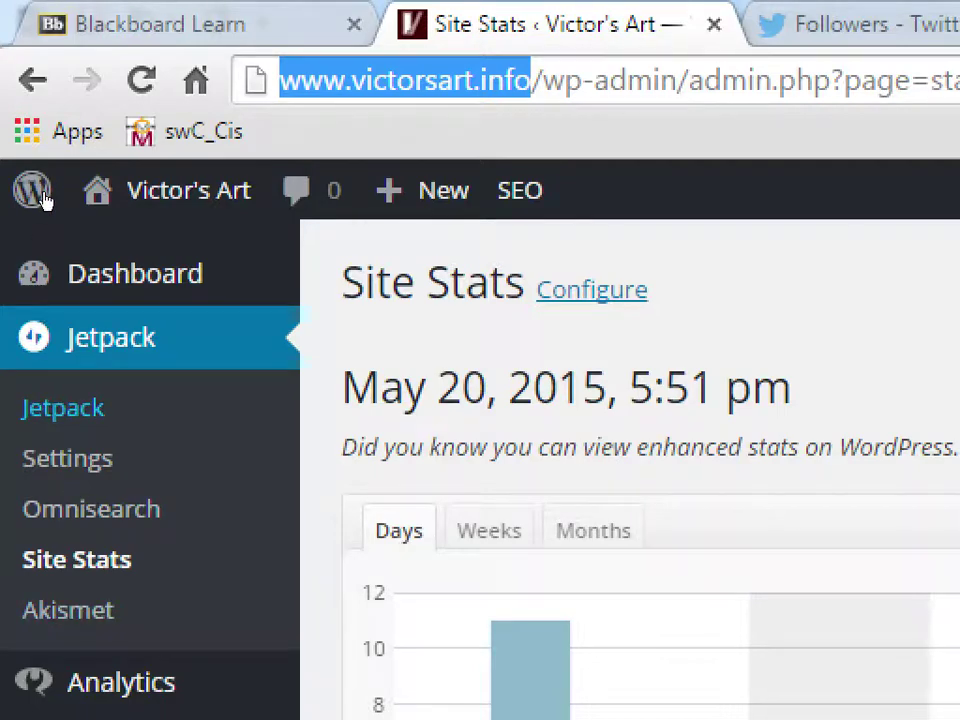
Open the WordPress Dashboard and enter wordpress.com as the address without loading it
{"action": "left_click", "coordinate": [44, 284]}
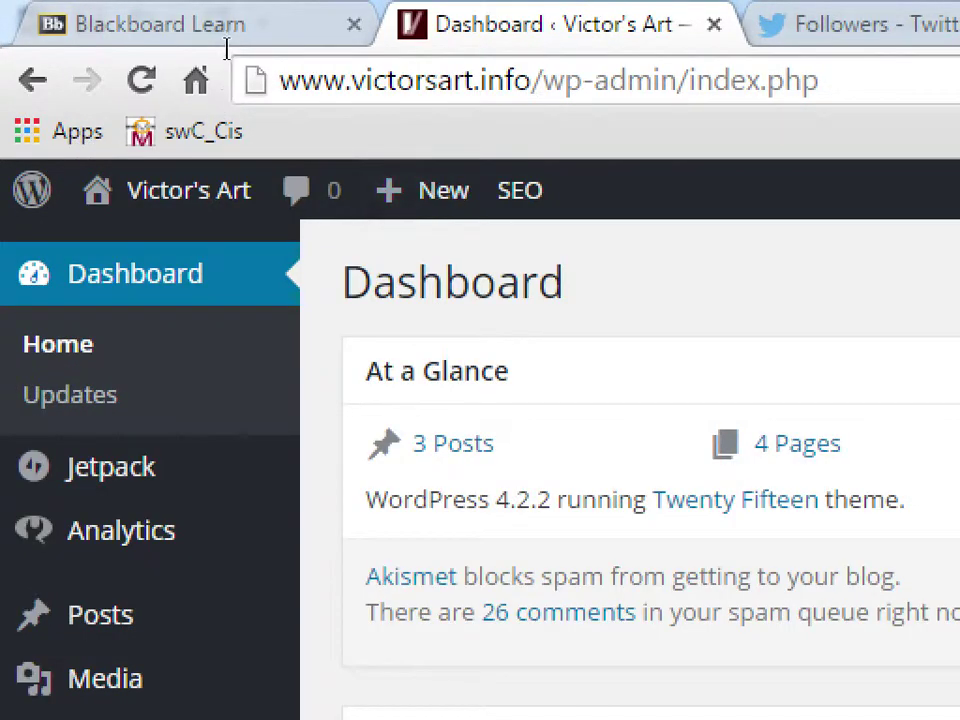
{"action": "left_click", "coordinate": [230, 58]}
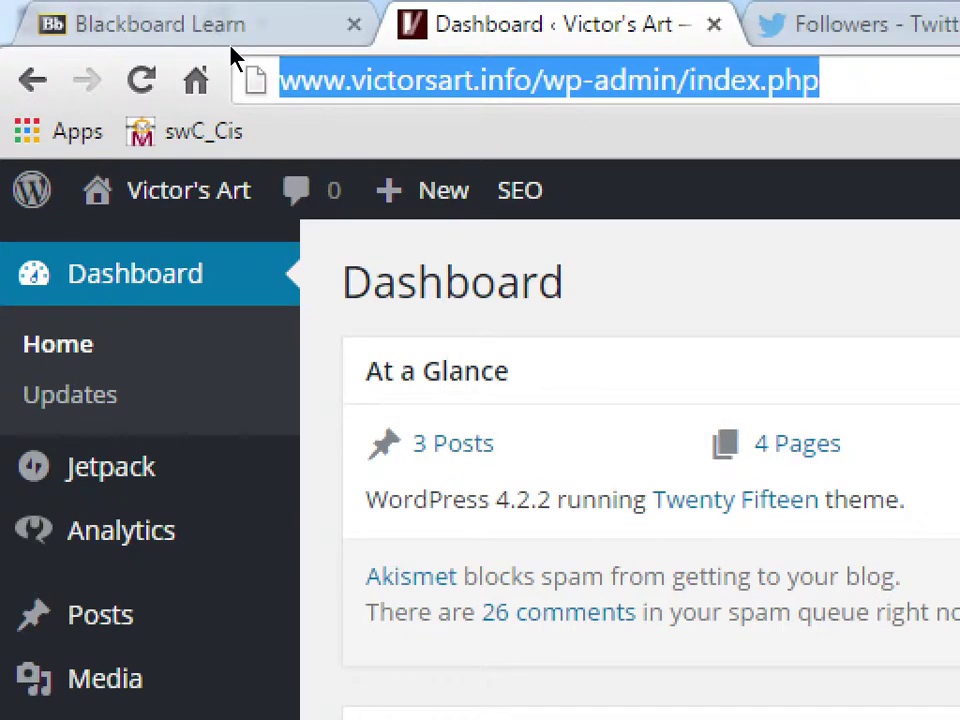
{"action": "type", "text": "wordpress.com"}
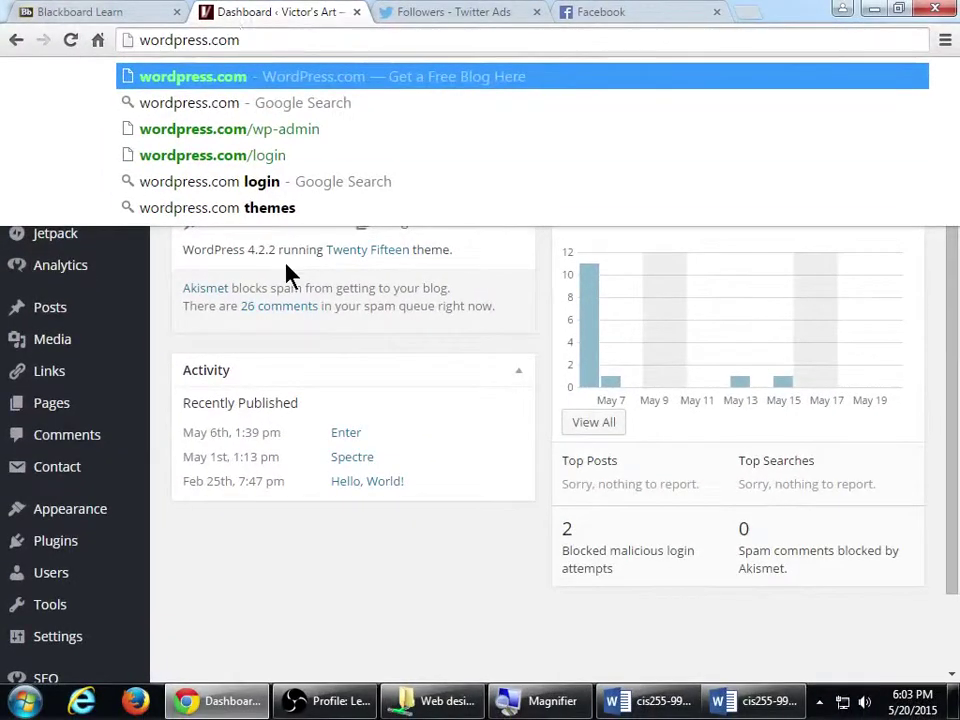
{"action": "left_click", "coordinate": [476, 557]}
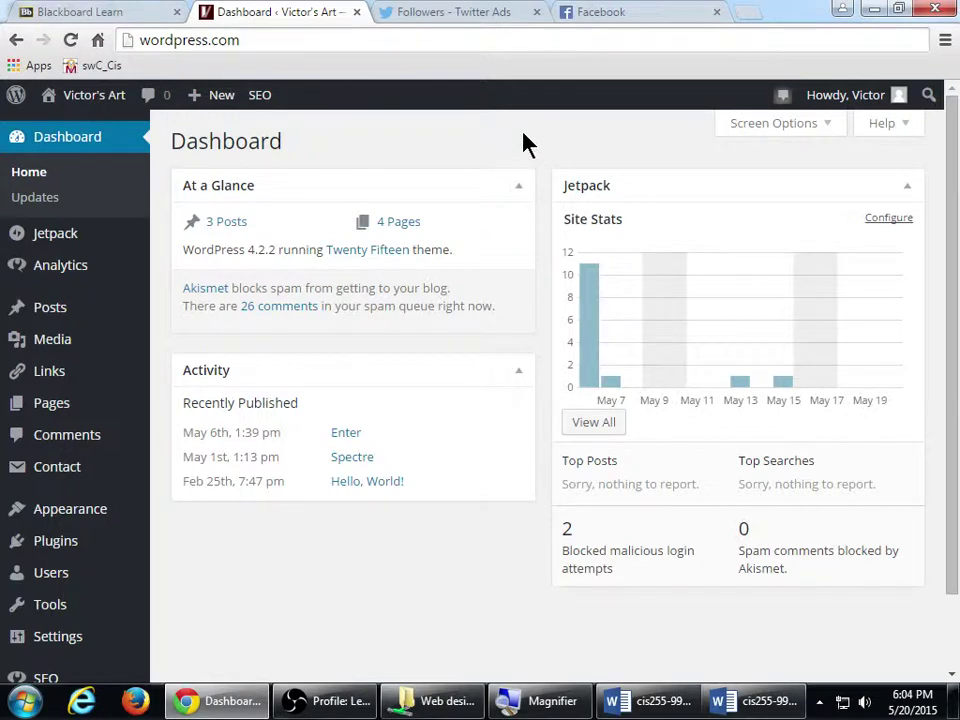
Revisit the Twitter Followers dashboard and the Facebook home page, and switch to Open Broadcaster Software
{"action": "left_click", "coordinate": [463, 11]}
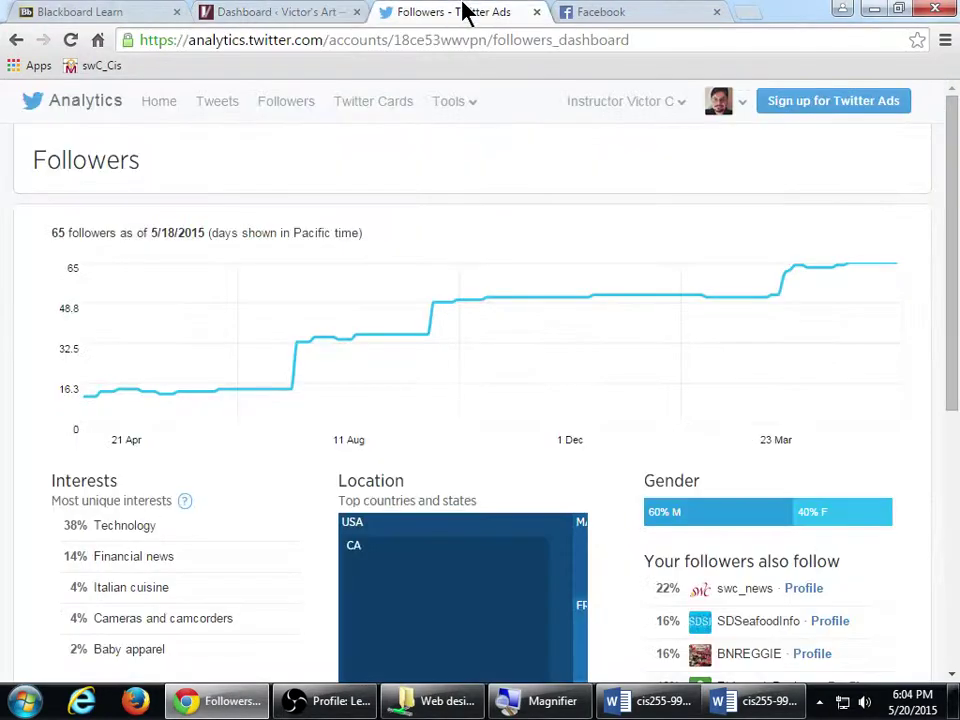
{"action": "left_click", "coordinate": [600, 11]}
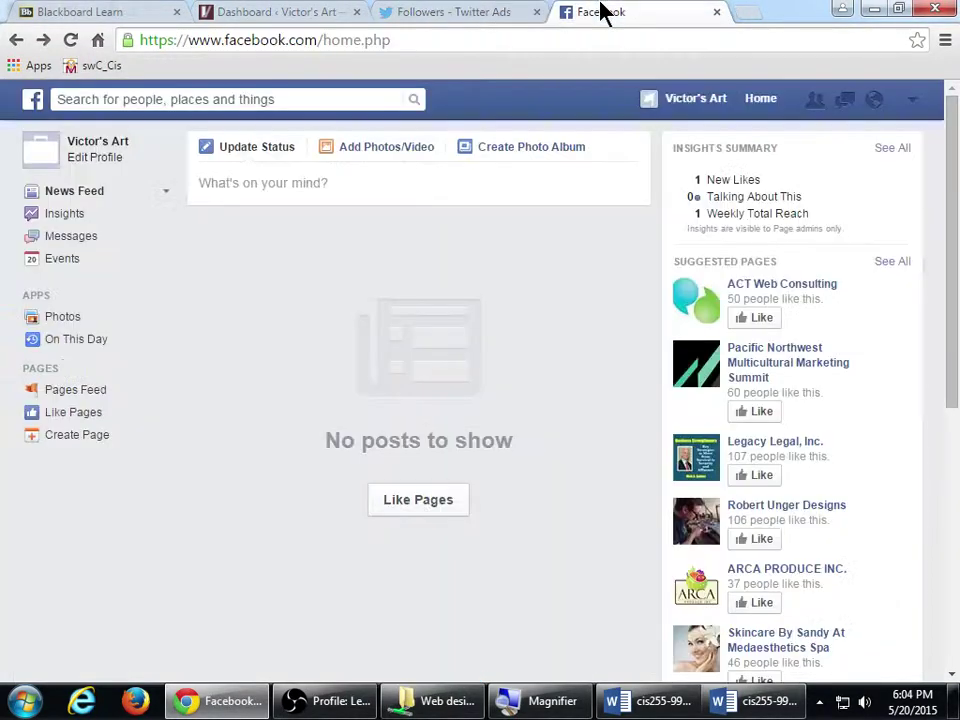
{"action": "left_click", "coordinate": [320, 700]}
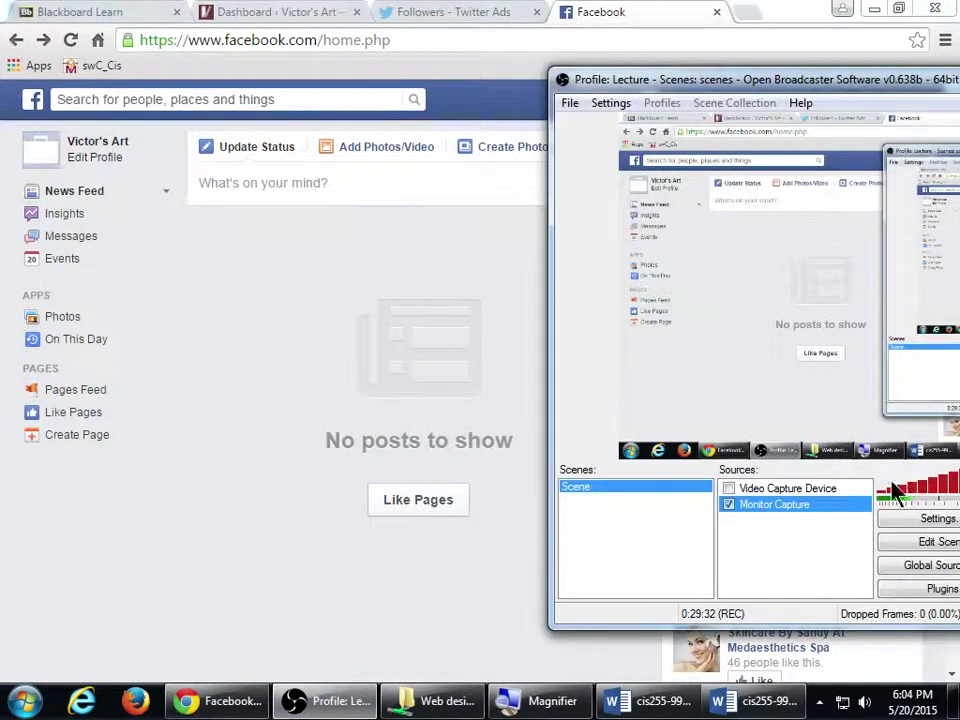